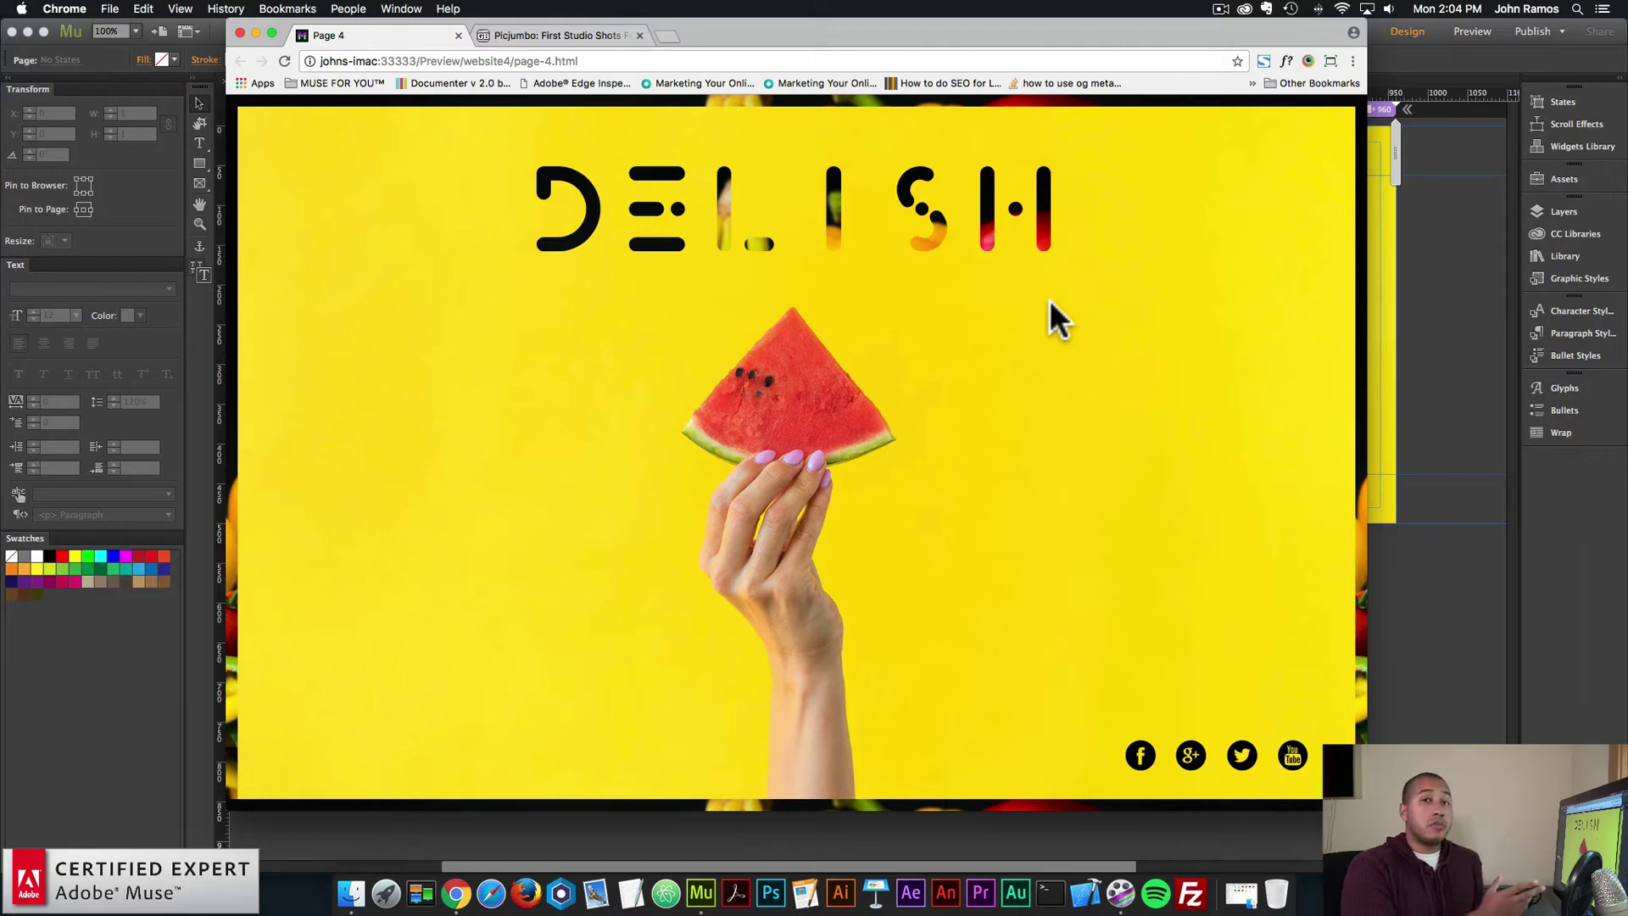
- Inspect the previewed Page 4 with the developer tools and show its source files
{"action": "right_click", "coordinate": [947, 326]}
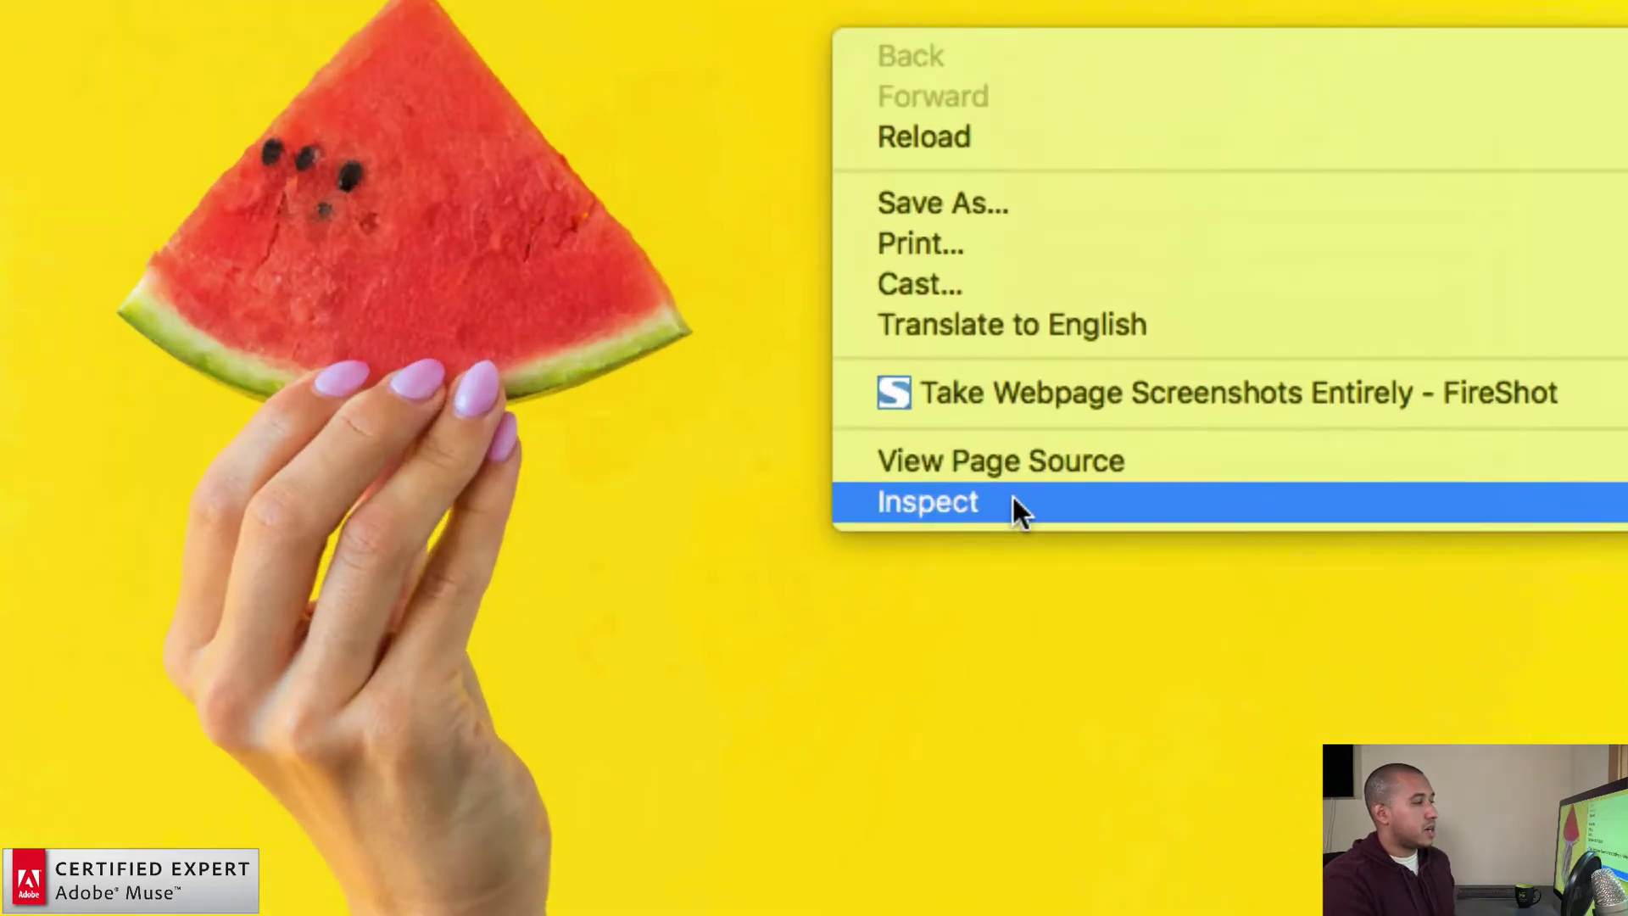
{"action": "left_click", "coordinate": [983, 502]}
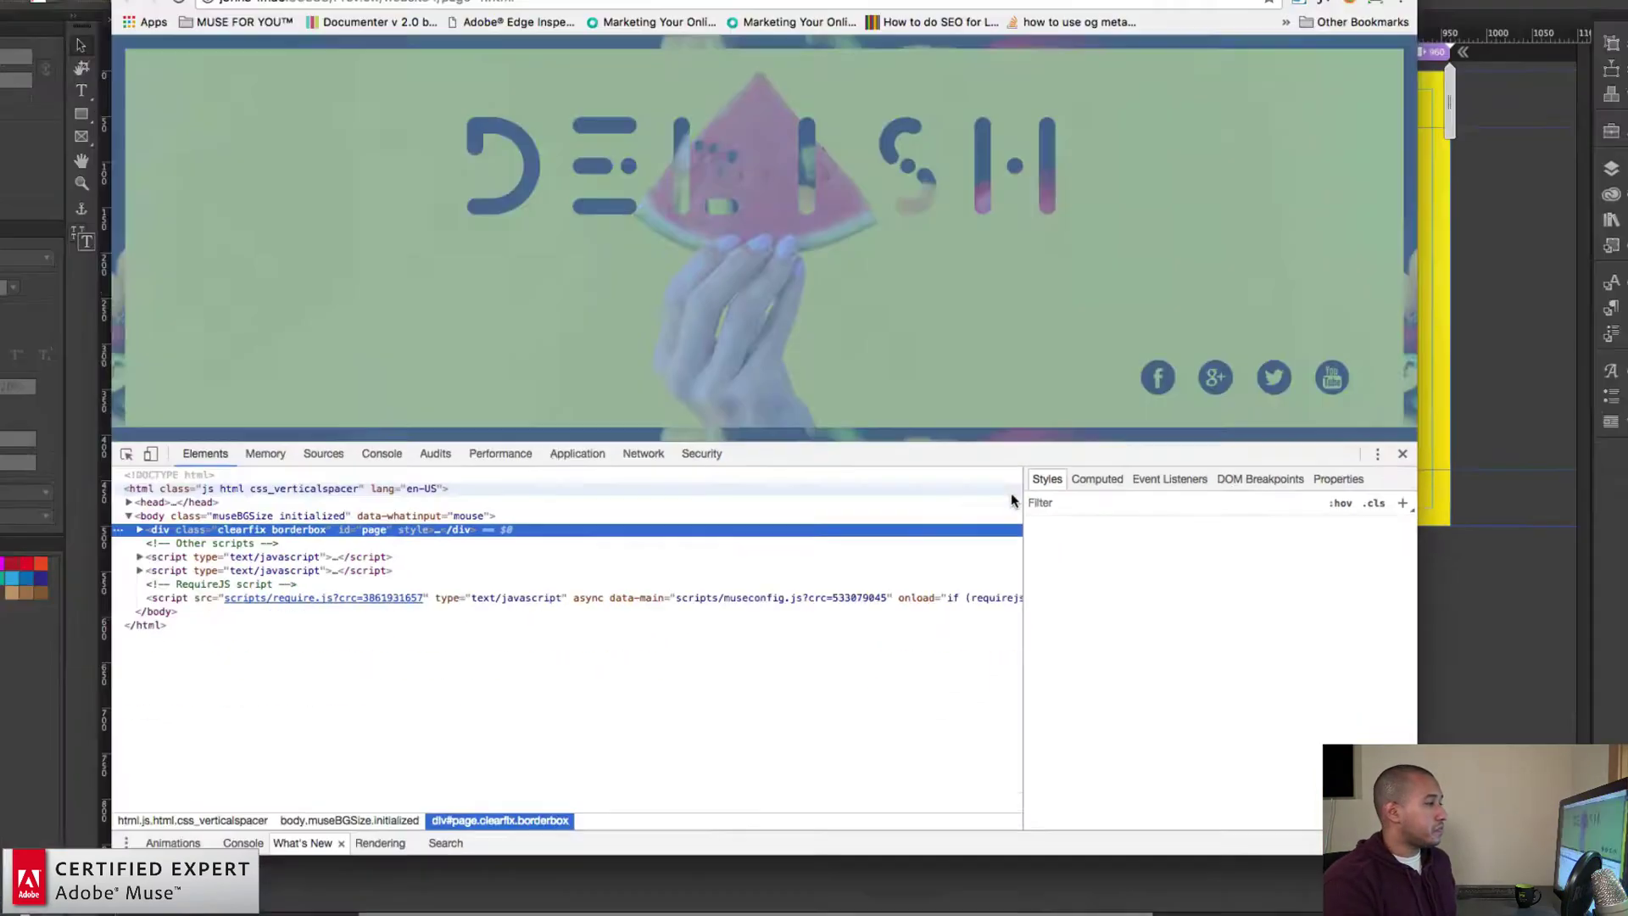
{"action": "left_click_drag", "start_coordinate": [585, 460], "coordinate": [379, 479]}
{"action": "left_click", "coordinate": [407, 464]}
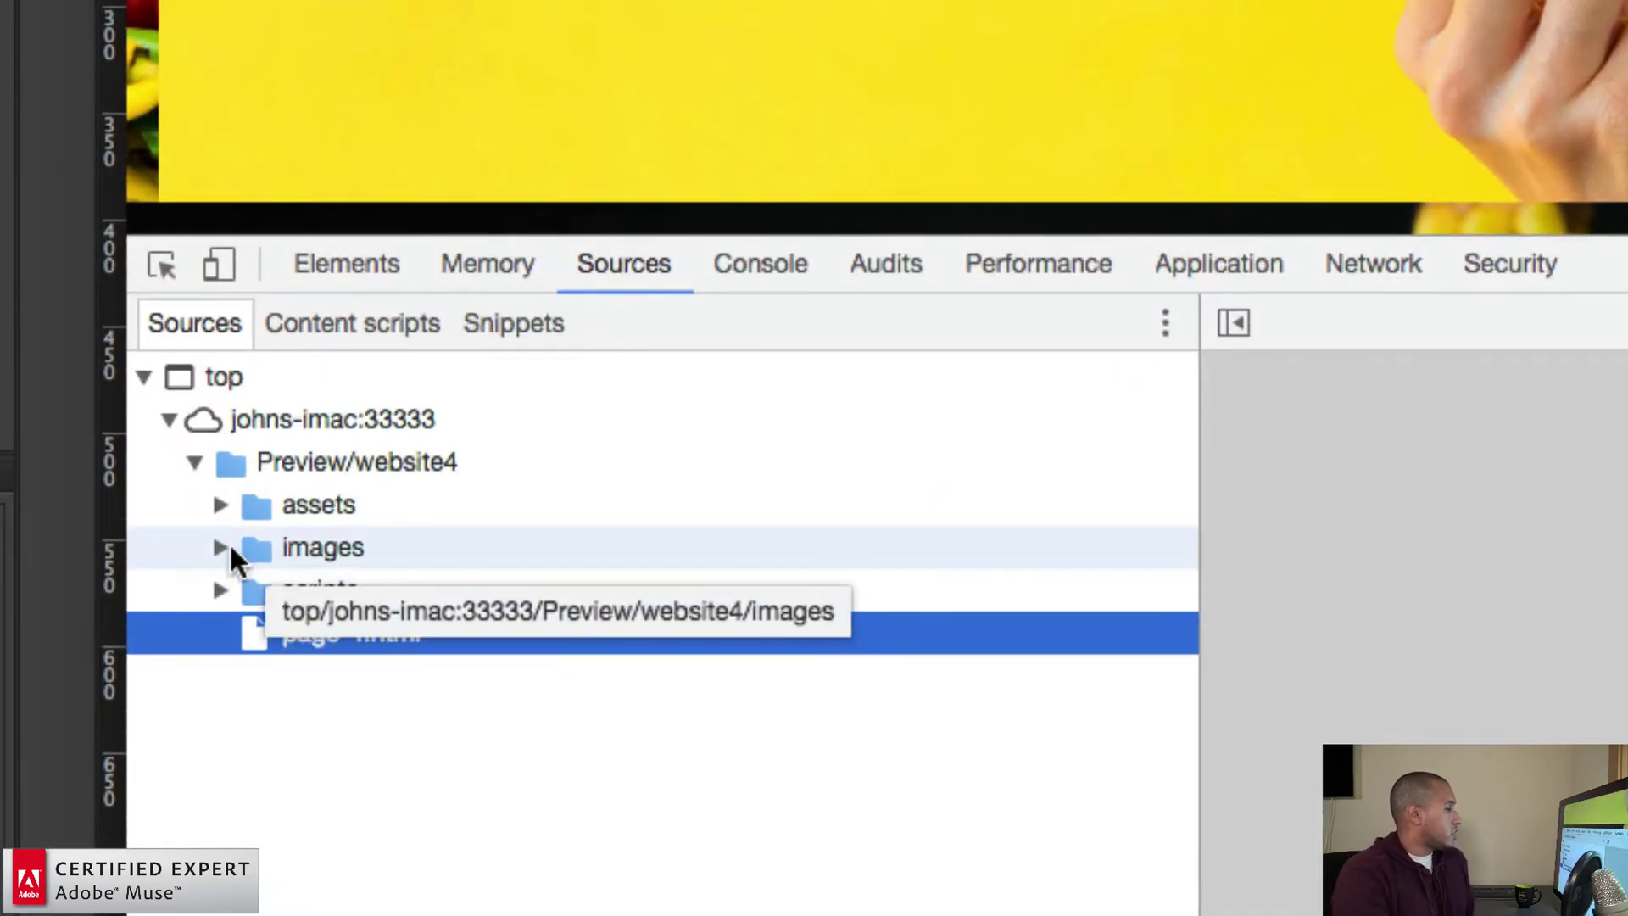
- Browse the website4 source folders and preview dsc08490.jpg from the images folder
{"action": "left_click", "coordinate": [220, 548]}
{"action": "left_click", "coordinate": [220, 547]}
{"action": "left_click", "coordinate": [220, 587]}
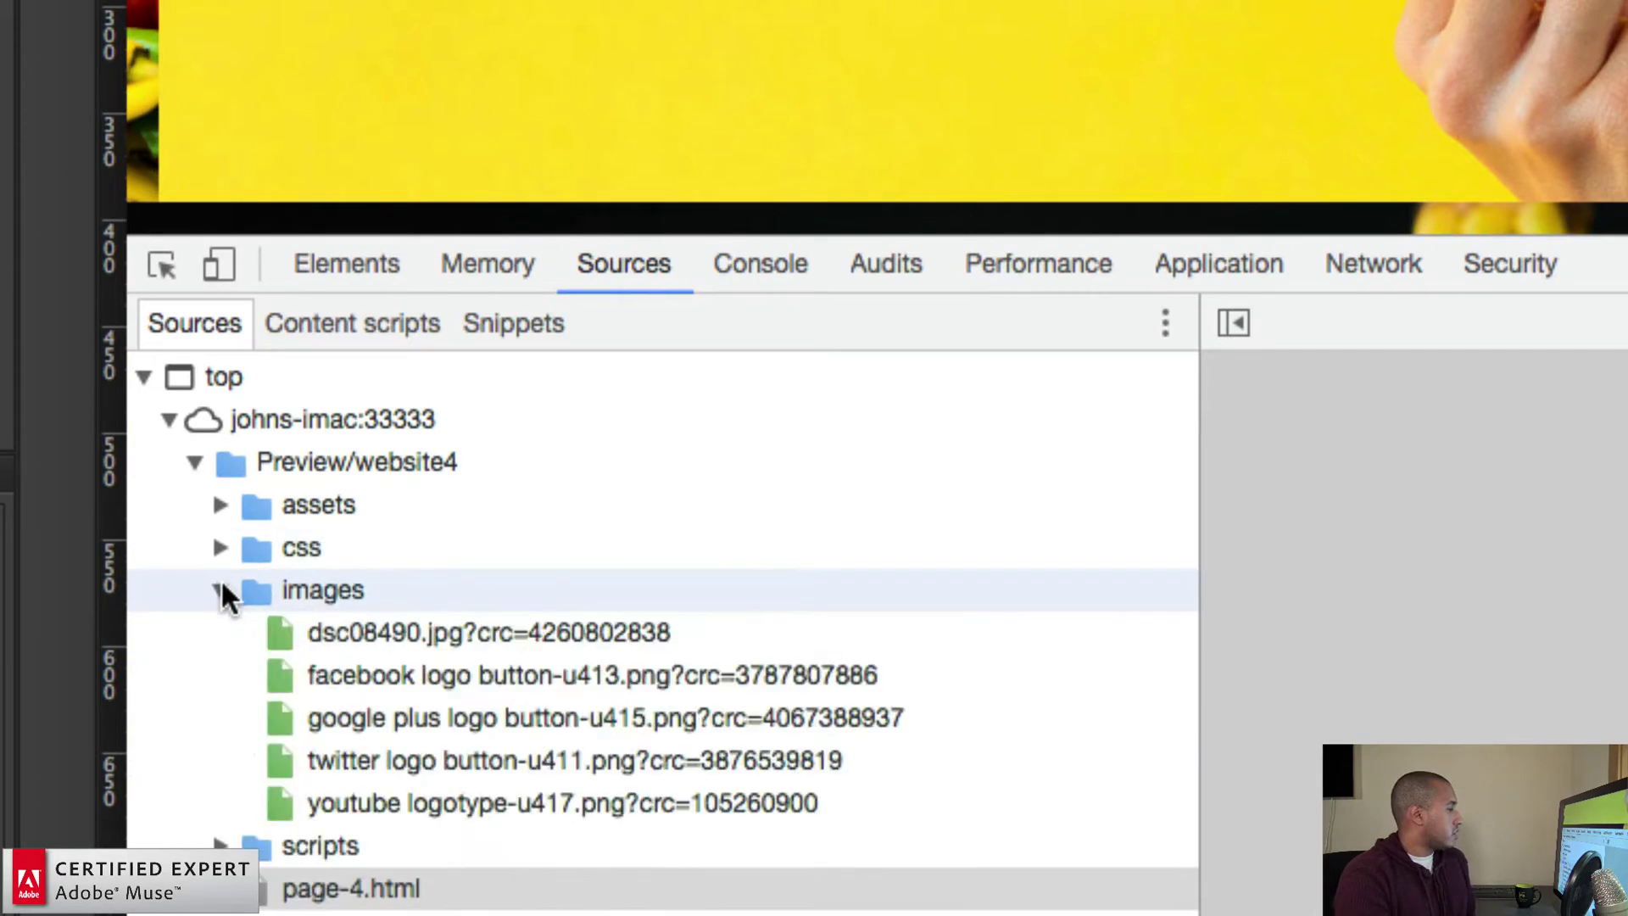
{"action": "left_click", "coordinate": [221, 504]}
{"action": "left_click", "coordinate": [220, 504]}
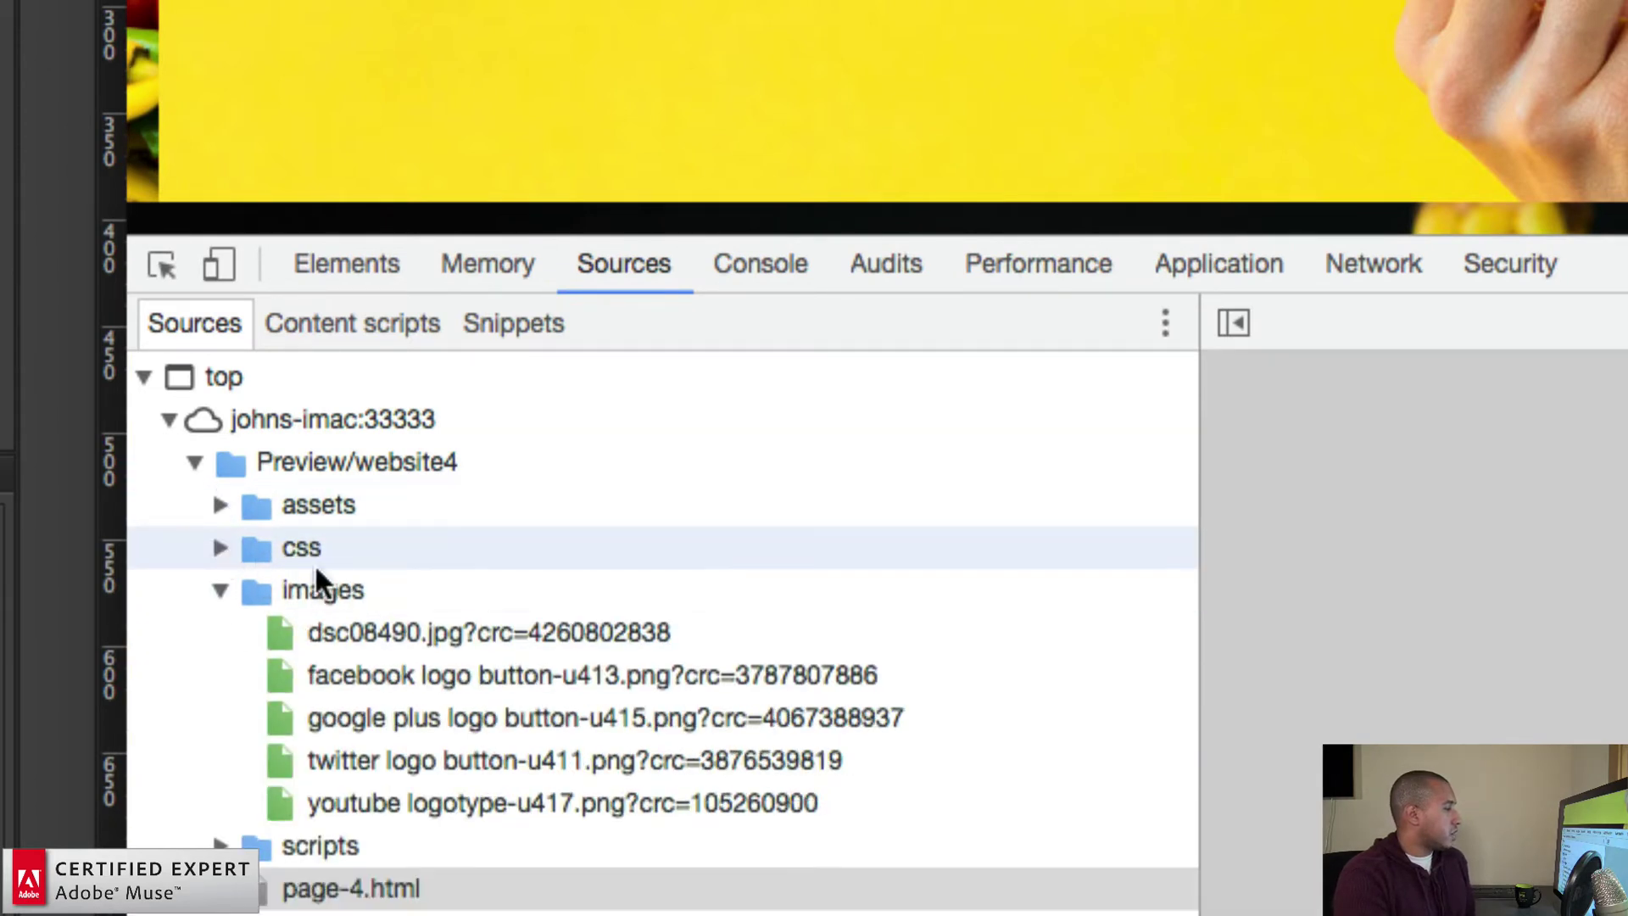
{"action": "left_click", "coordinate": [373, 633]}
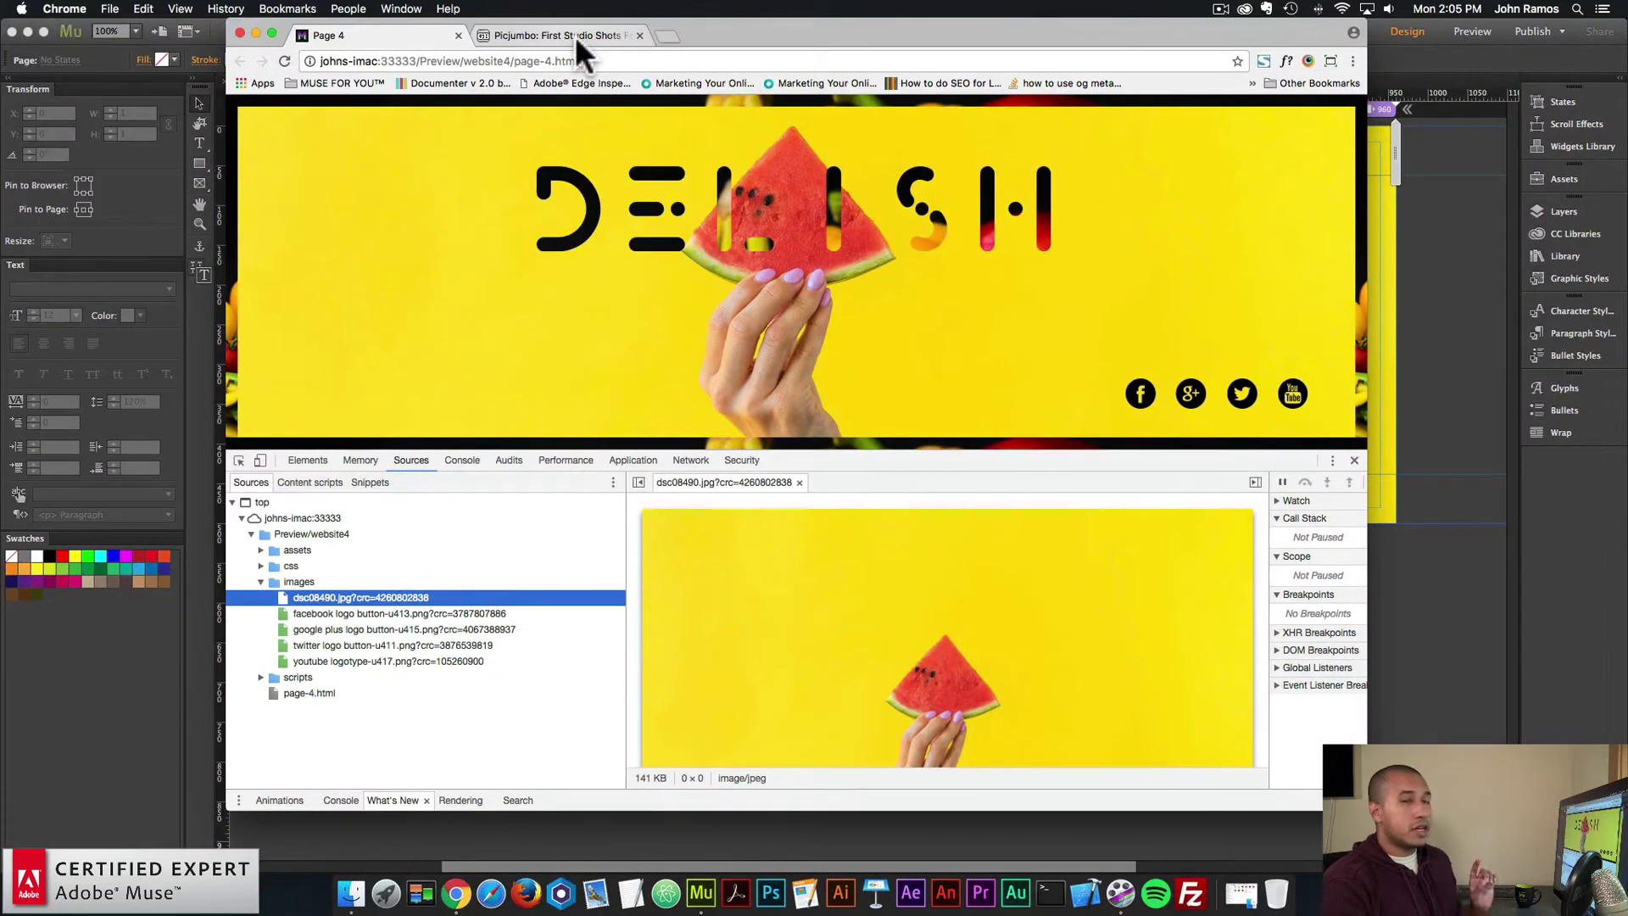
- View the Picjumbo freebie page's photos, and locate DSC08490.jpg in the downloaded Picjumbo folder in Finder
{"action": "left_click", "coordinate": [576, 34]}
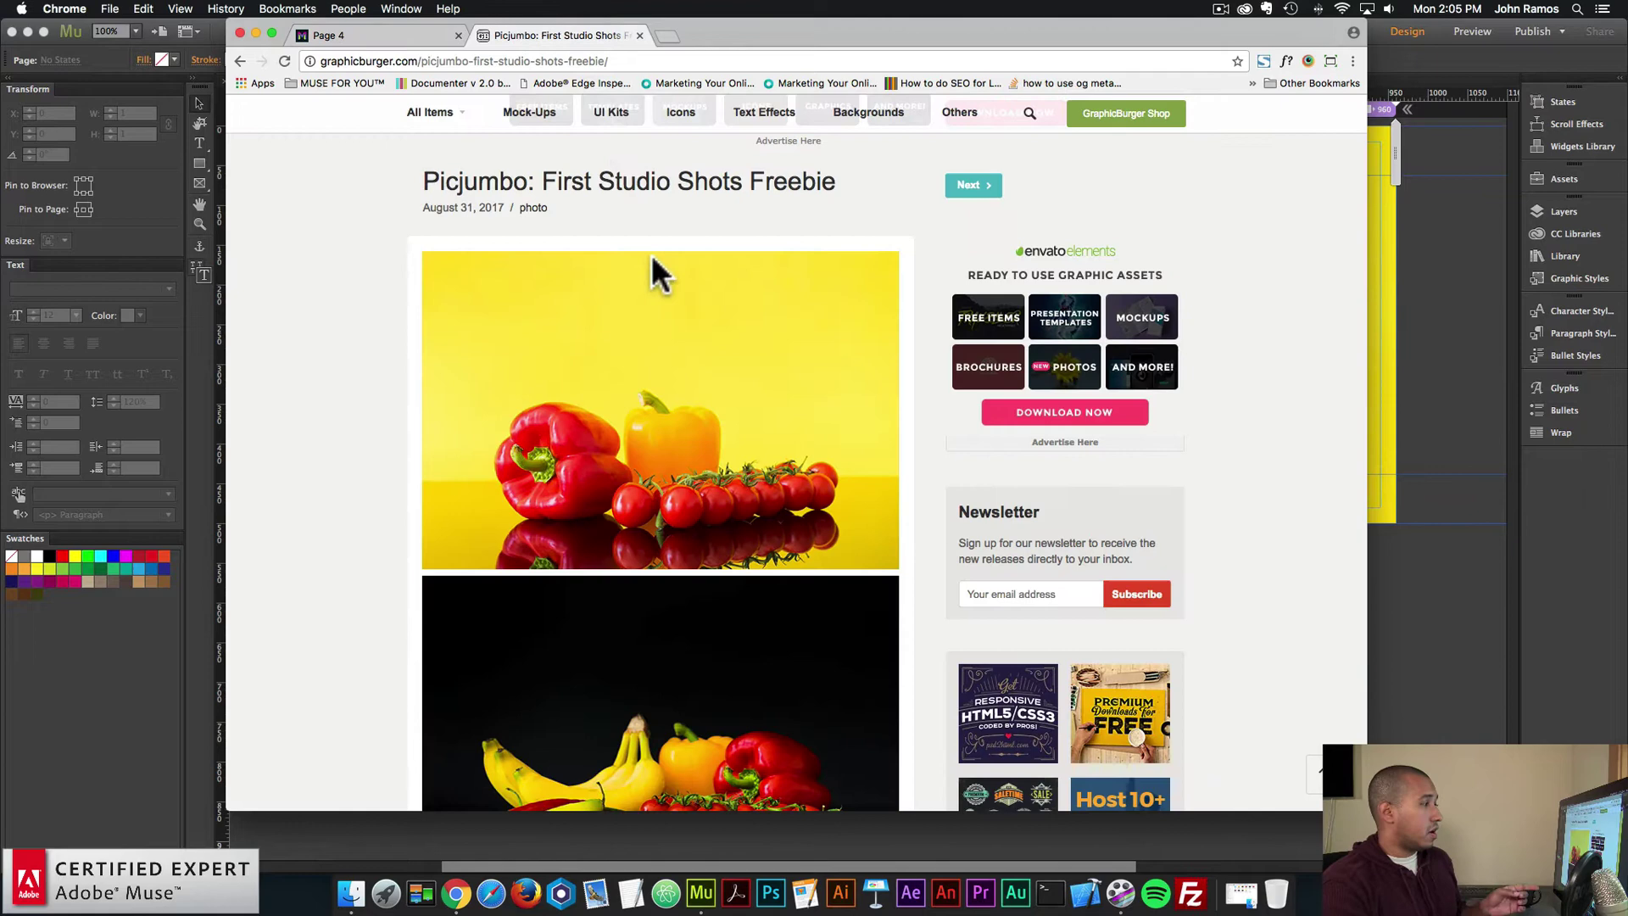
{"action": "scroll", "coordinate": [645, 395], "scroll_direction": "down", "scroll_amount": 5}
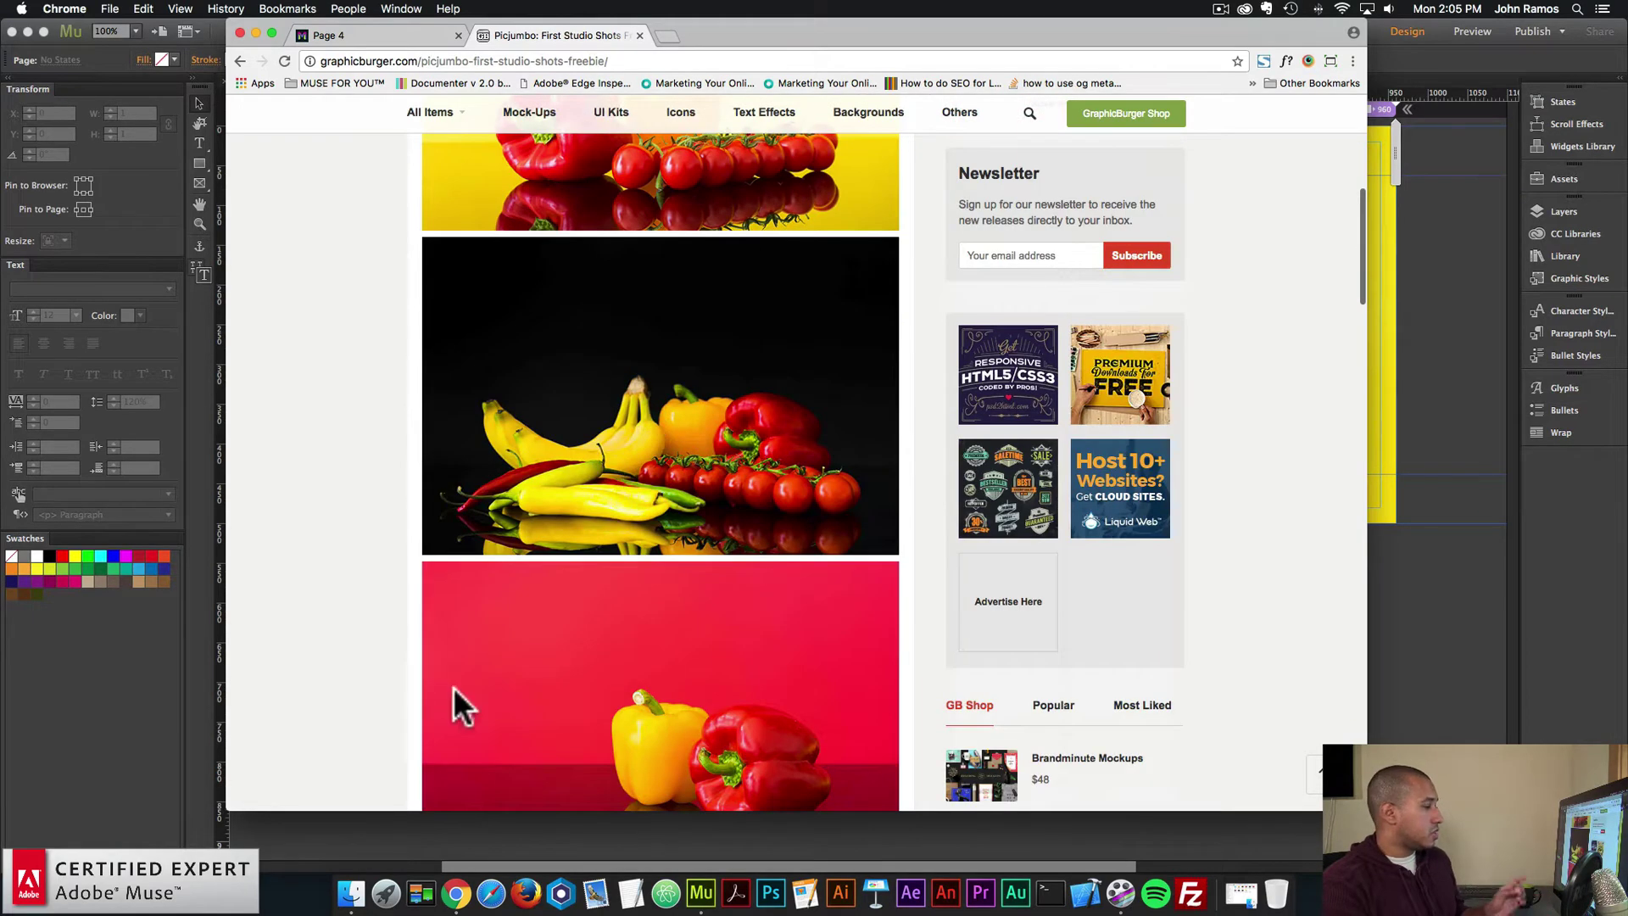
{"action": "left_click", "coordinate": [354, 883]}
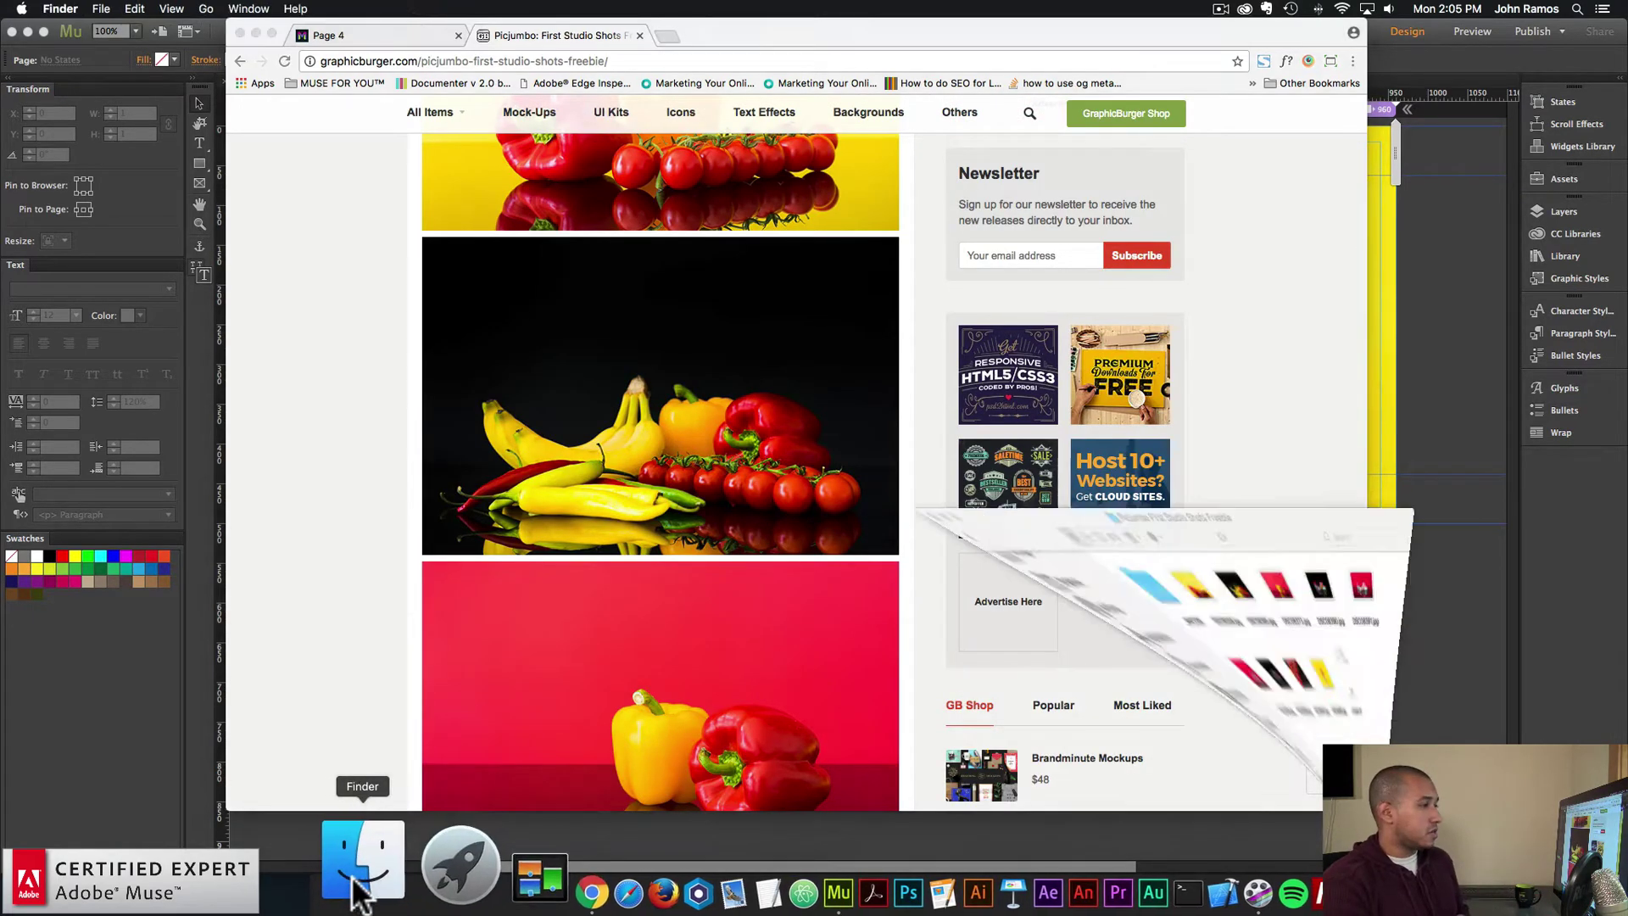
{"action": "left_click", "coordinate": [892, 294]}
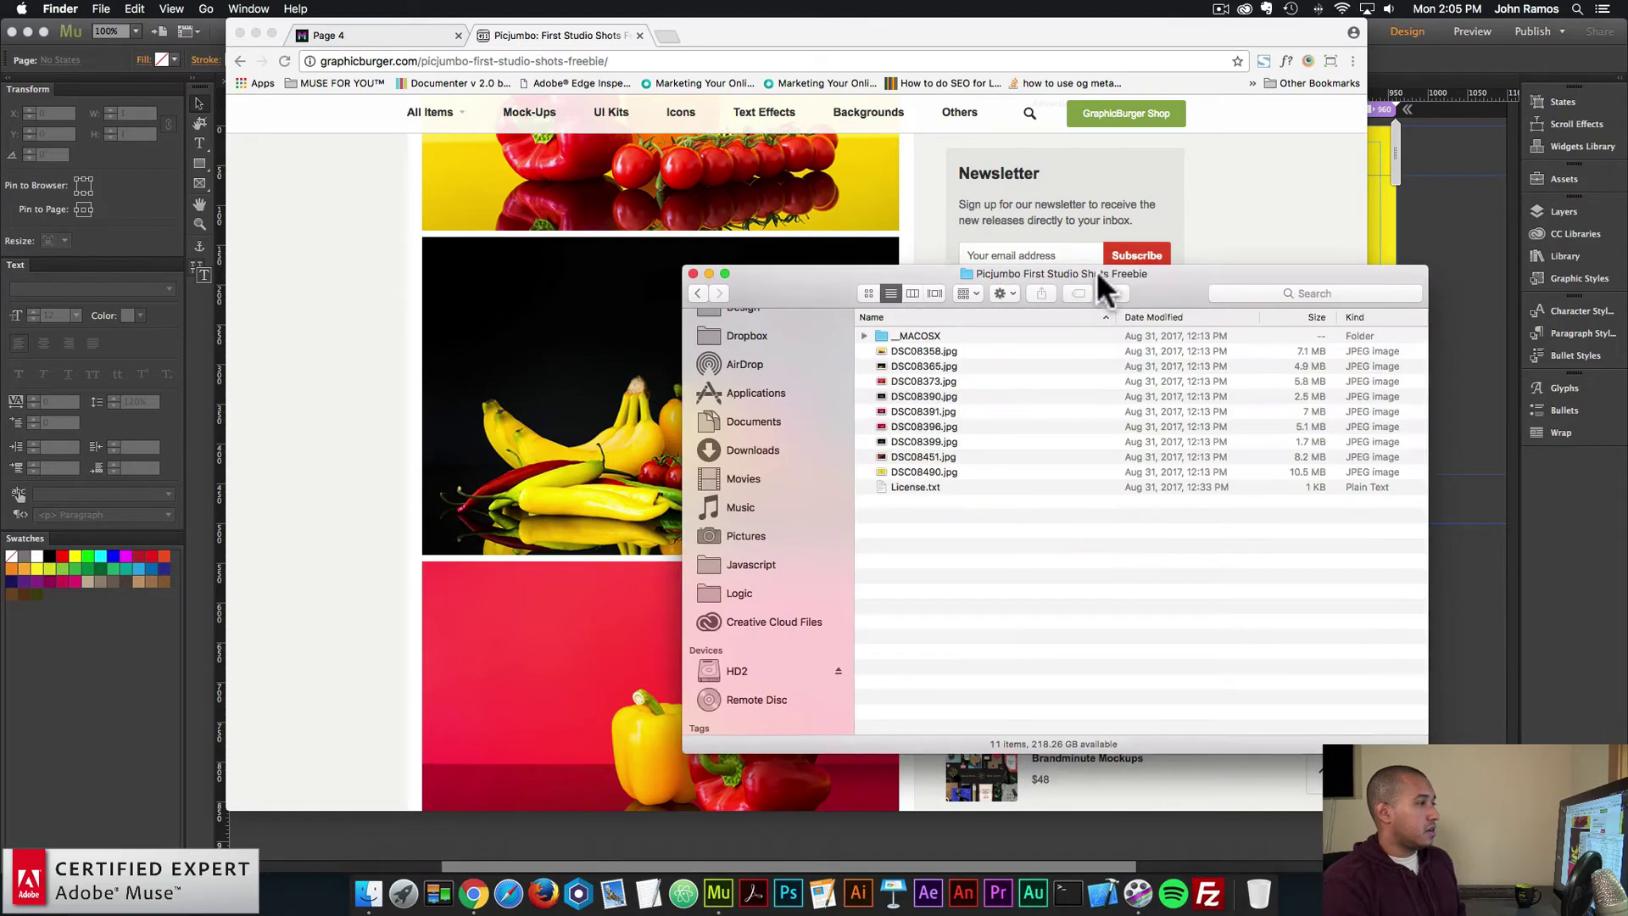
{"action": "left_click_drag", "start_coordinate": [1098, 270], "coordinate": [1044, 263]}
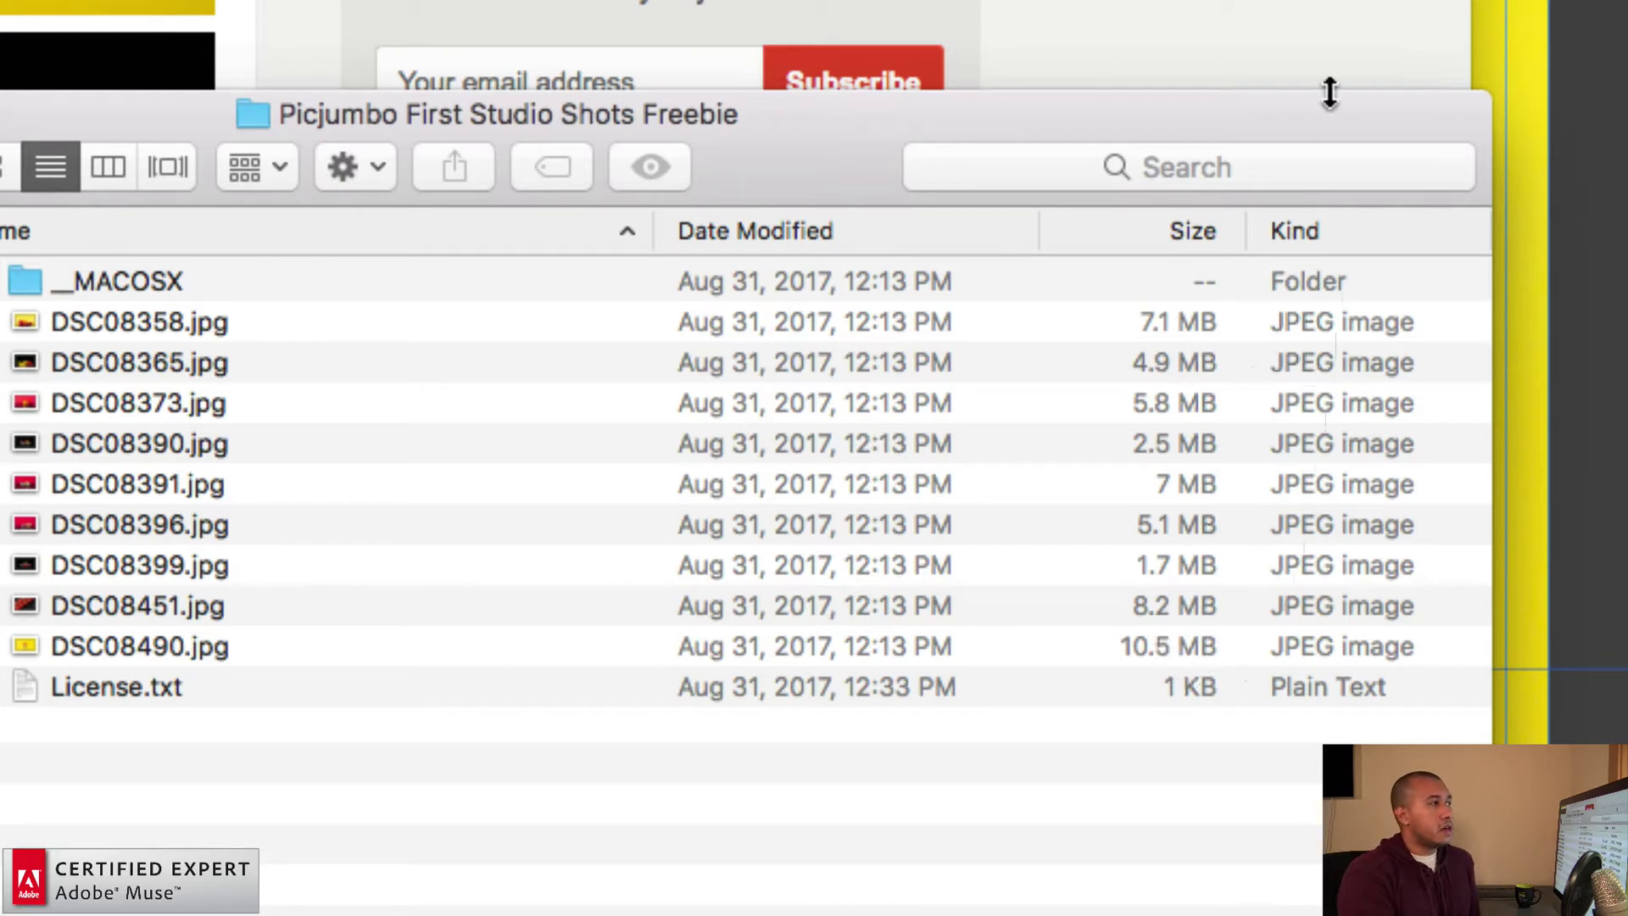
{"action": "left_click", "coordinate": [1094, 646]}
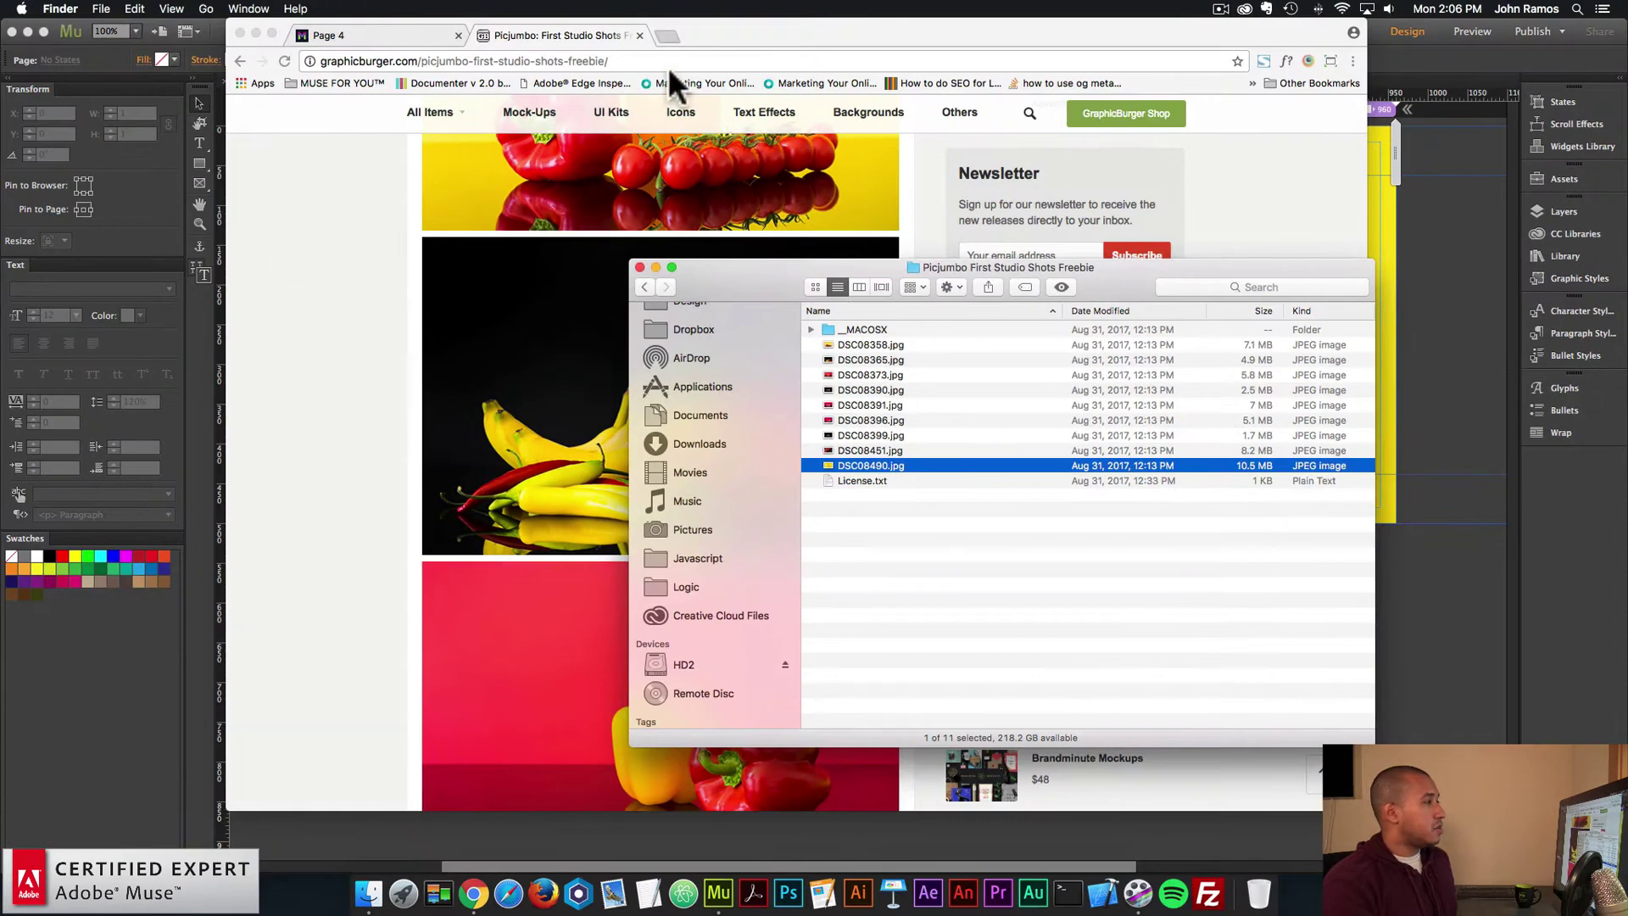
- Return to Page 4 in Chrome and reload it to refresh the details of the dsc08490.jpg source image
{"action": "left_click", "coordinate": [358, 212]}
{"action": "left_click", "coordinate": [408, 32]}
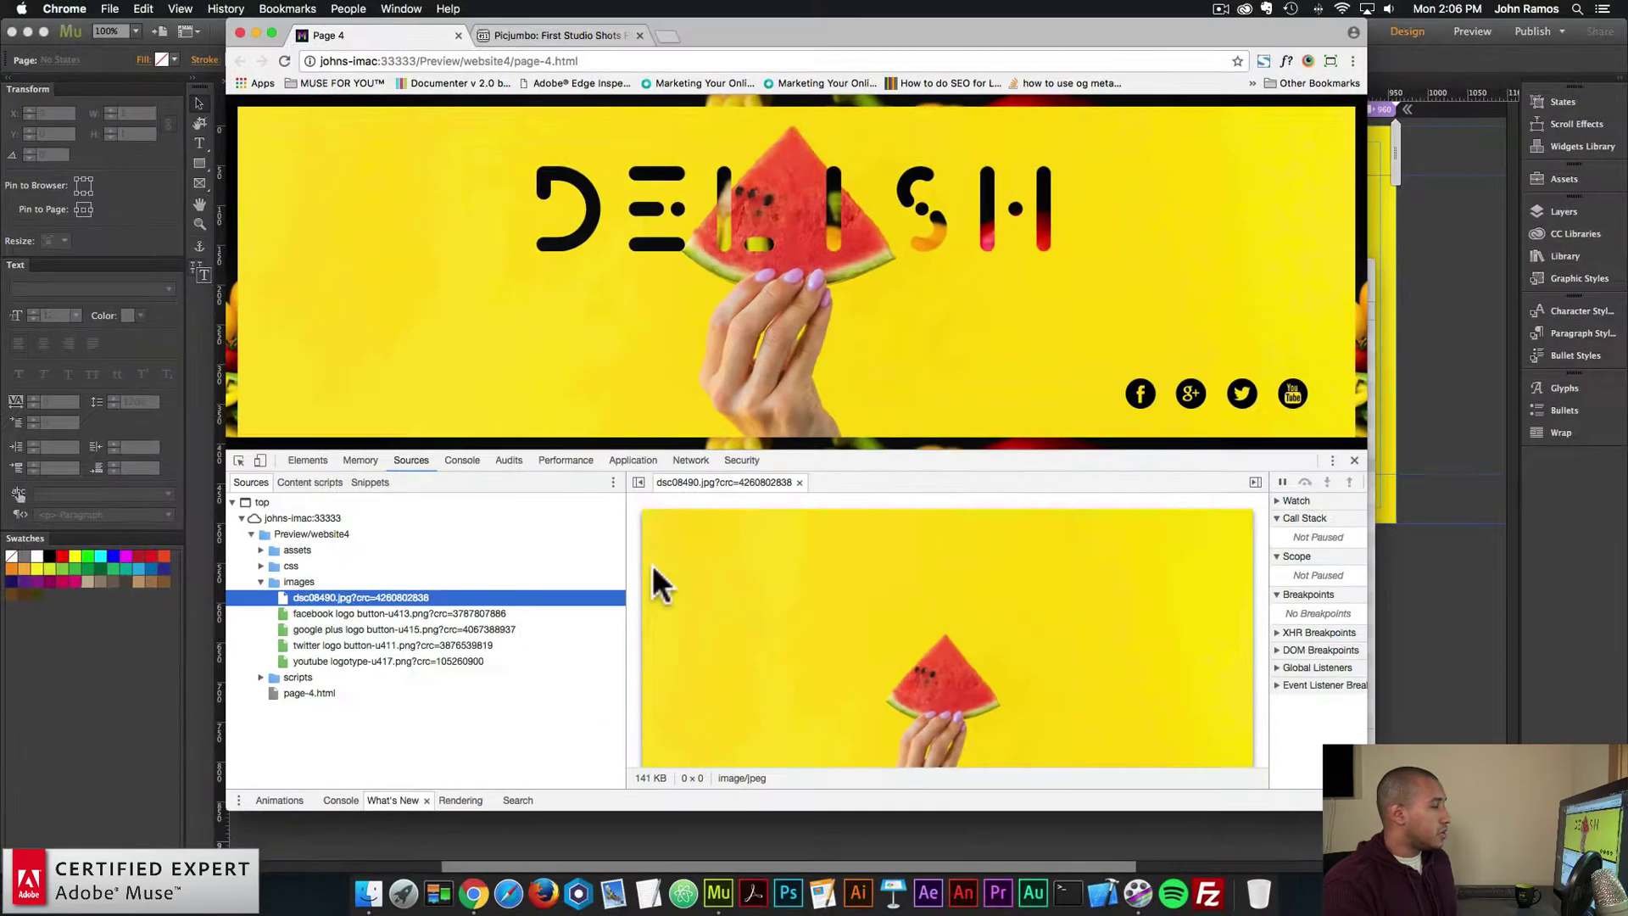
{"action": "left_click", "coordinate": [286, 61]}
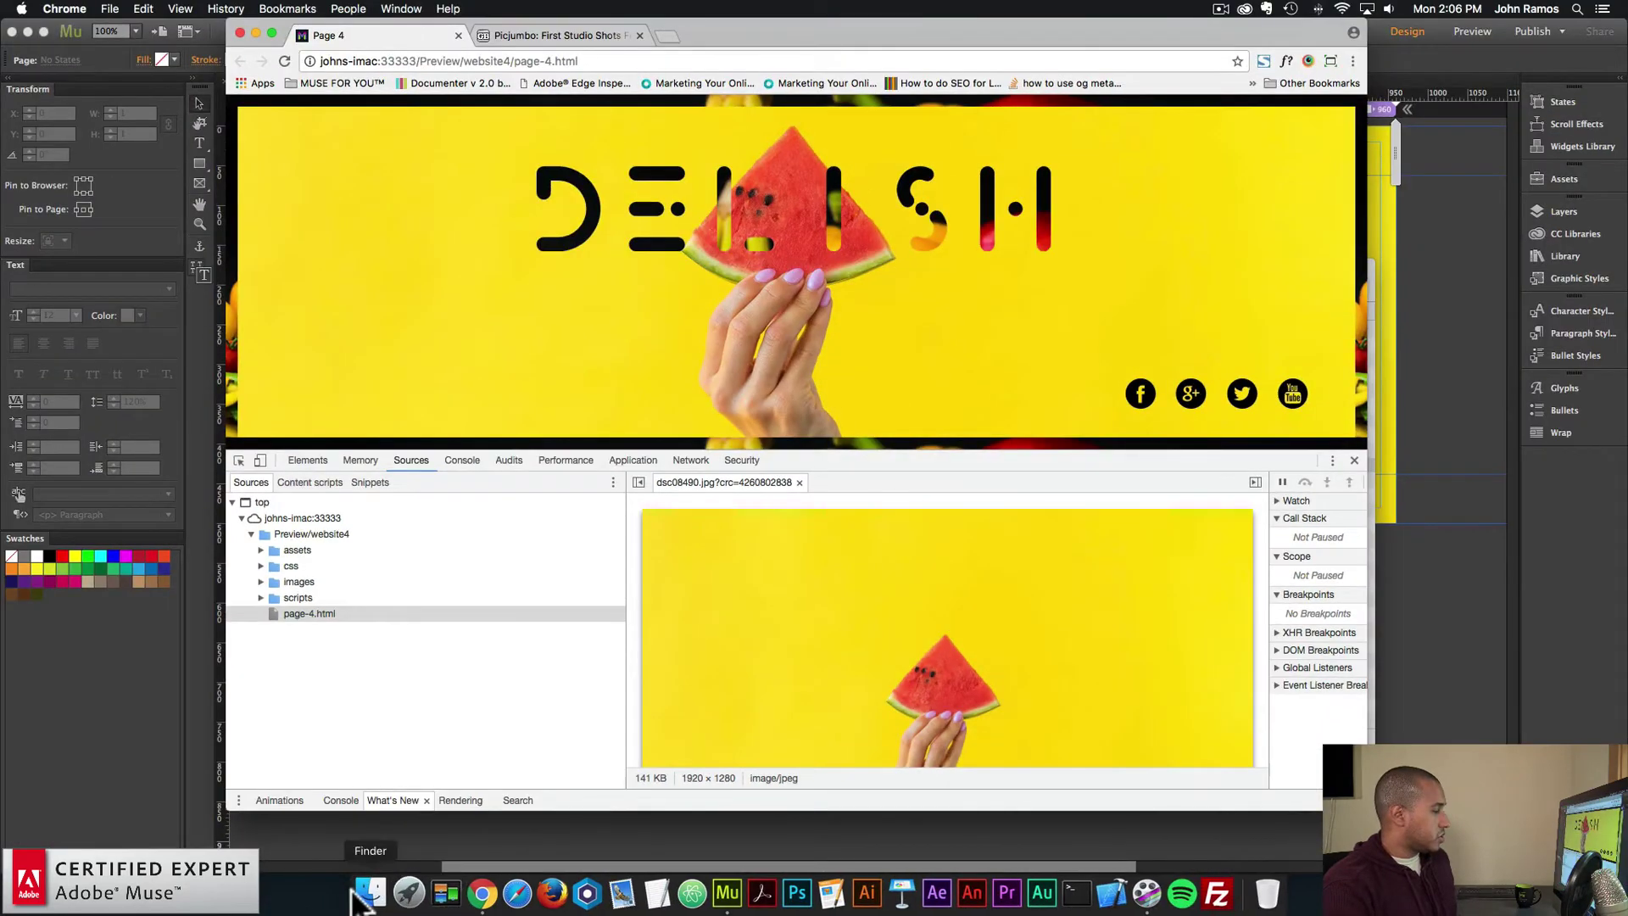
- Check the file information of DSC08490.jpg in Finder for its size and dimensions, and close the information window
{"action": "left_click", "coordinate": [367, 892]}
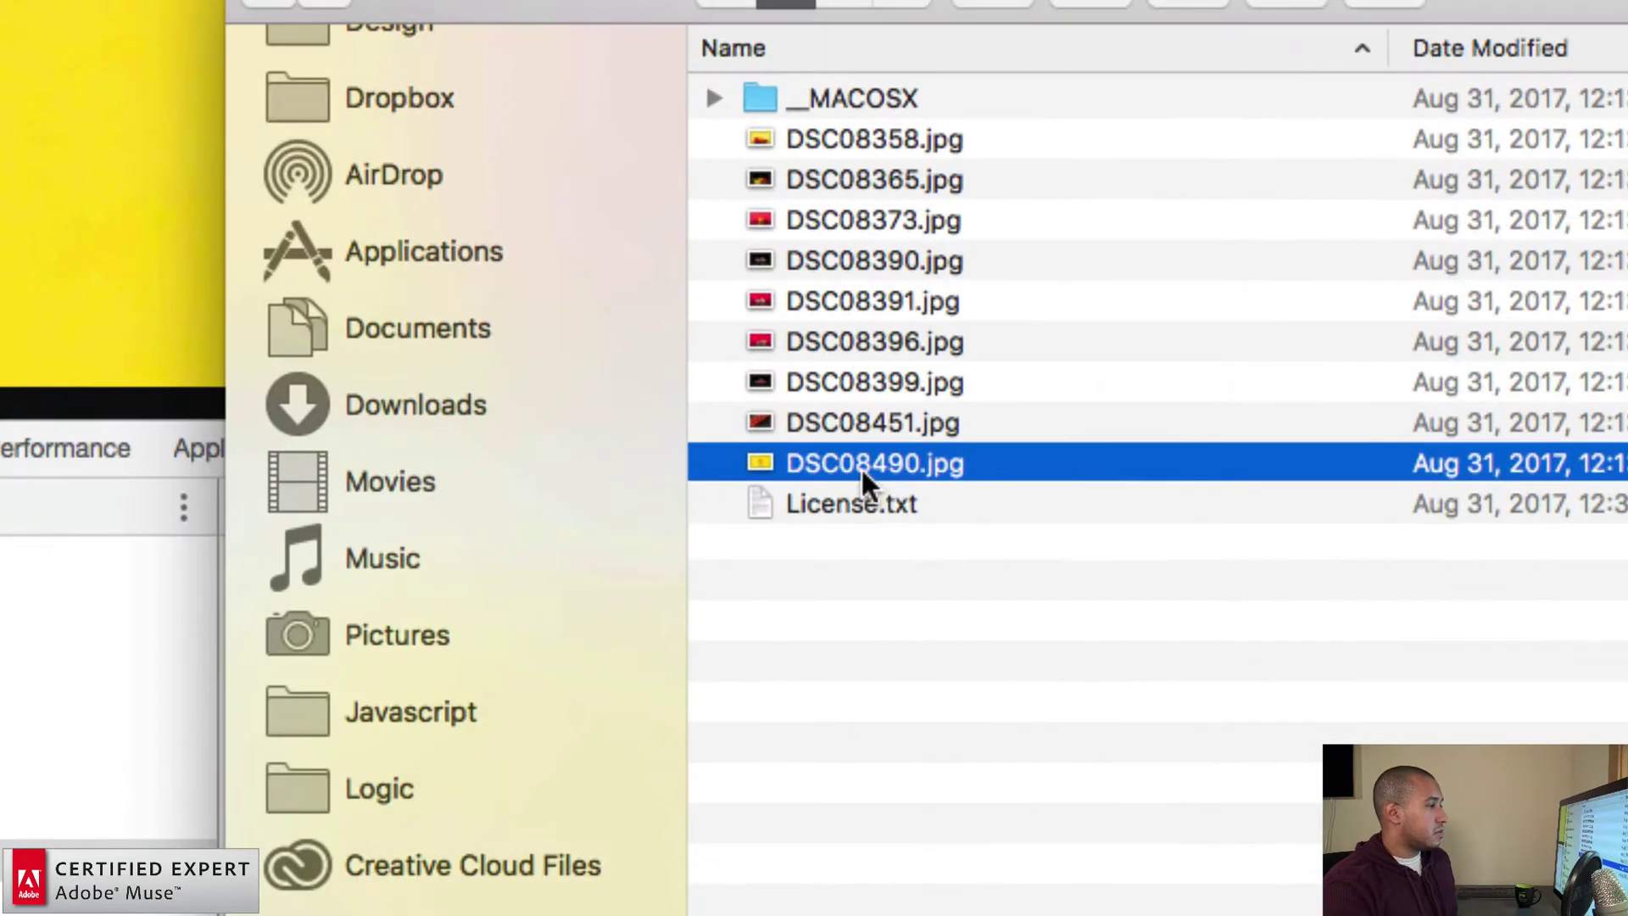
{"action": "right_click", "coordinate": [863, 463]}
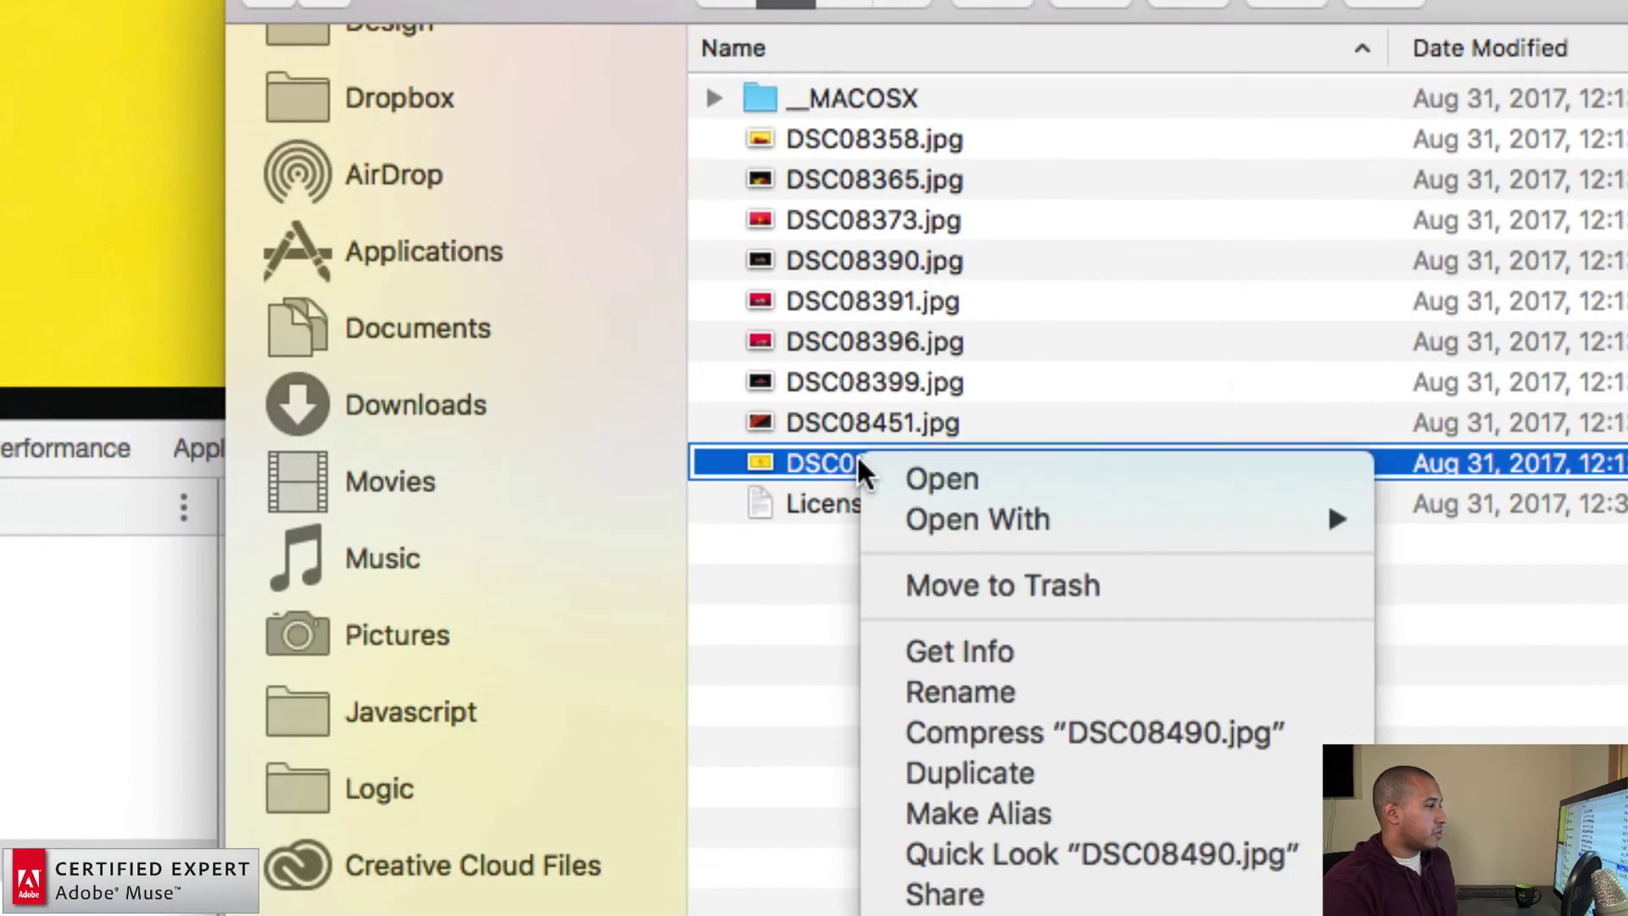
{"action": "left_click", "coordinate": [950, 640]}
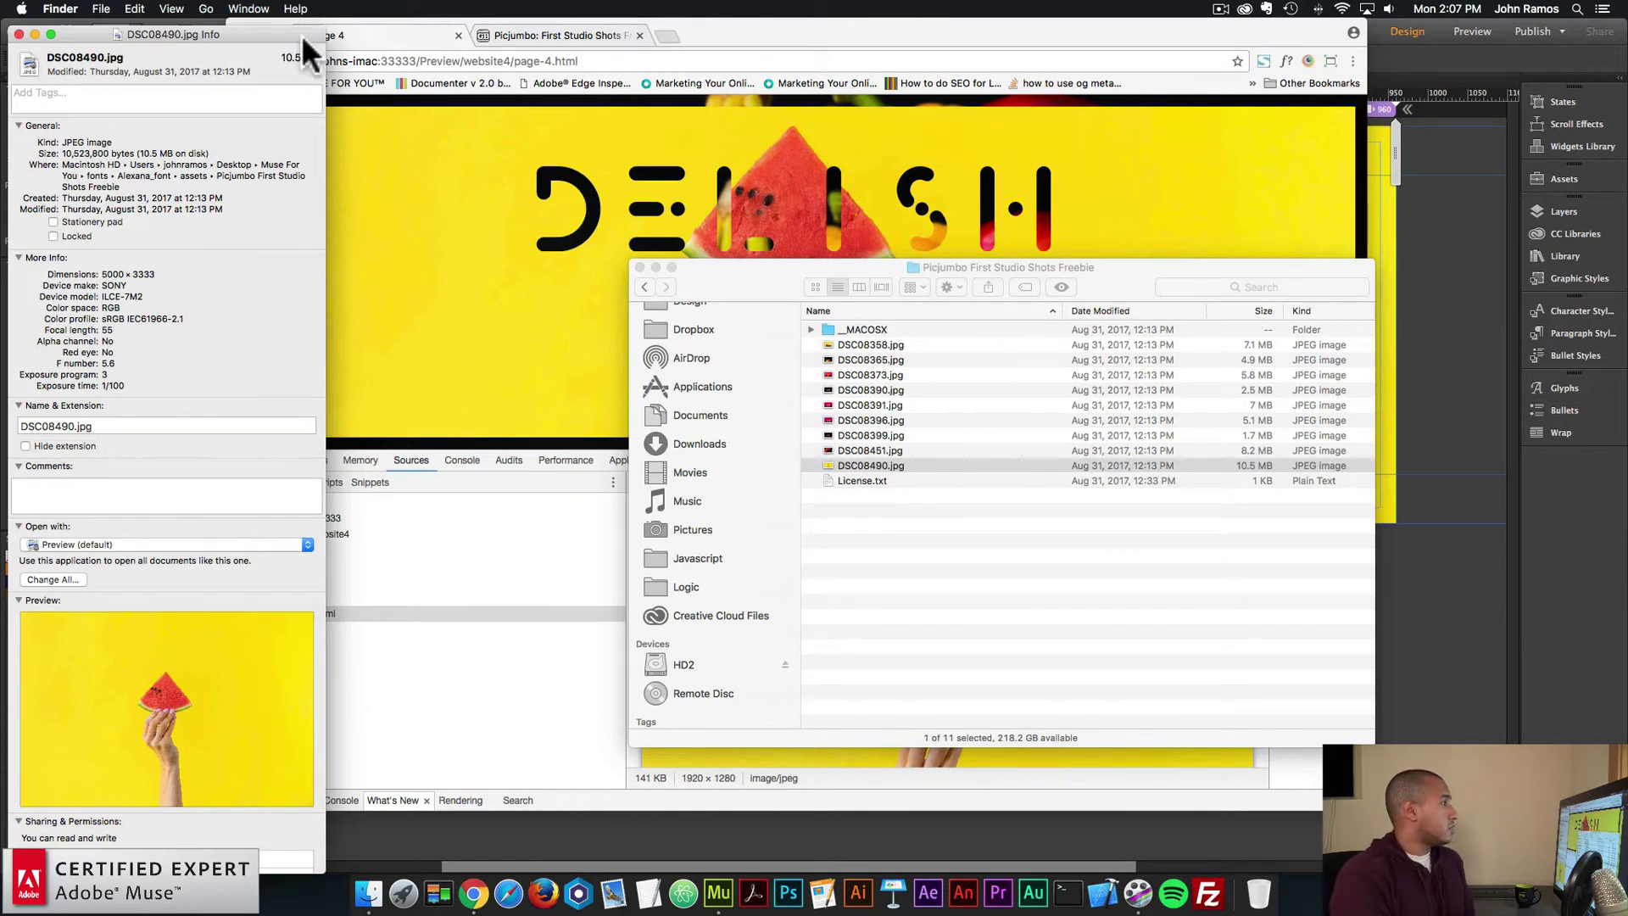
{"action": "left_click", "coordinate": [19, 34]}
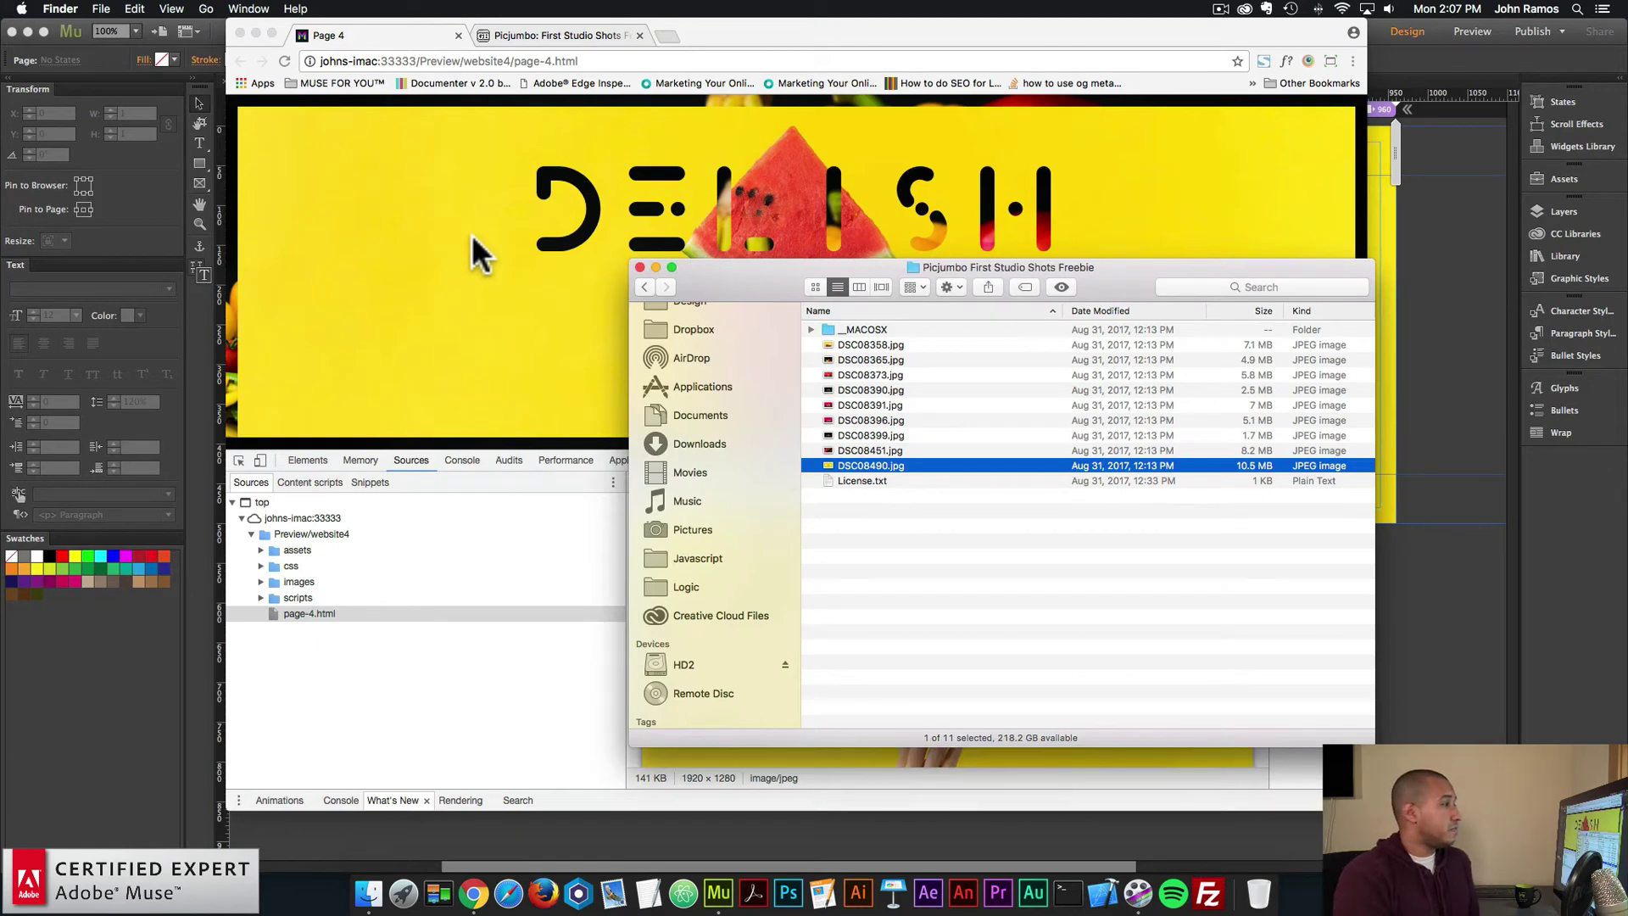
- Highlight the DELISH heading on Page 4 in Chrome to point it out, and clear the selection
{"action": "left_click", "coordinate": [521, 243]}
{"action": "left_click_drag", "start_coordinate": [530, 219], "coordinate": [1092, 212]}
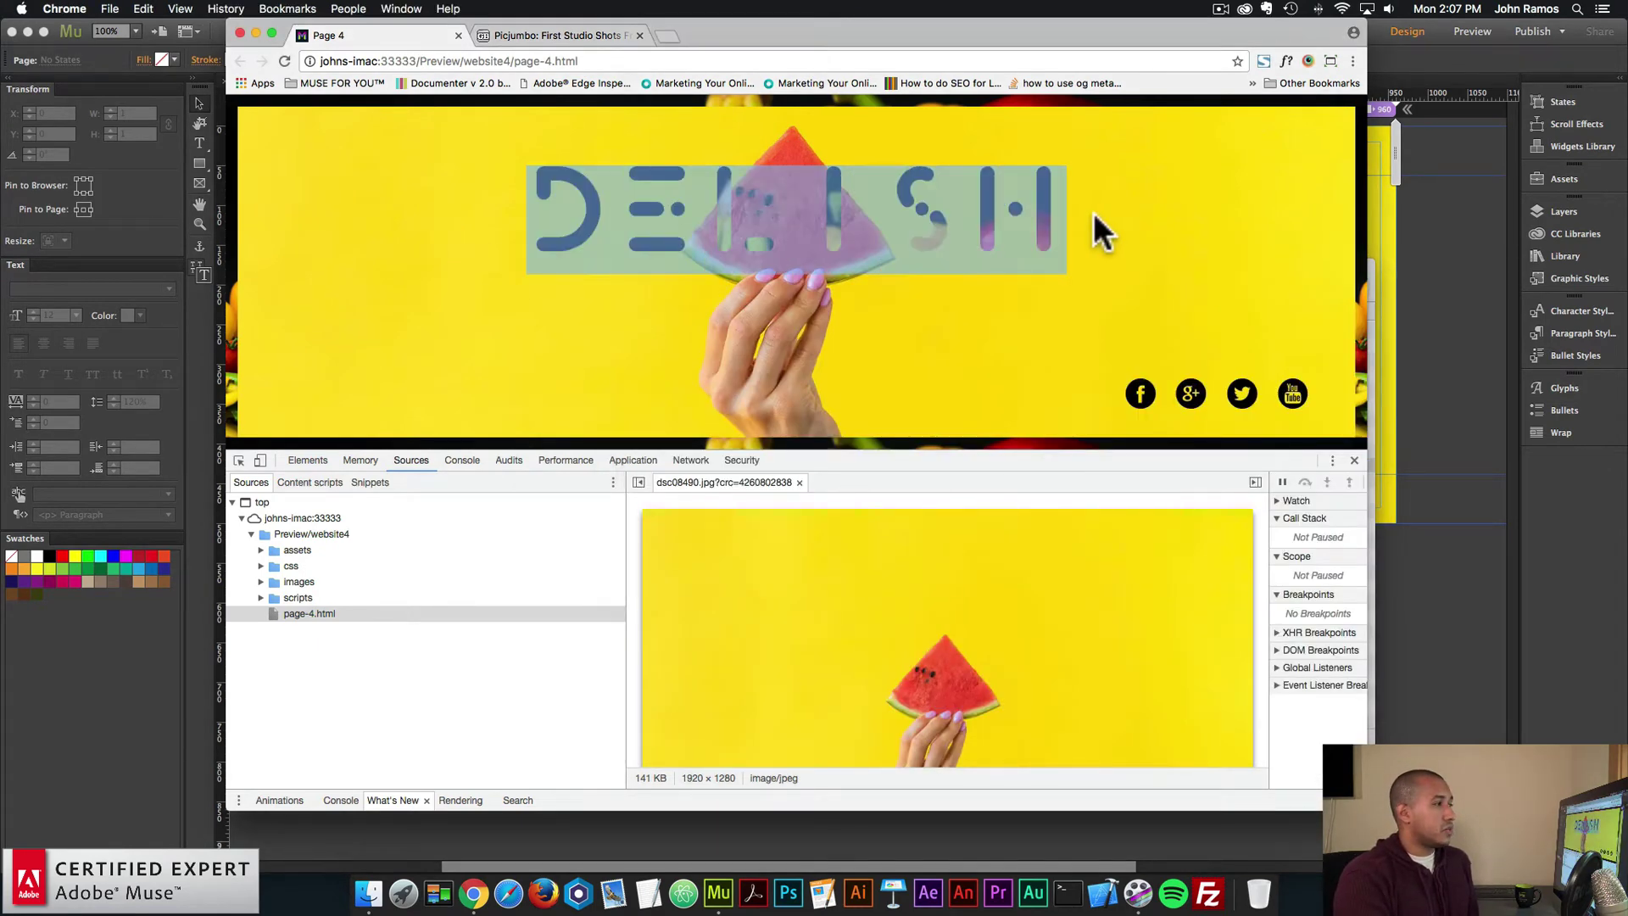
{"action": "left_click", "coordinate": [1092, 212]}
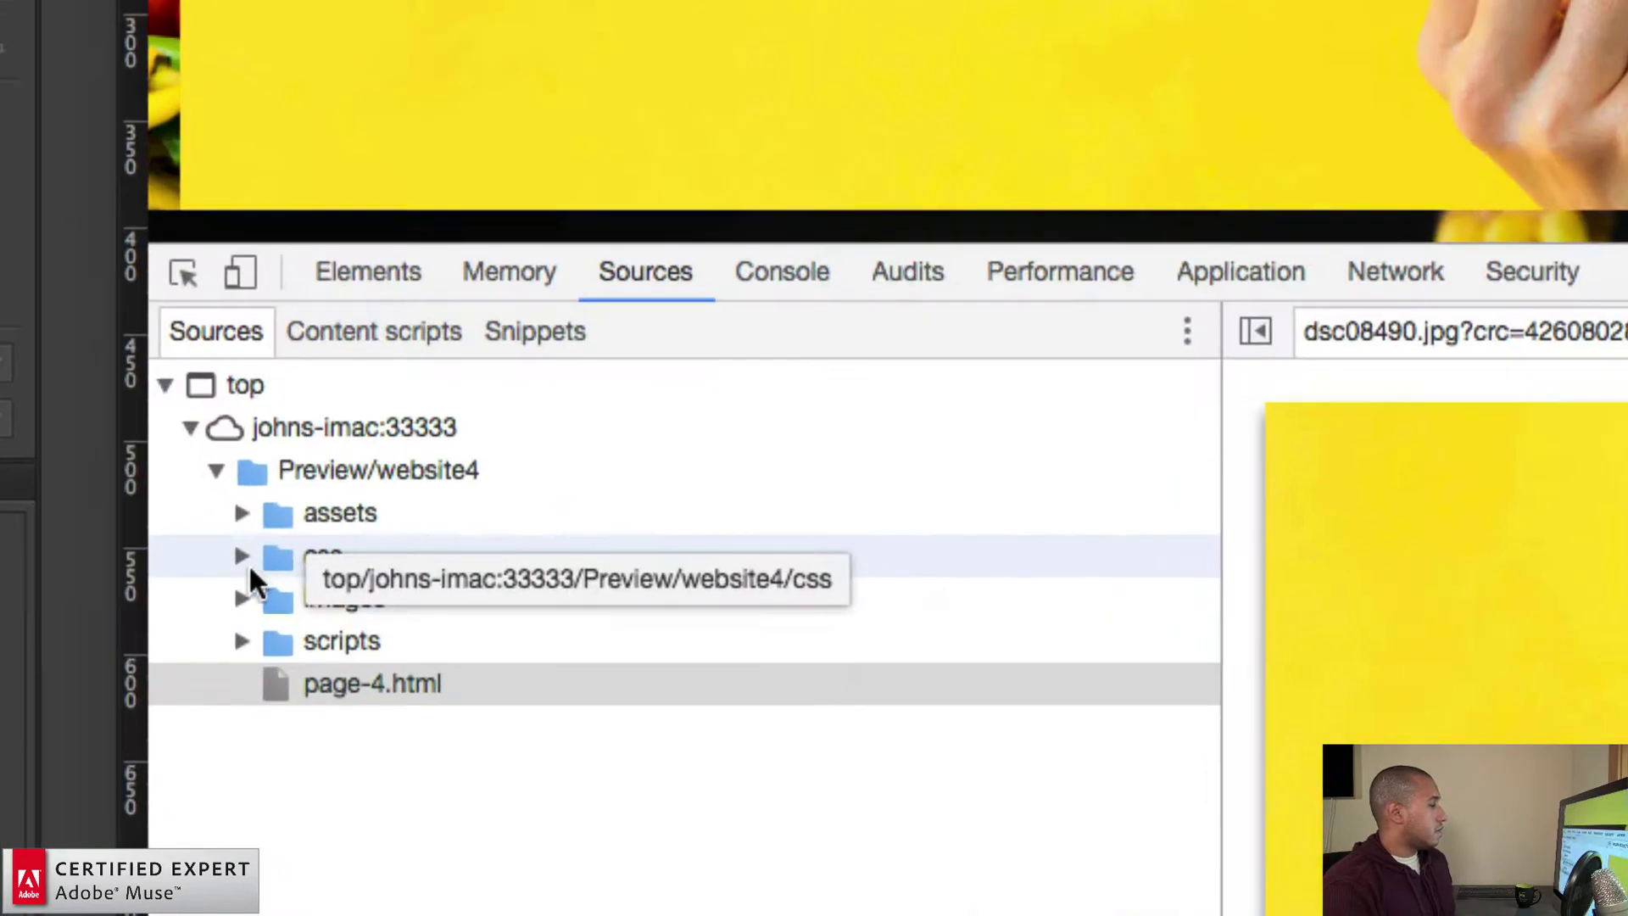
- Preview dsc08365.jpg from the assets folder in the page's source files and examine the image
{"action": "left_click", "coordinate": [260, 549]}
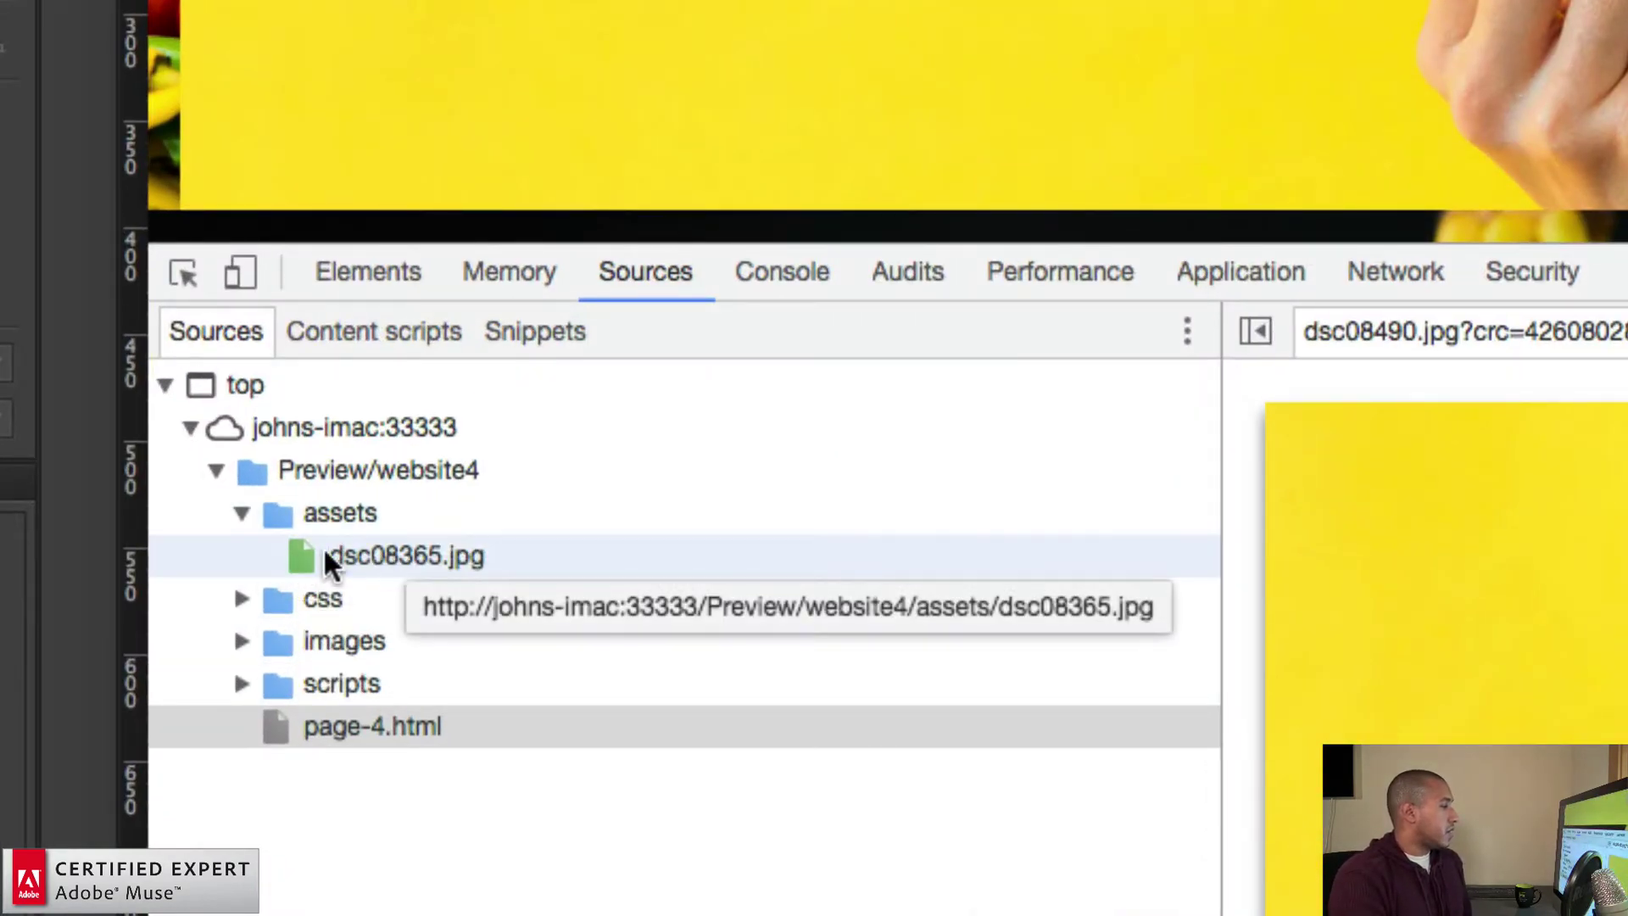
{"action": "left_click", "coordinate": [417, 560]}
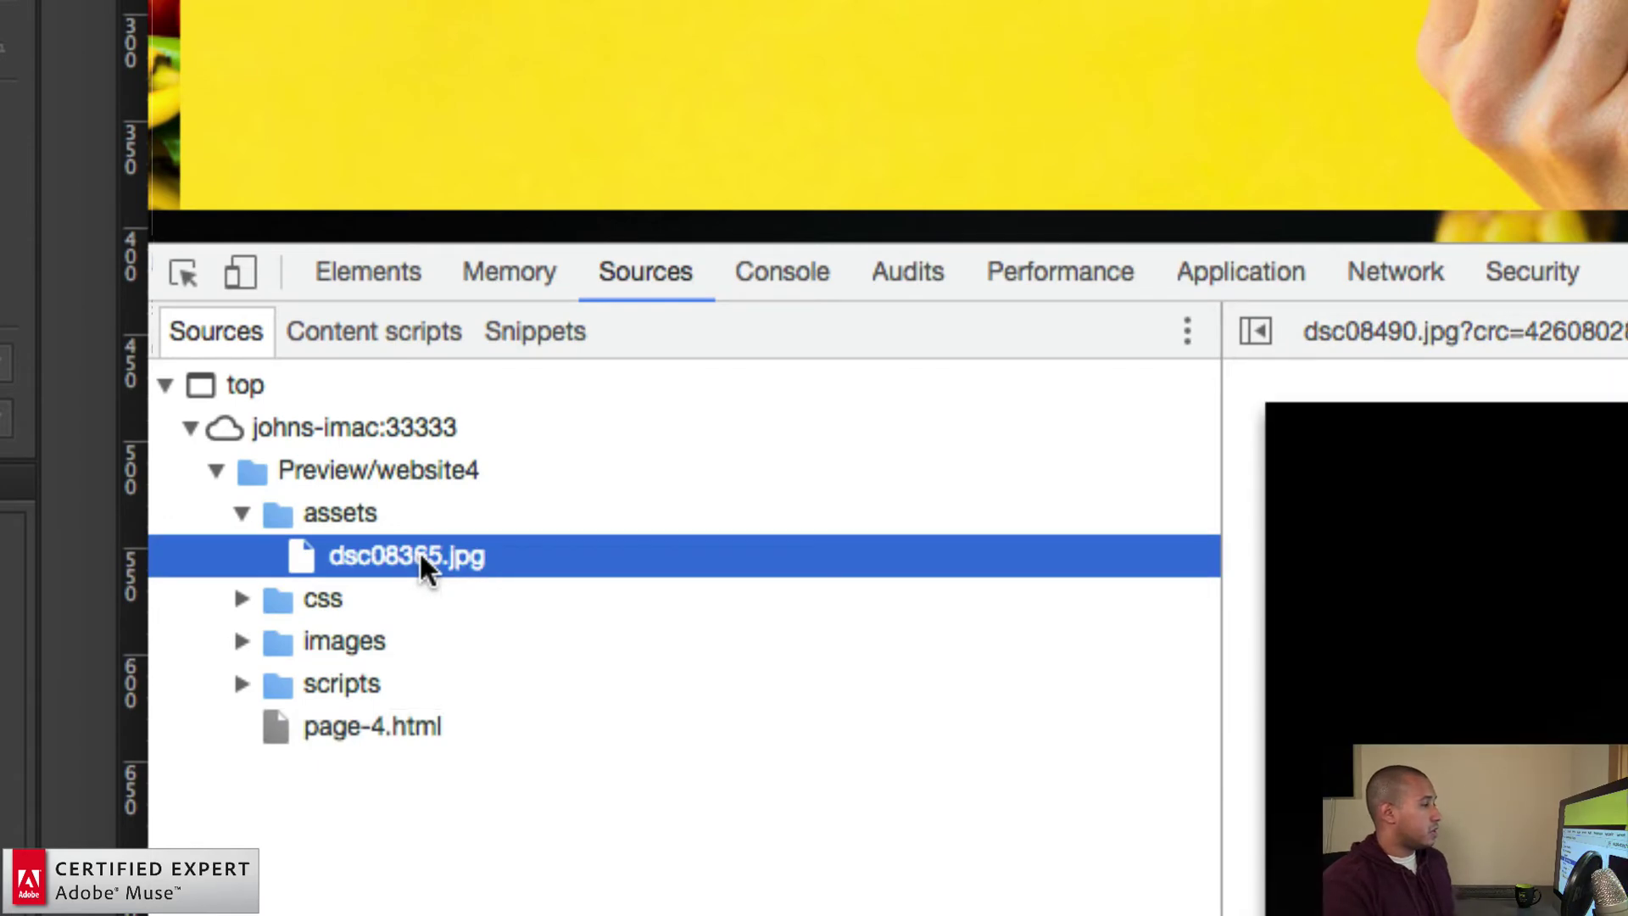
{"action": "scroll", "coordinate": [891, 691], "scroll_direction": "down", "scroll_amount": 3}
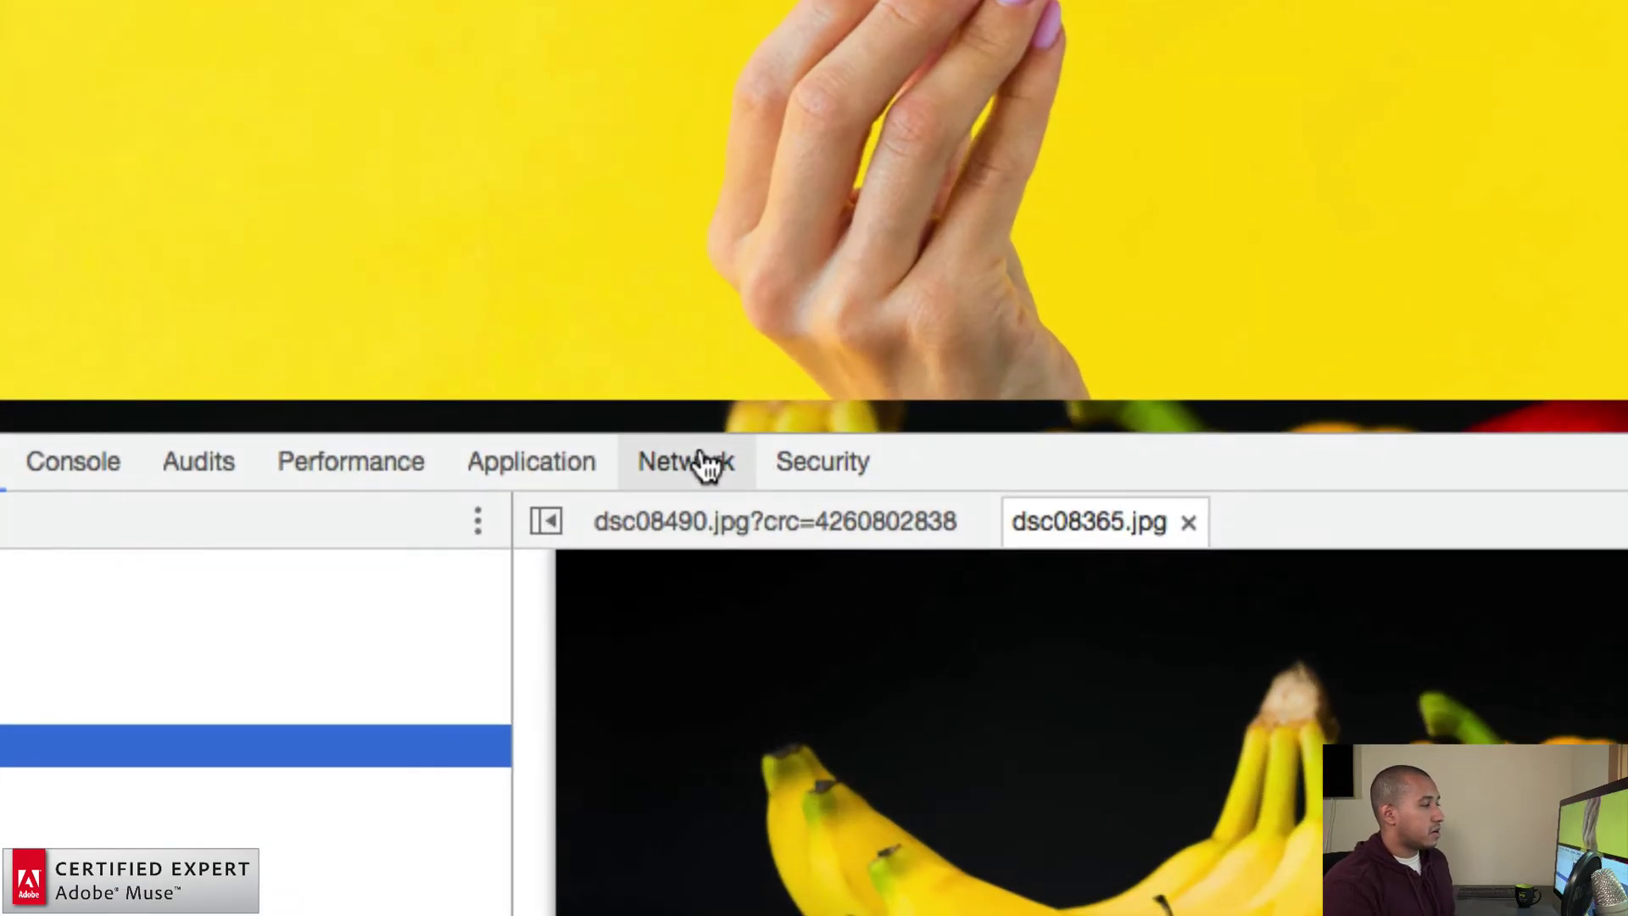
- Examine the images' network load times and sizes, and reopen dsc08365.jpg from the assets source folder
{"action": "left_click", "coordinate": [691, 460]}
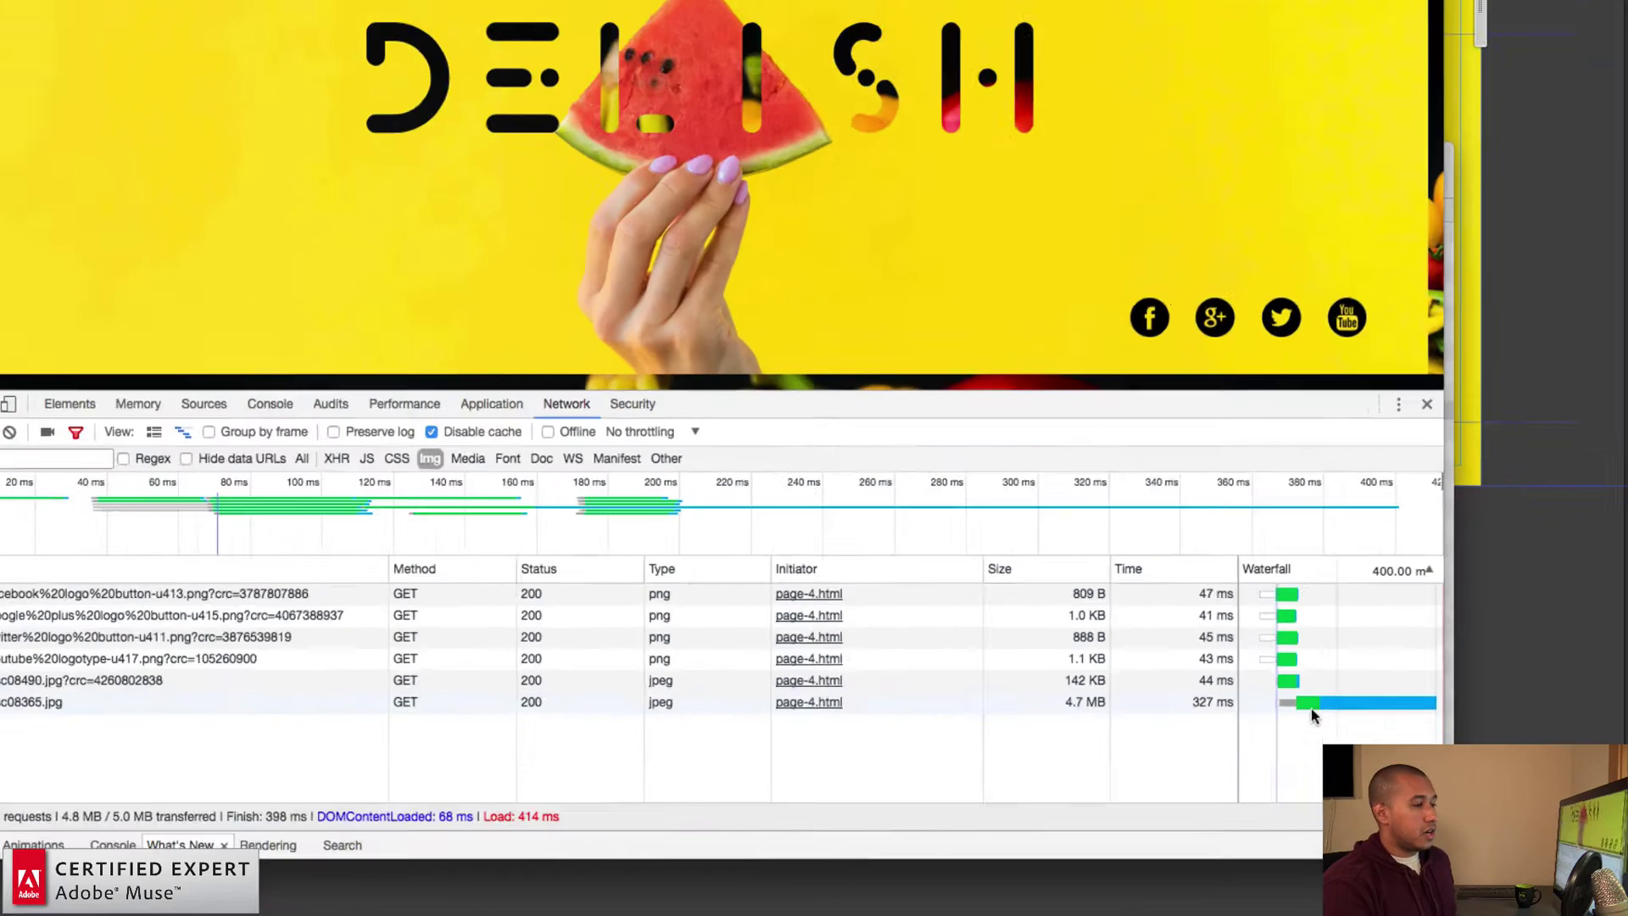
{"action": "mouse_move", "coordinate": [1315, 702]}
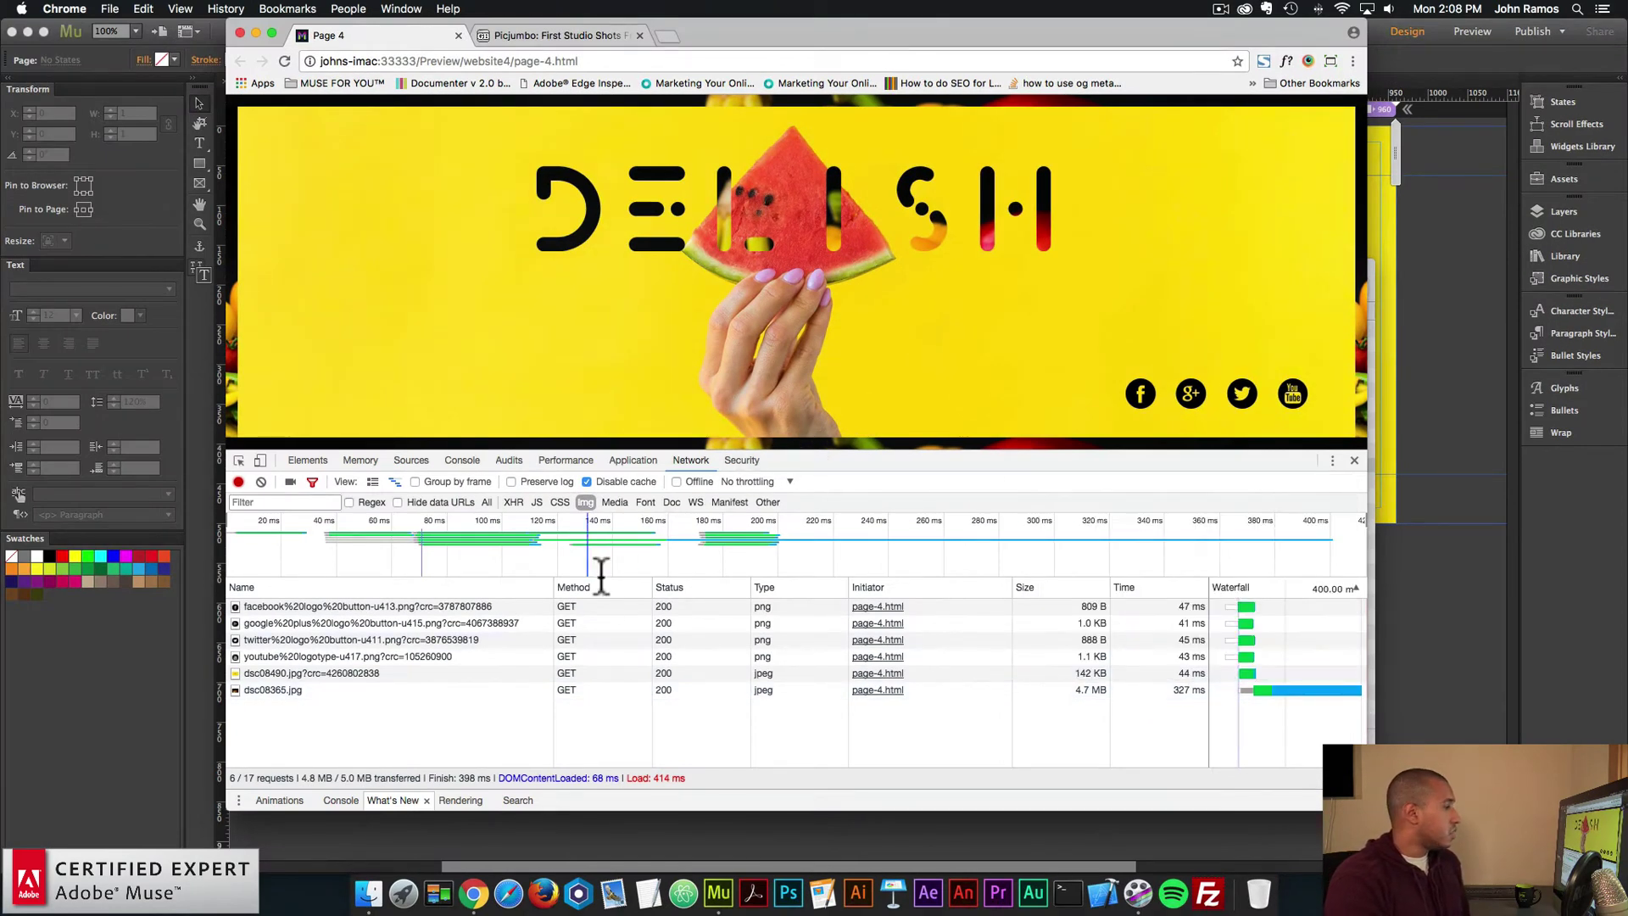
{"action": "left_click", "coordinate": [415, 465]}
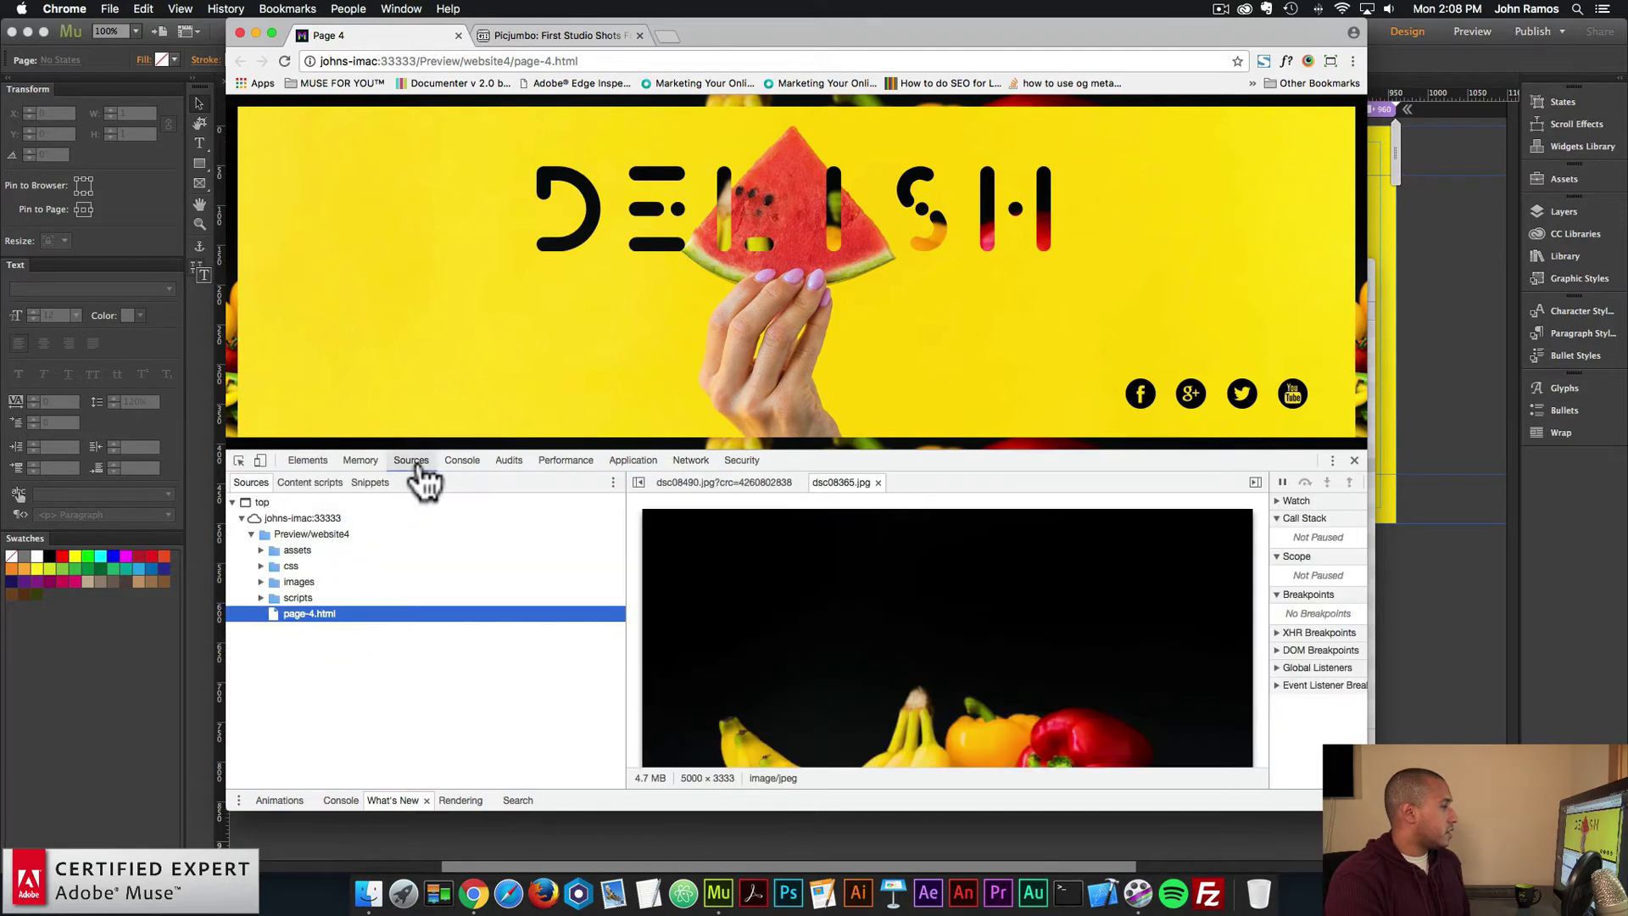
{"action": "left_click", "coordinate": [261, 549]}
{"action": "left_click", "coordinate": [327, 566]}
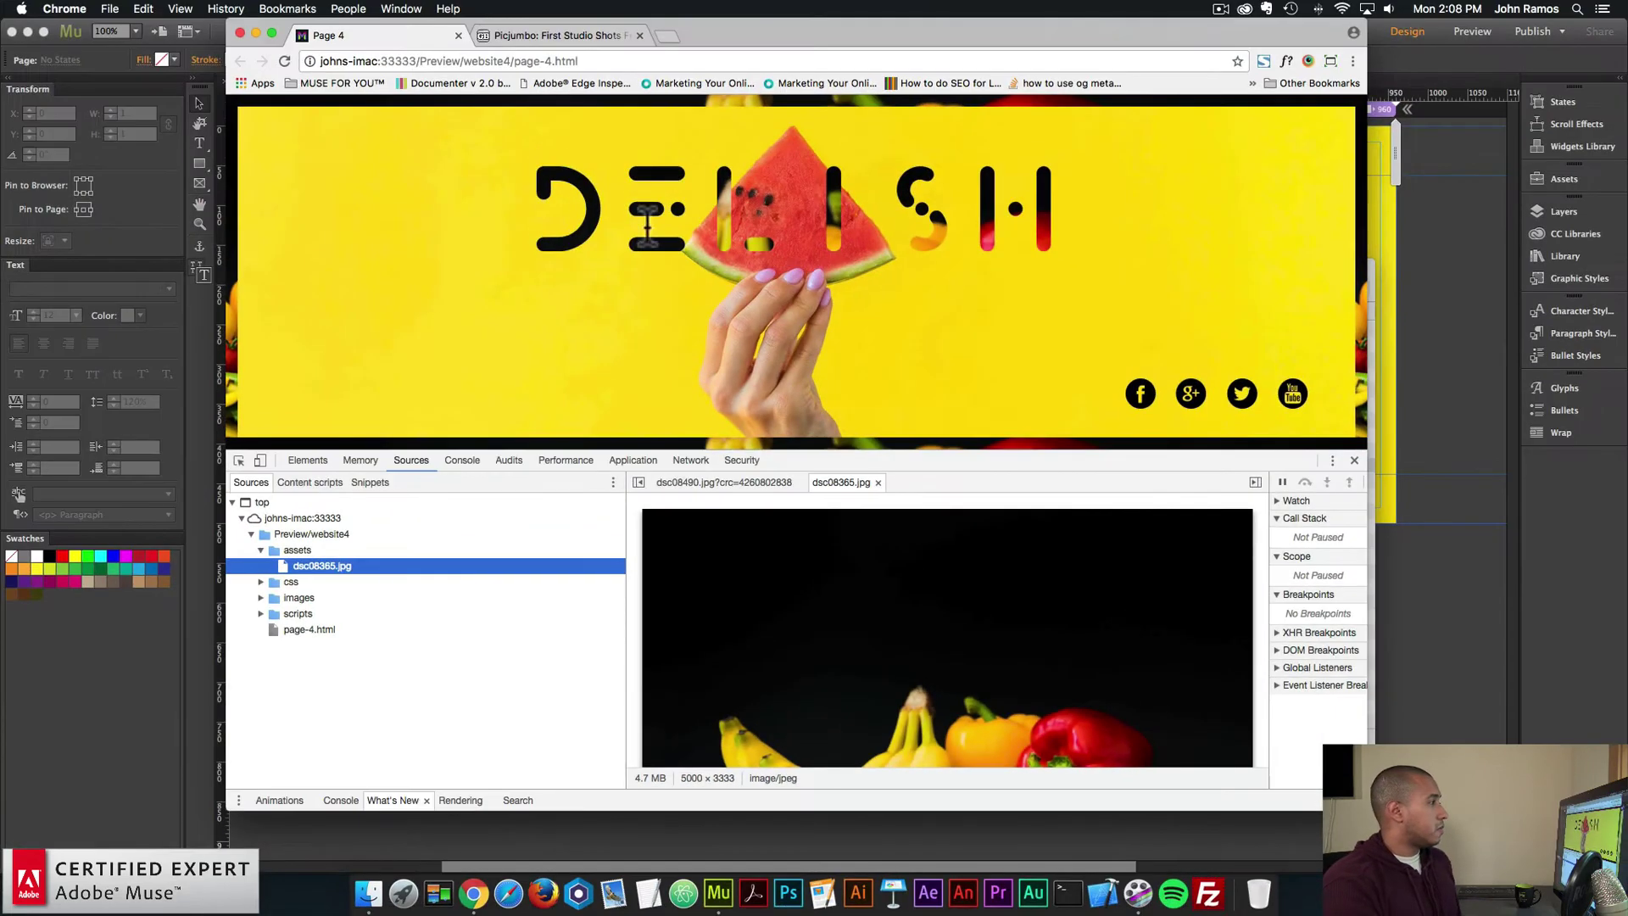
- Bring up the Picjumbo First Studio Shots Freebie folder in Finder and show its files as icons
{"action": "left_click", "coordinate": [356, 865]}
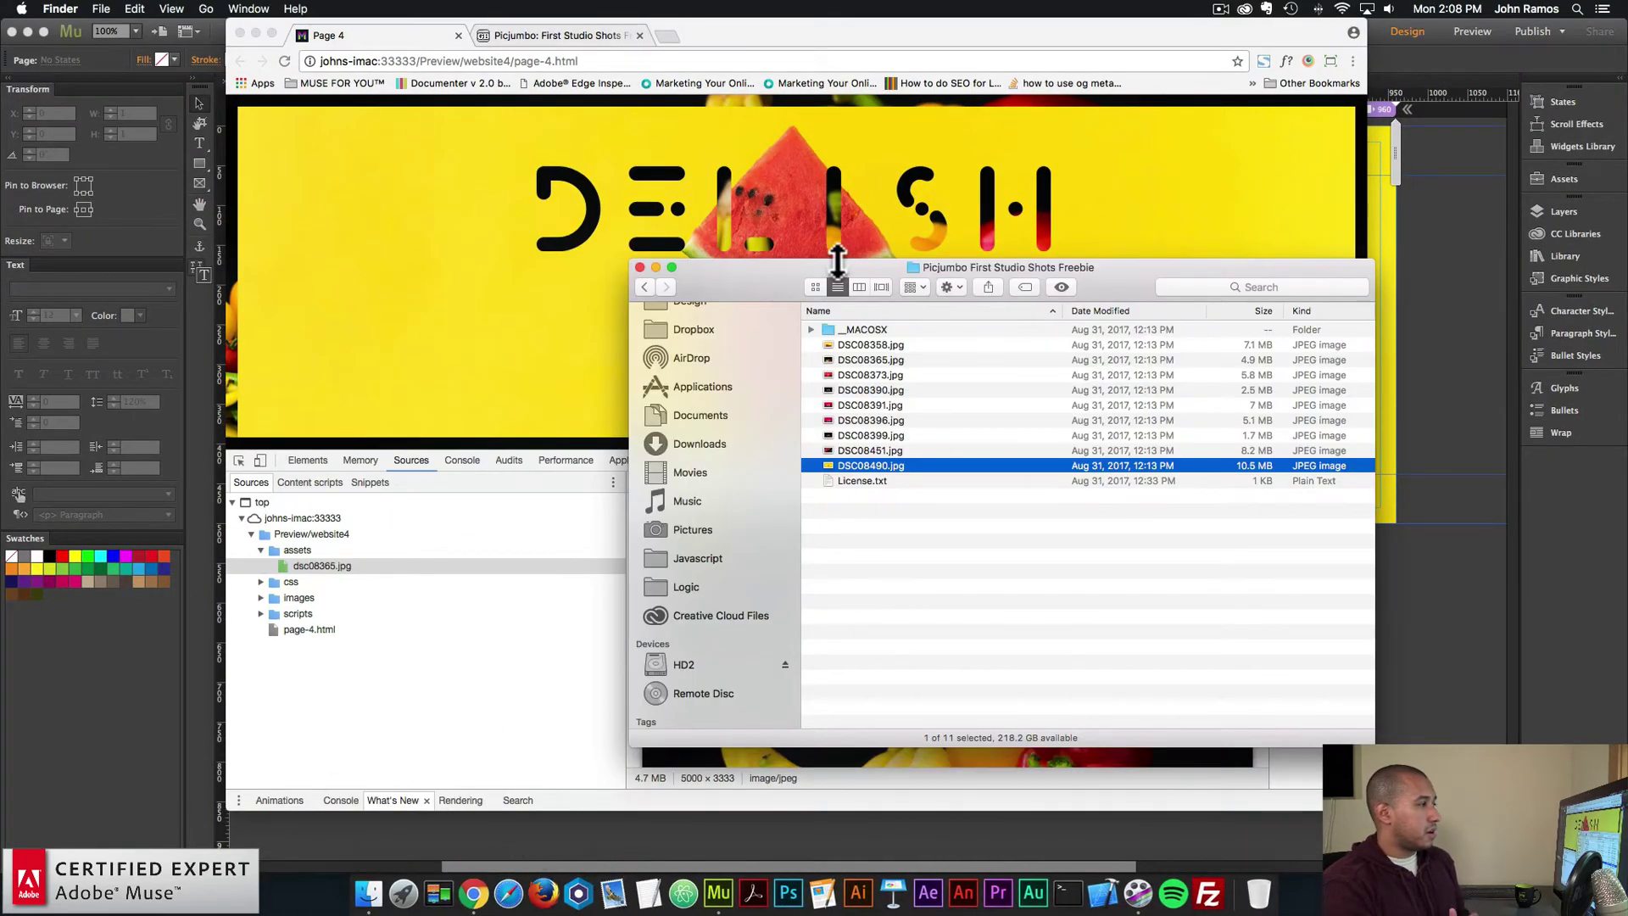
{"action": "left_click_drag", "start_coordinate": [836, 259], "coordinate": [800, 251]}
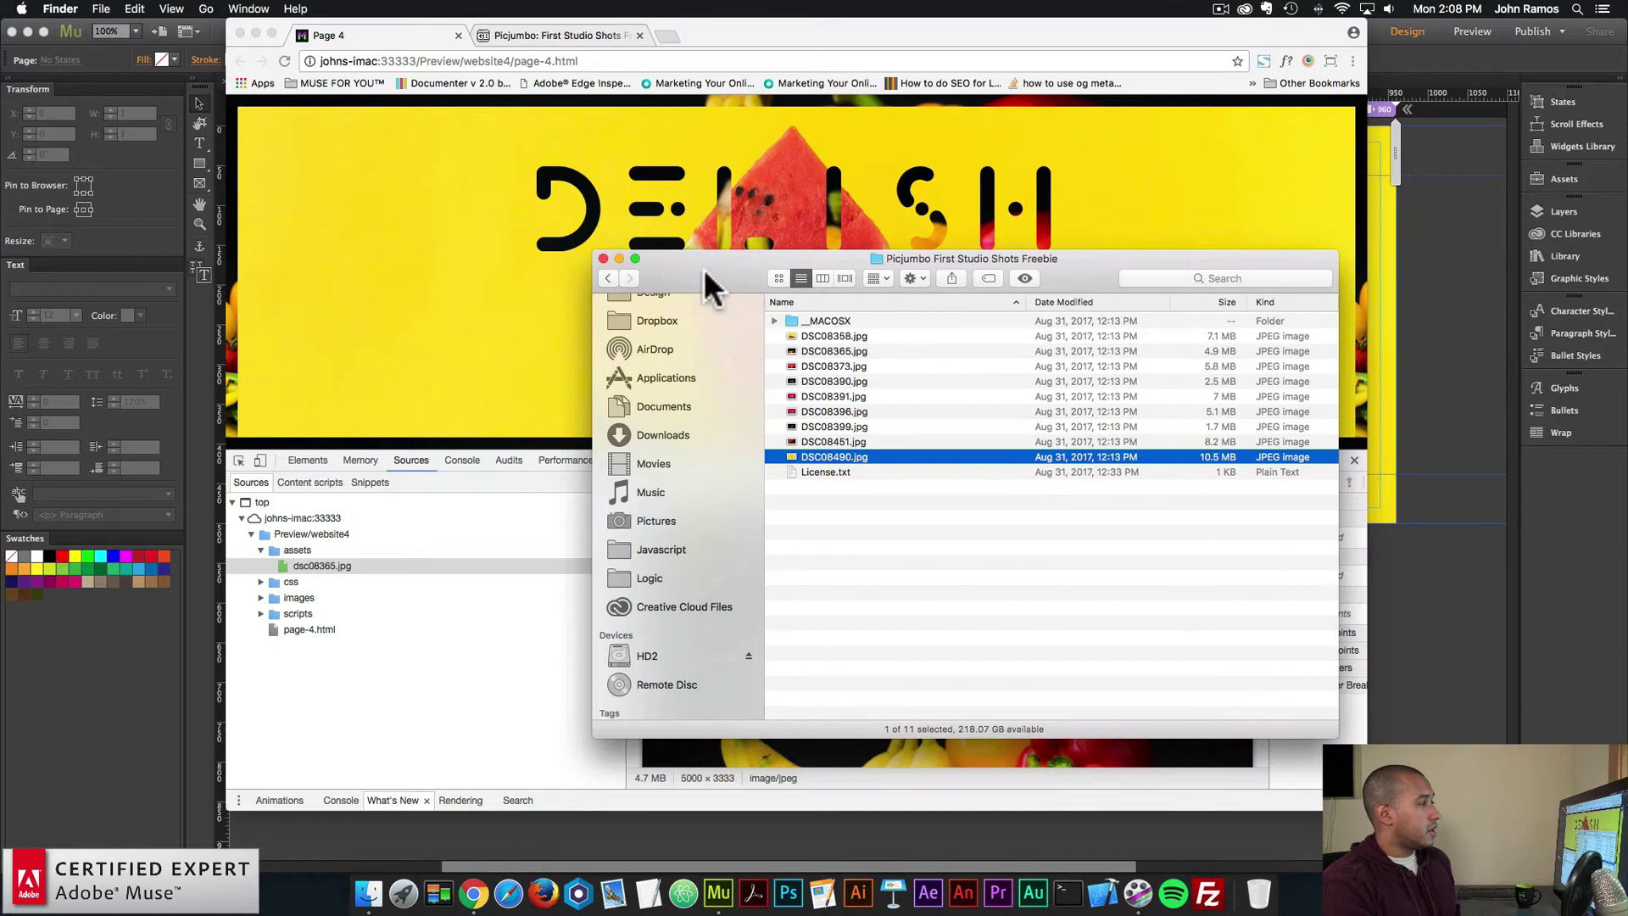
{"action": "left_click", "coordinate": [778, 277]}
{"action": "left_click", "coordinate": [978, 492]}
- Open DSC08365.jpg from the Picjumbo folder with Preview
{"action": "left_click", "coordinate": [994, 333]}
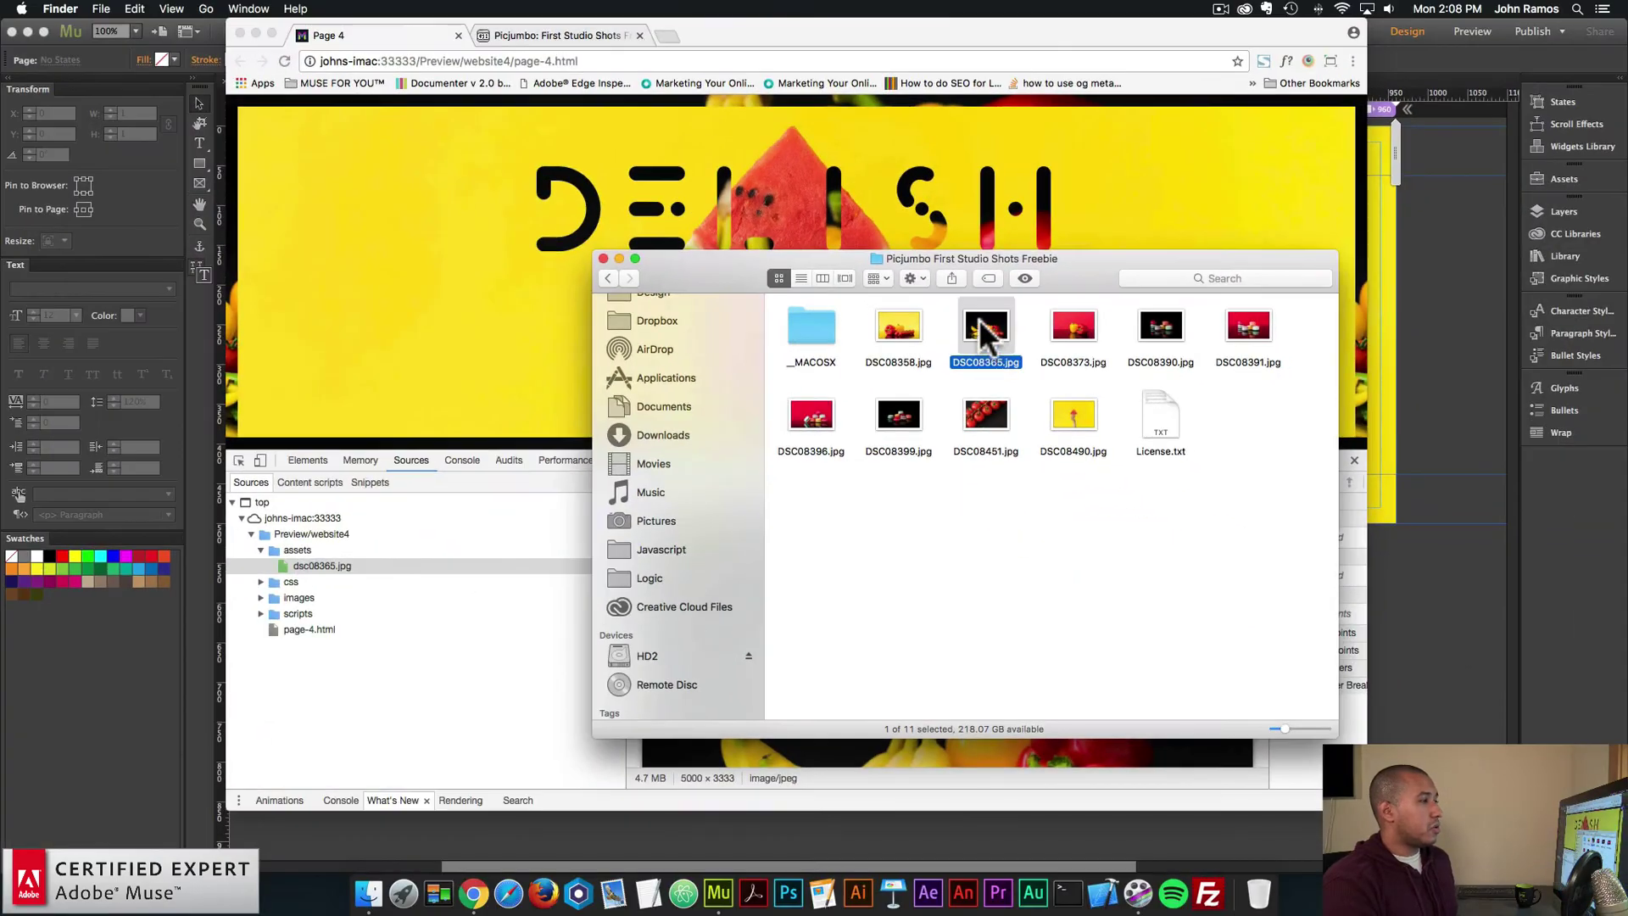
{"action": "right_click", "coordinate": [966, 301]}
{"action": "mouse_move", "coordinate": [1070, 344]}
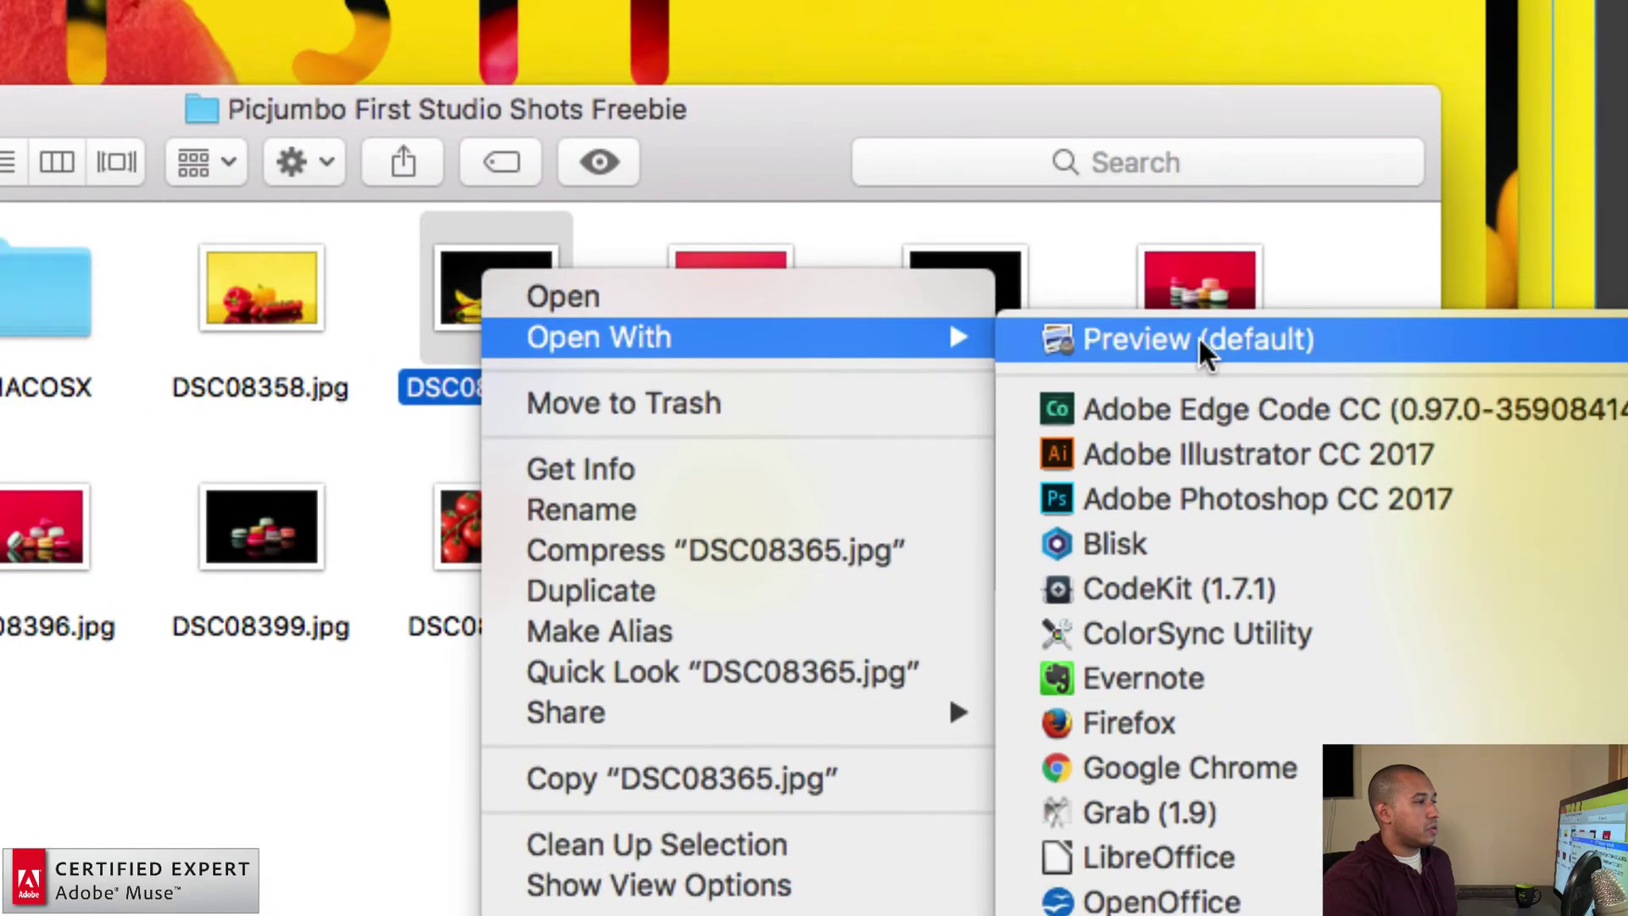
{"action": "left_click", "coordinate": [1198, 336]}
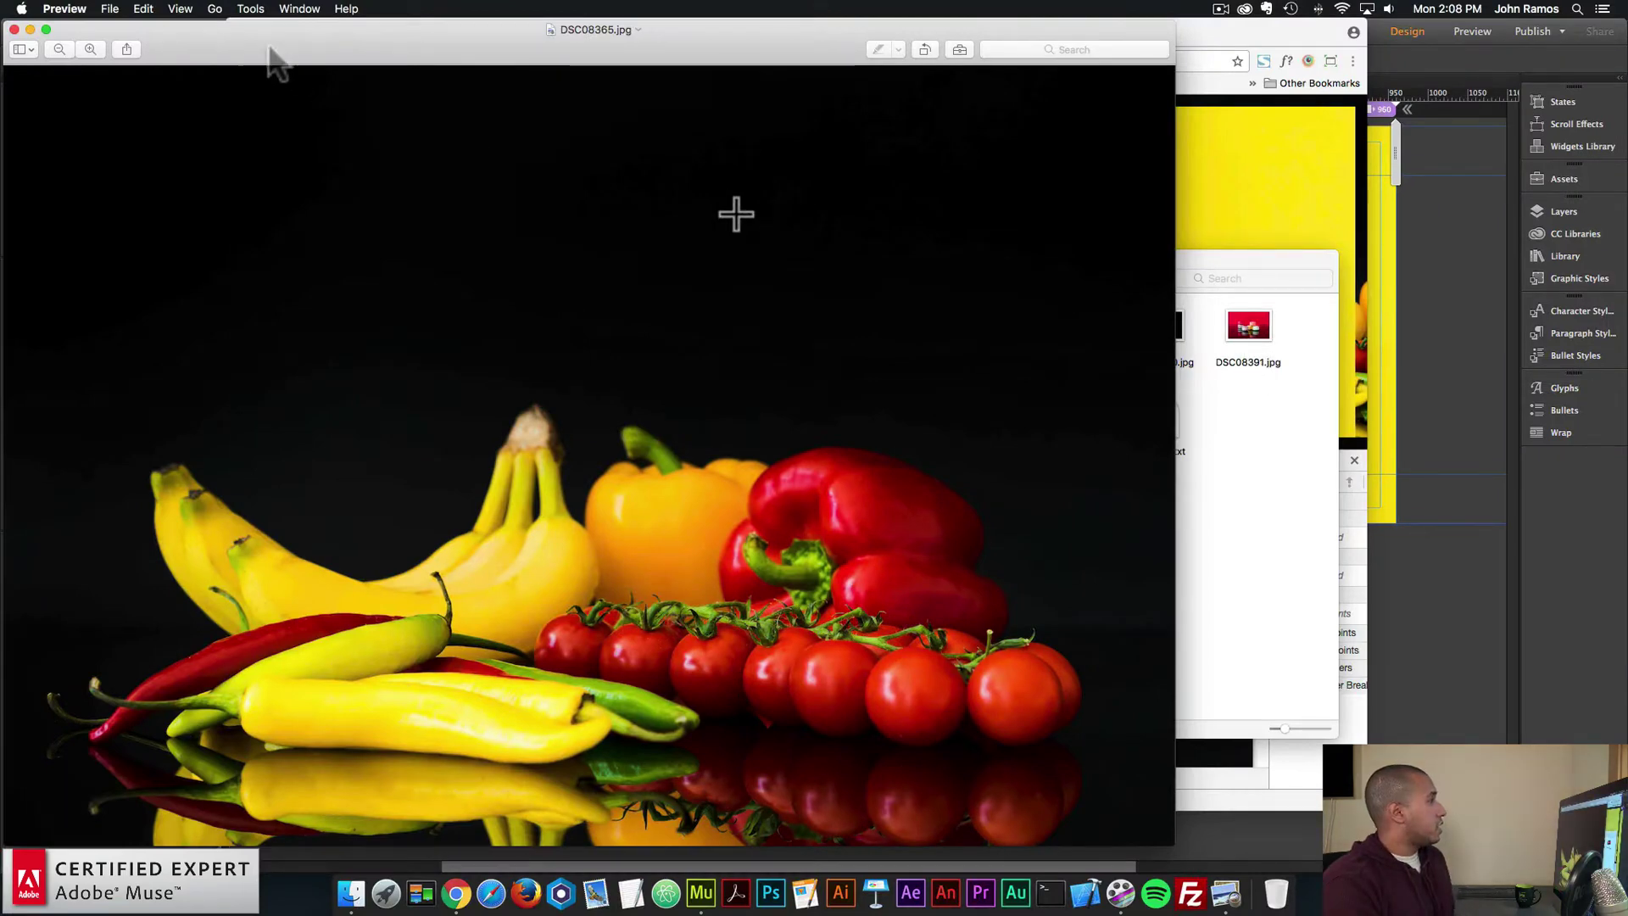
- Resize the DSC08365.jpg image to 2048 pixels wide by 1365 pixels high, scaled proportionally with resampling
{"action": "left_click", "coordinate": [248, 8]}
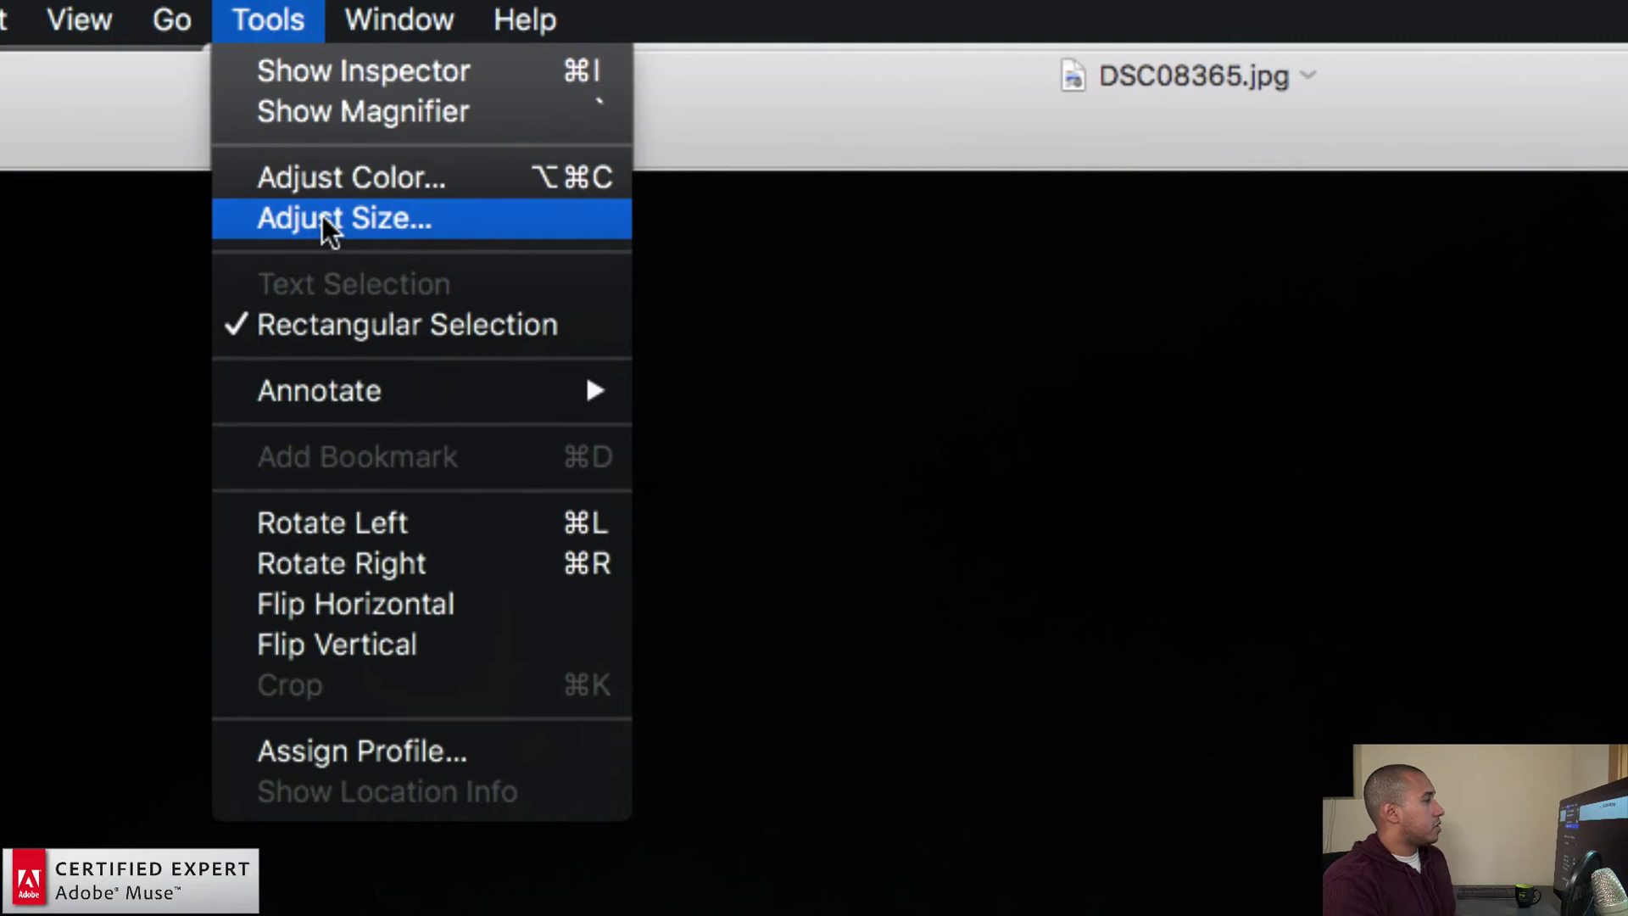
{"action": "left_click", "coordinate": [273, 95]}
{"action": "left_click_drag", "start_coordinate": [1079, 443], "coordinate": [890, 415]}
{"action": "type", "text": "2048"}
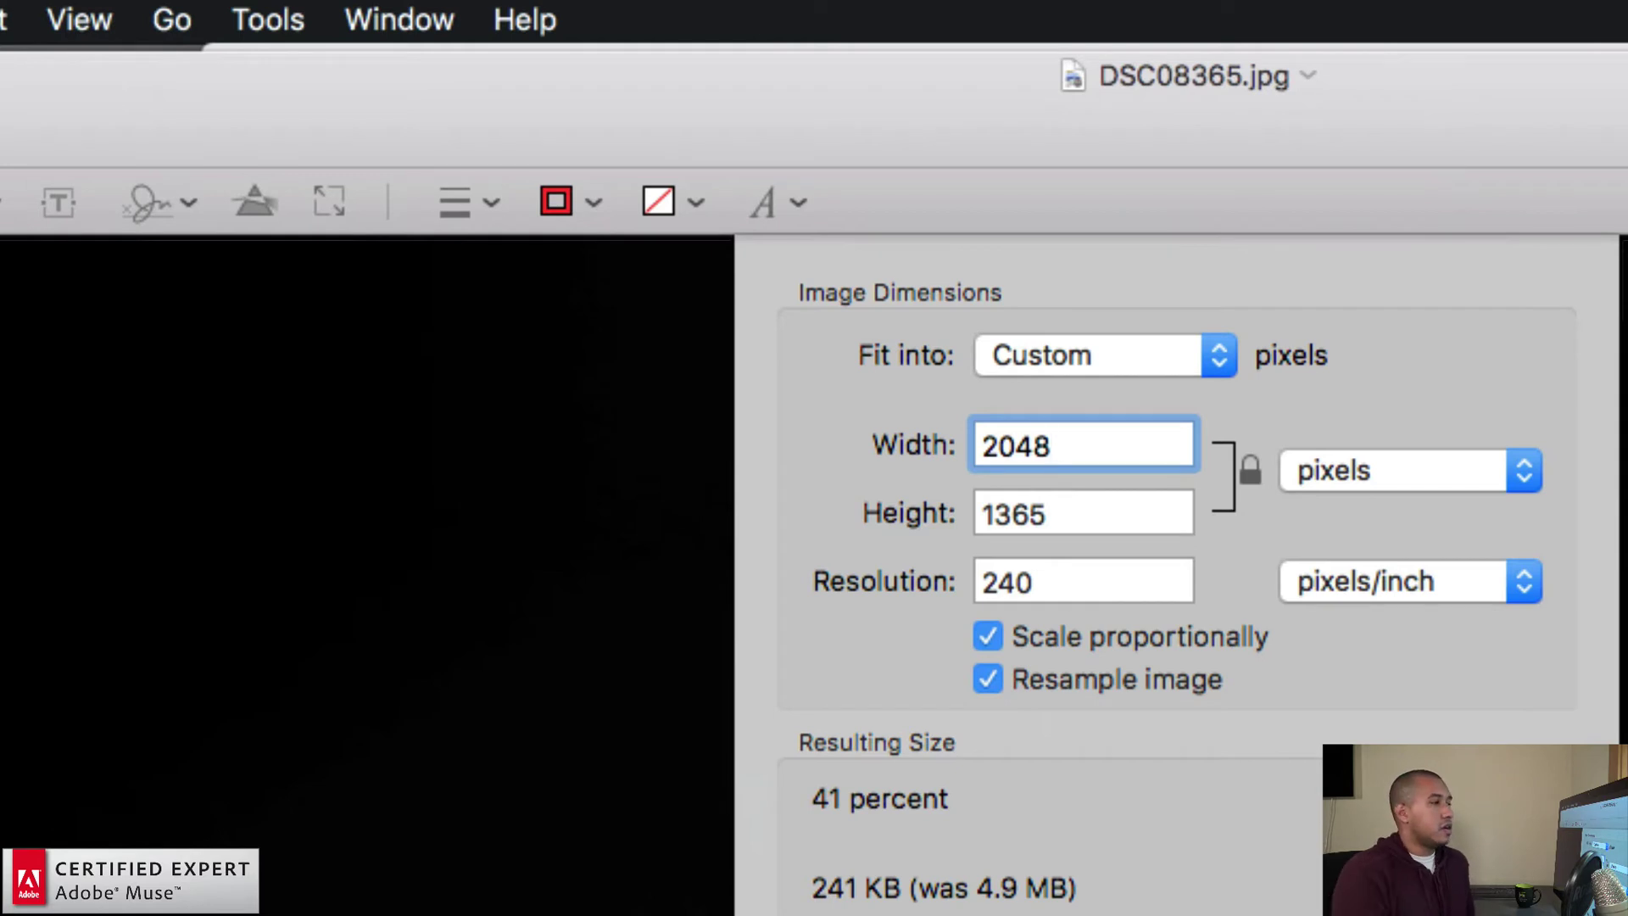
{"action": "double_click", "coordinate": [1049, 459]}
{"action": "left_click", "coordinate": [1055, 444]}
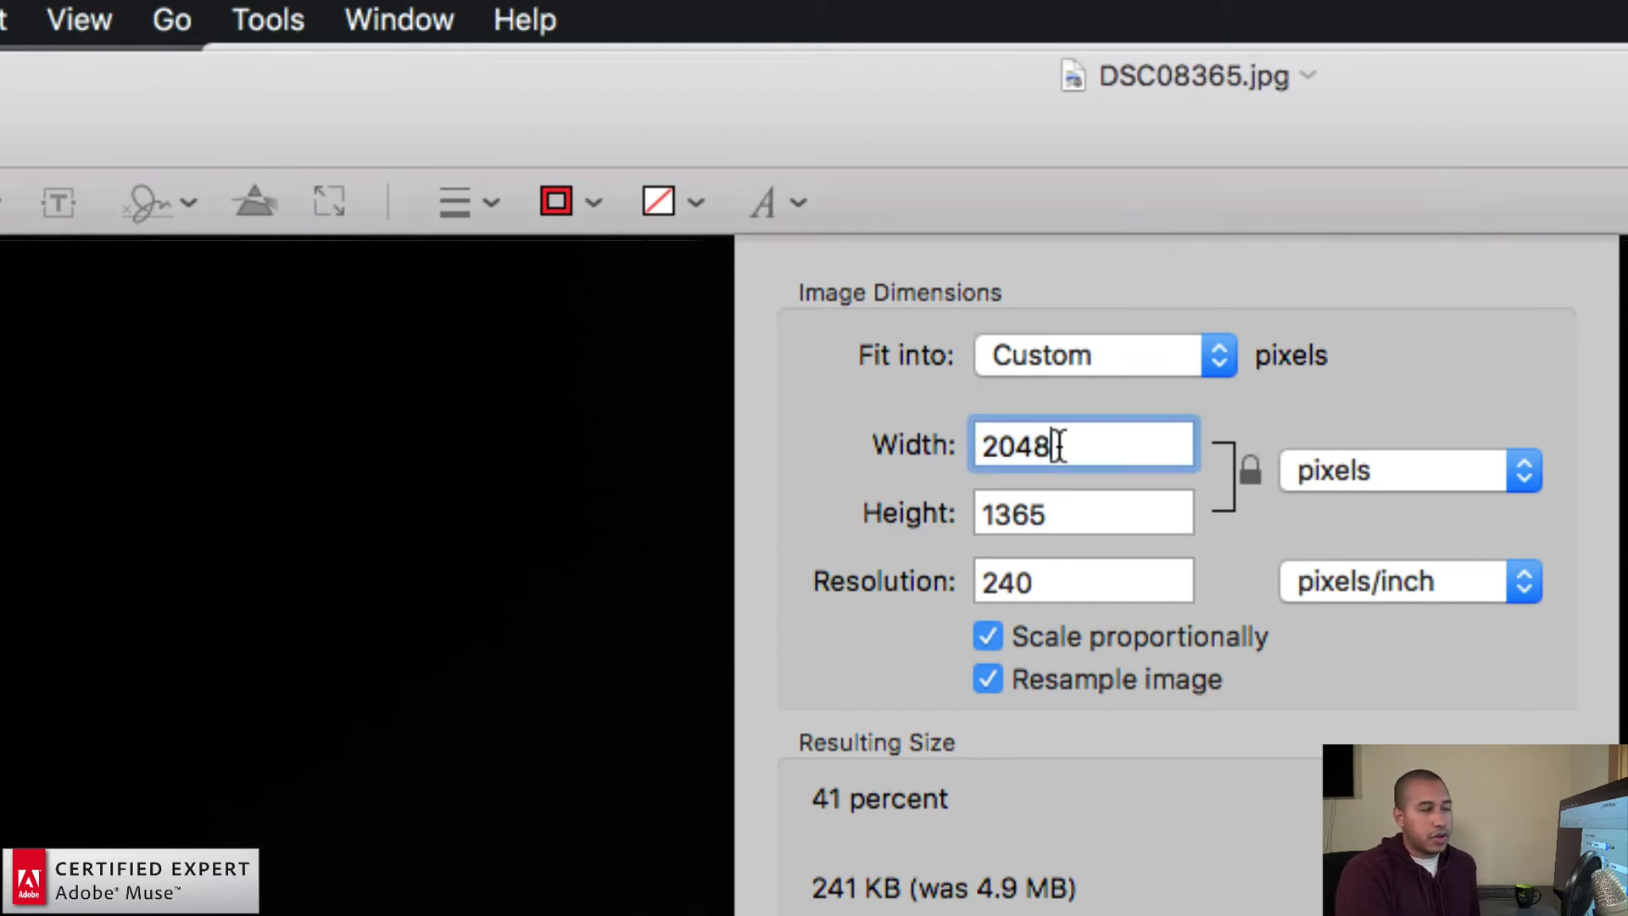
{"action": "left_click", "coordinate": [1058, 512]}
{"action": "left_click", "coordinate": [1065, 437]}
{"action": "left_click_drag", "start_coordinate": [1057, 515], "coordinate": [952, 508]}
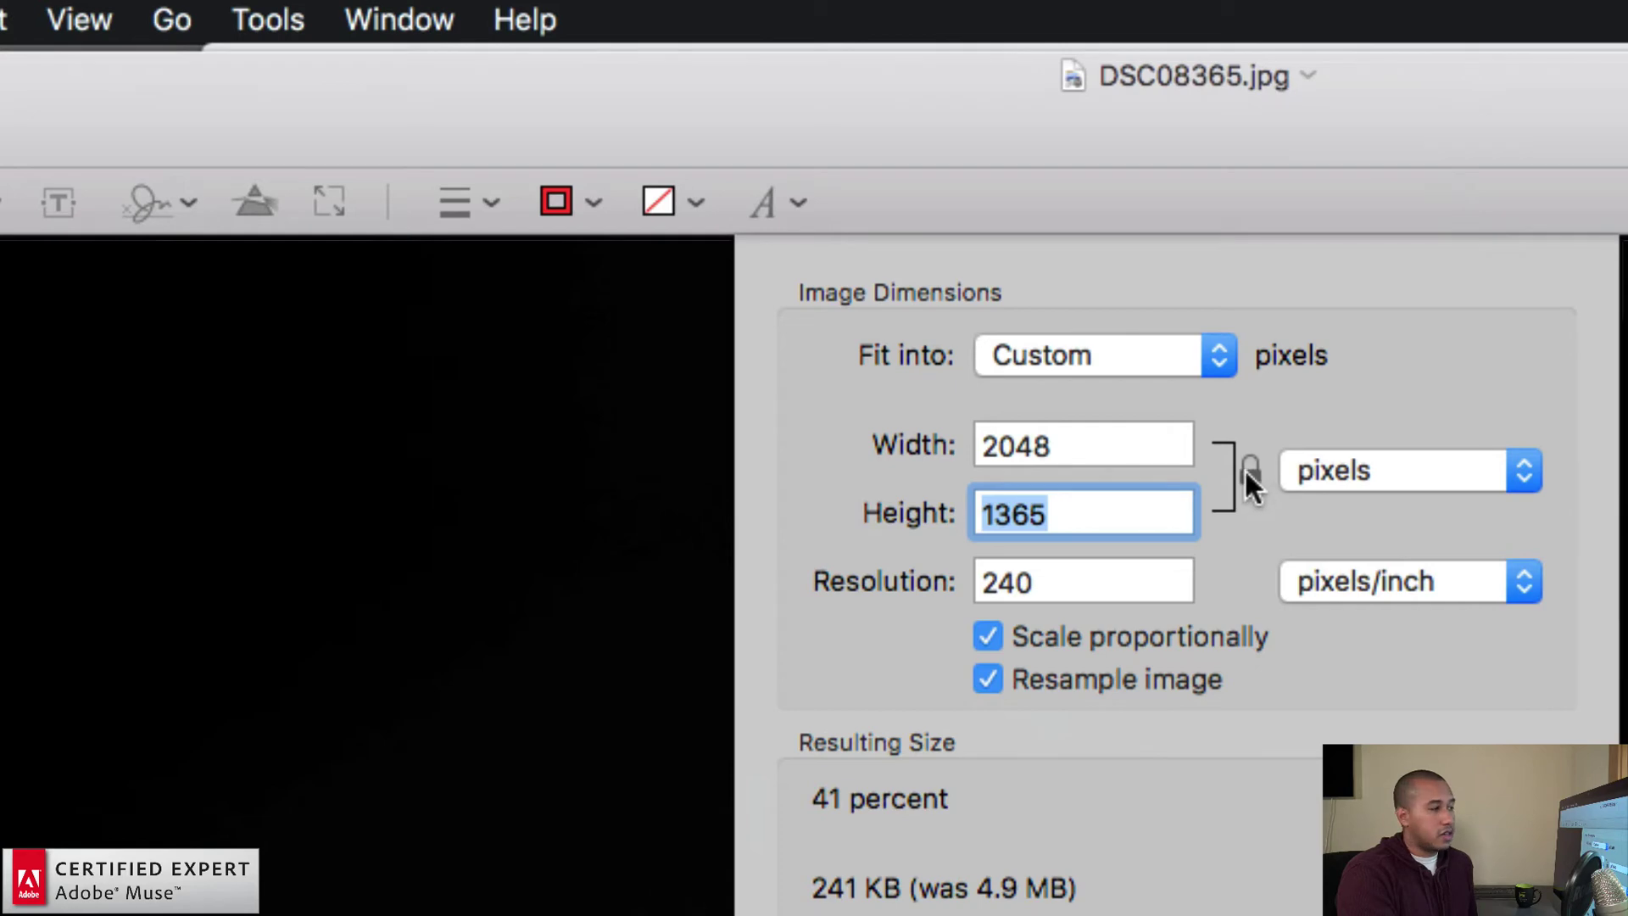
{"action": "left_click", "coordinate": [1082, 502]}
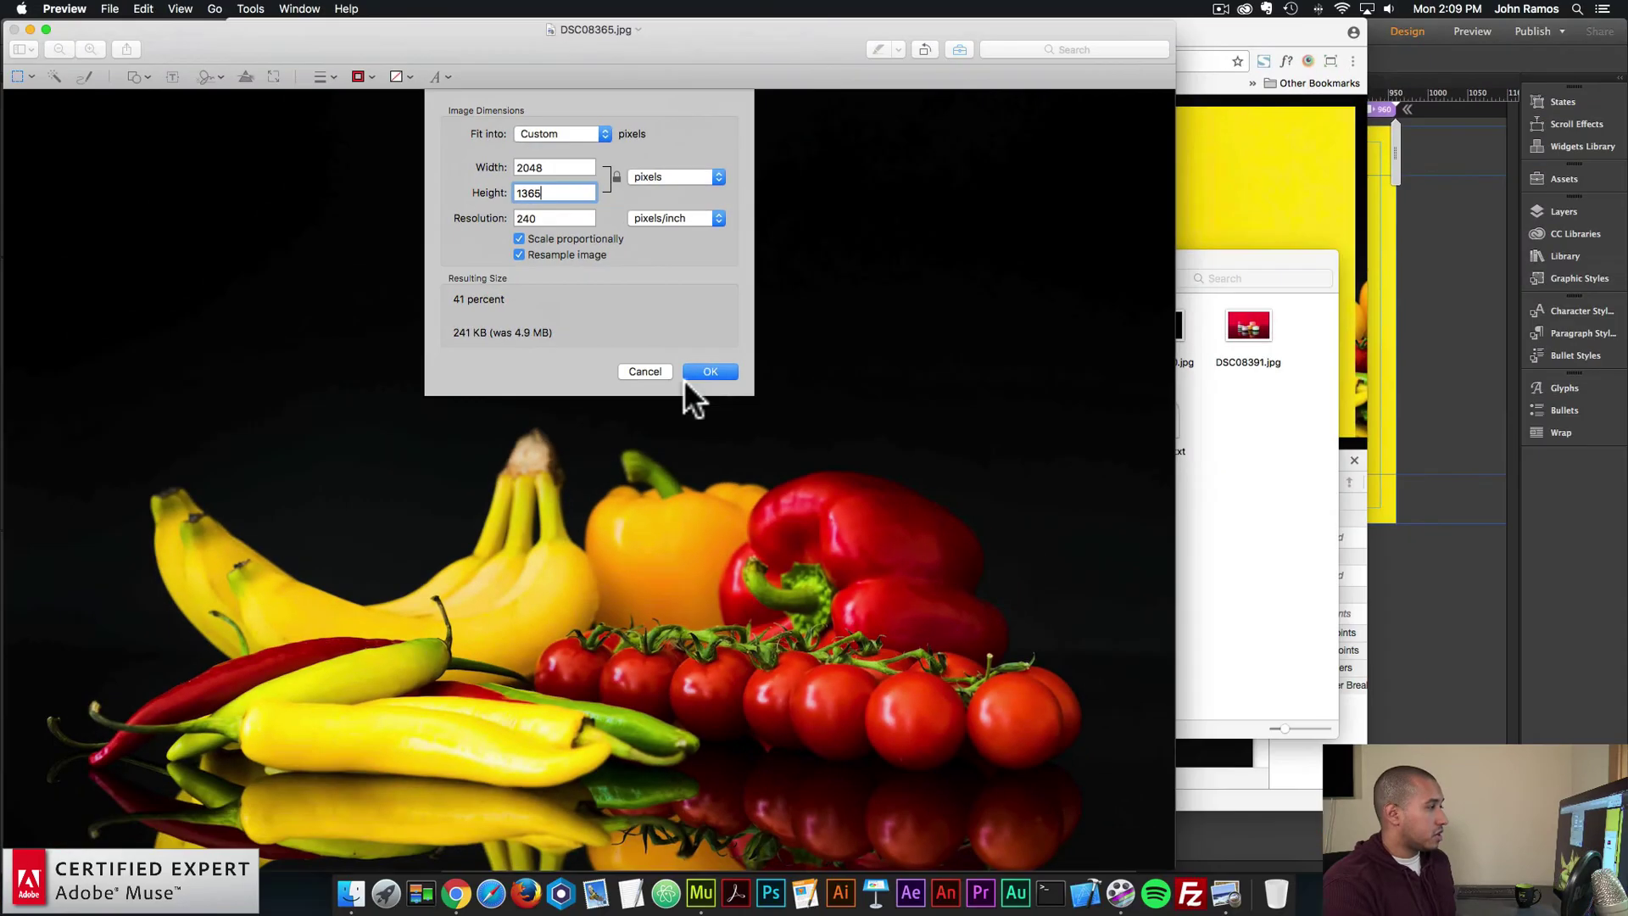
{"action": "left_click", "coordinate": [996, 434]}
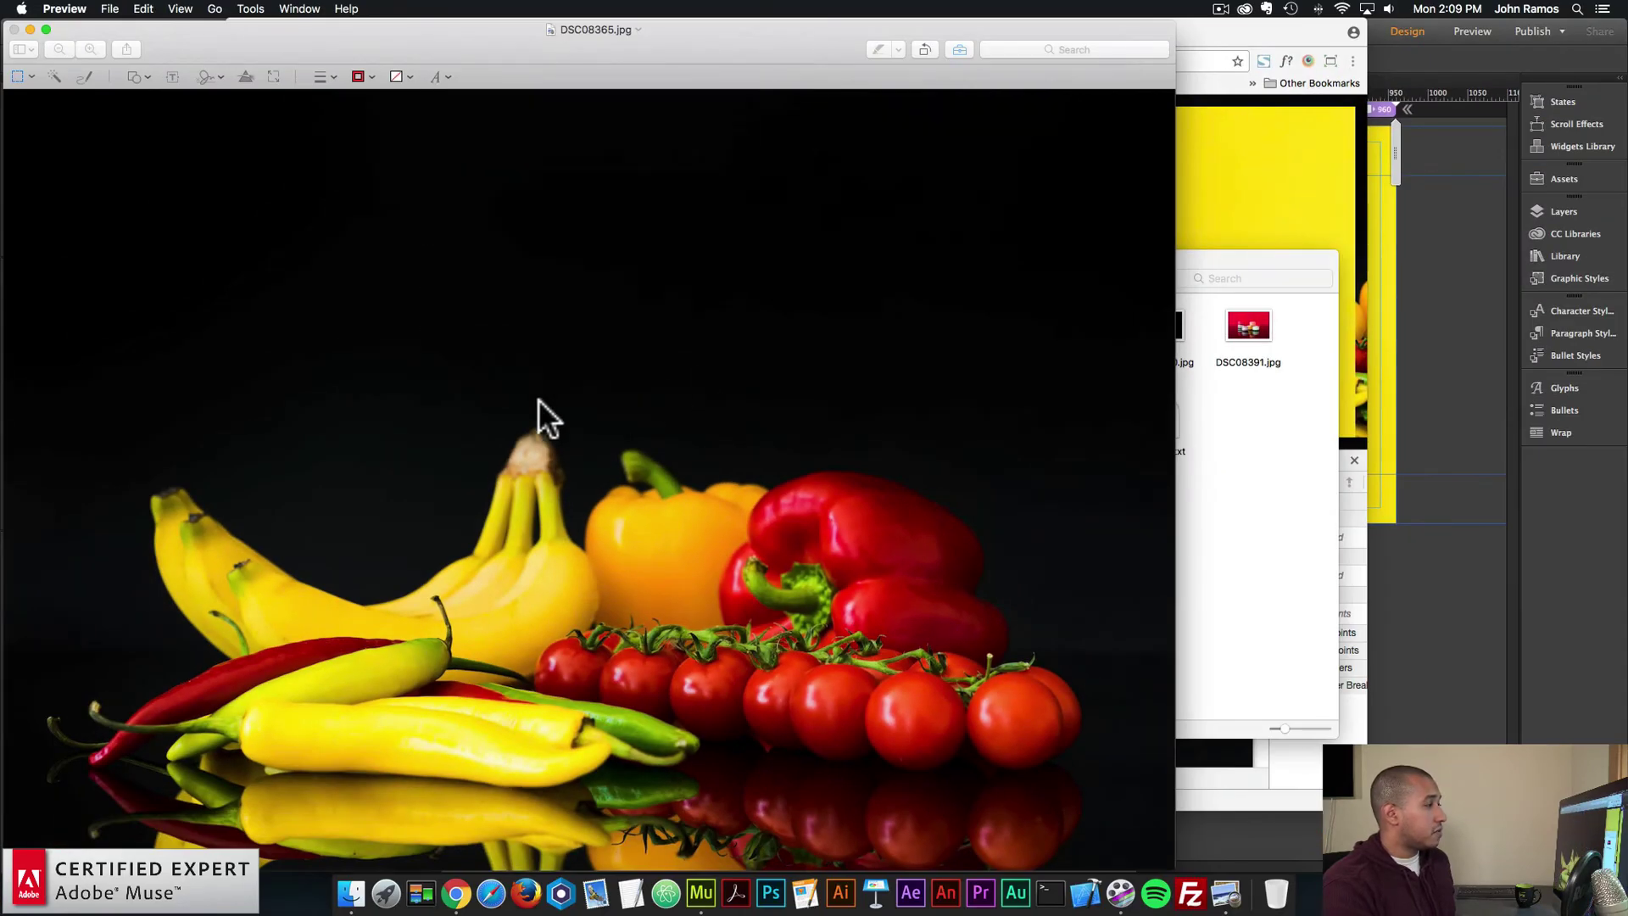
- Save the resized DSC08365.jpg over the original file and close its window
{"action": "key", "text": "super+s"}
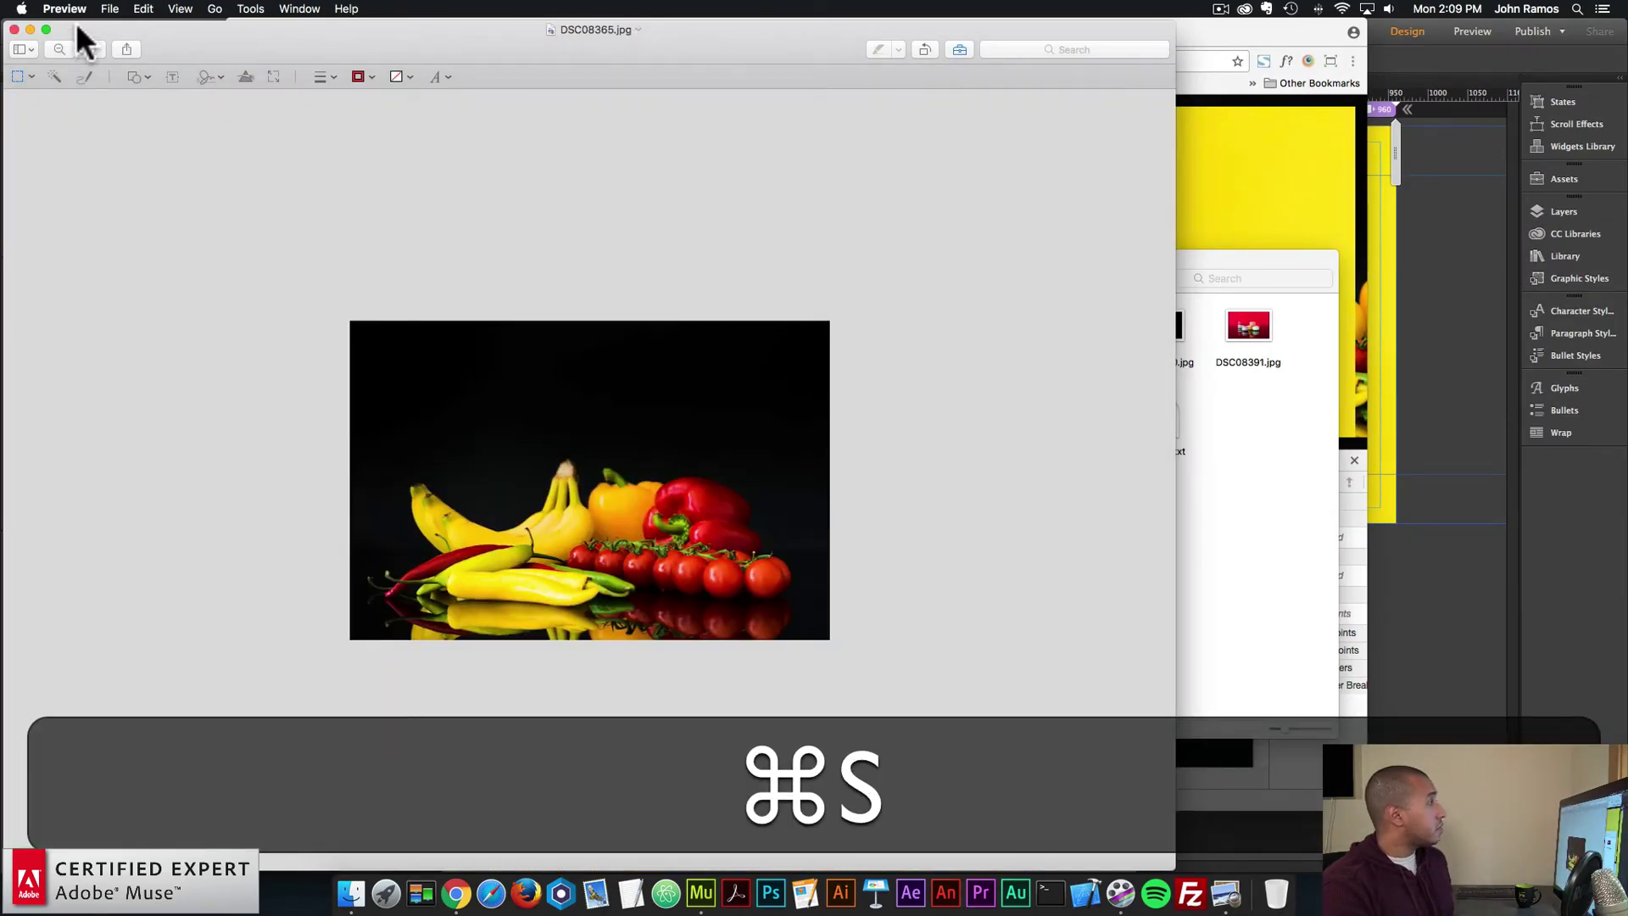
{"action": "left_click", "coordinate": [109, 9]}
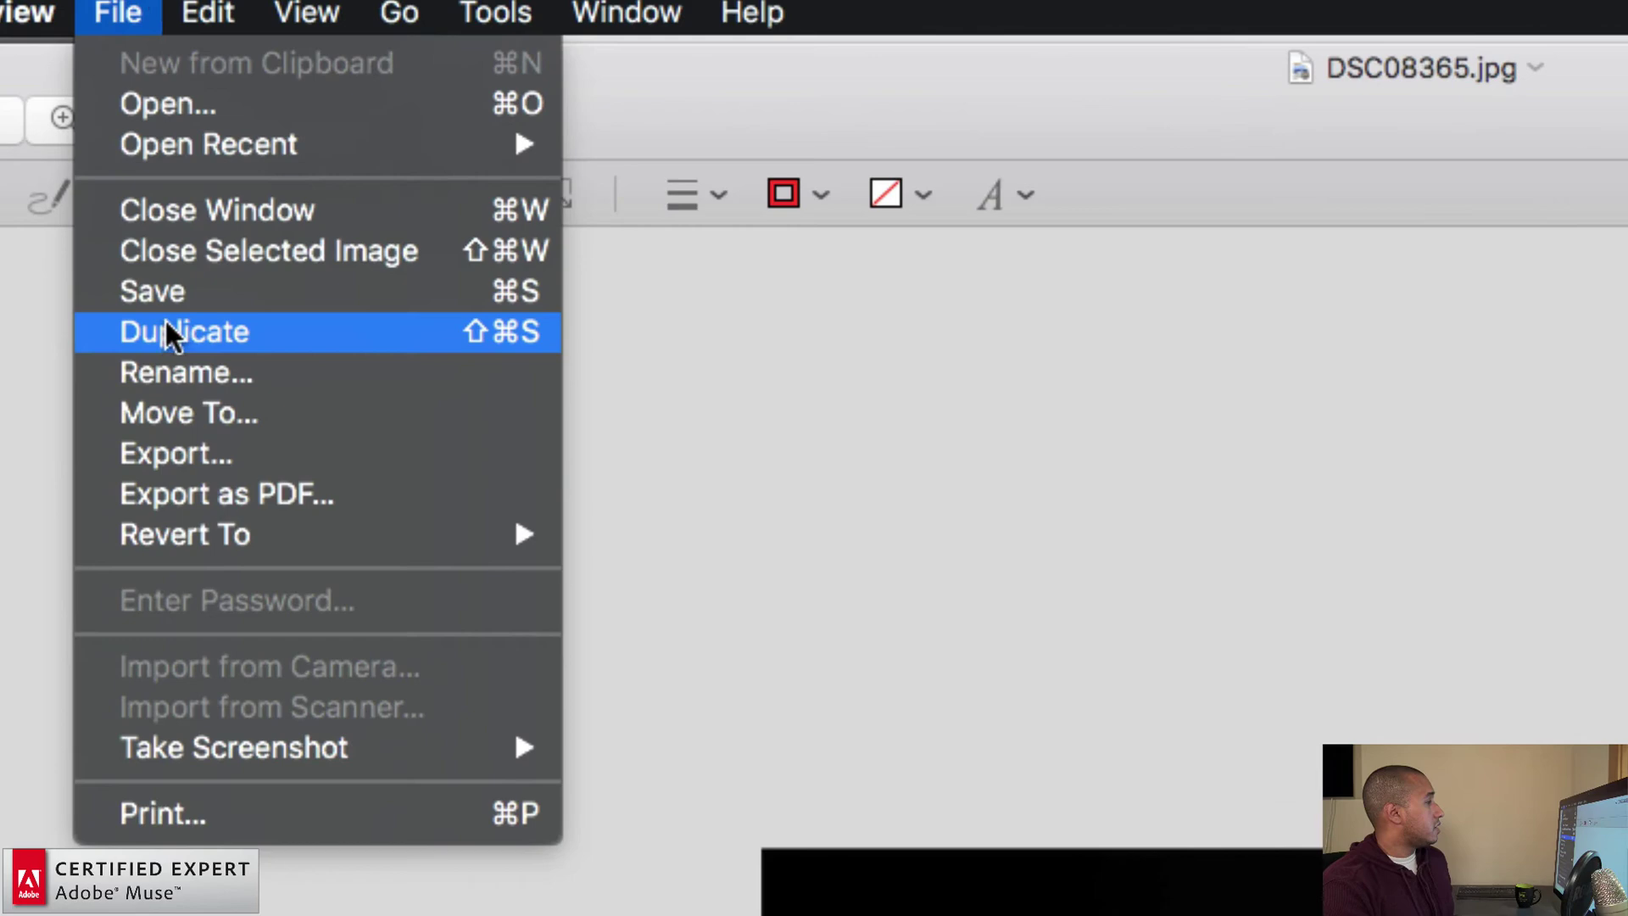
{"action": "left_click", "coordinate": [170, 296]}
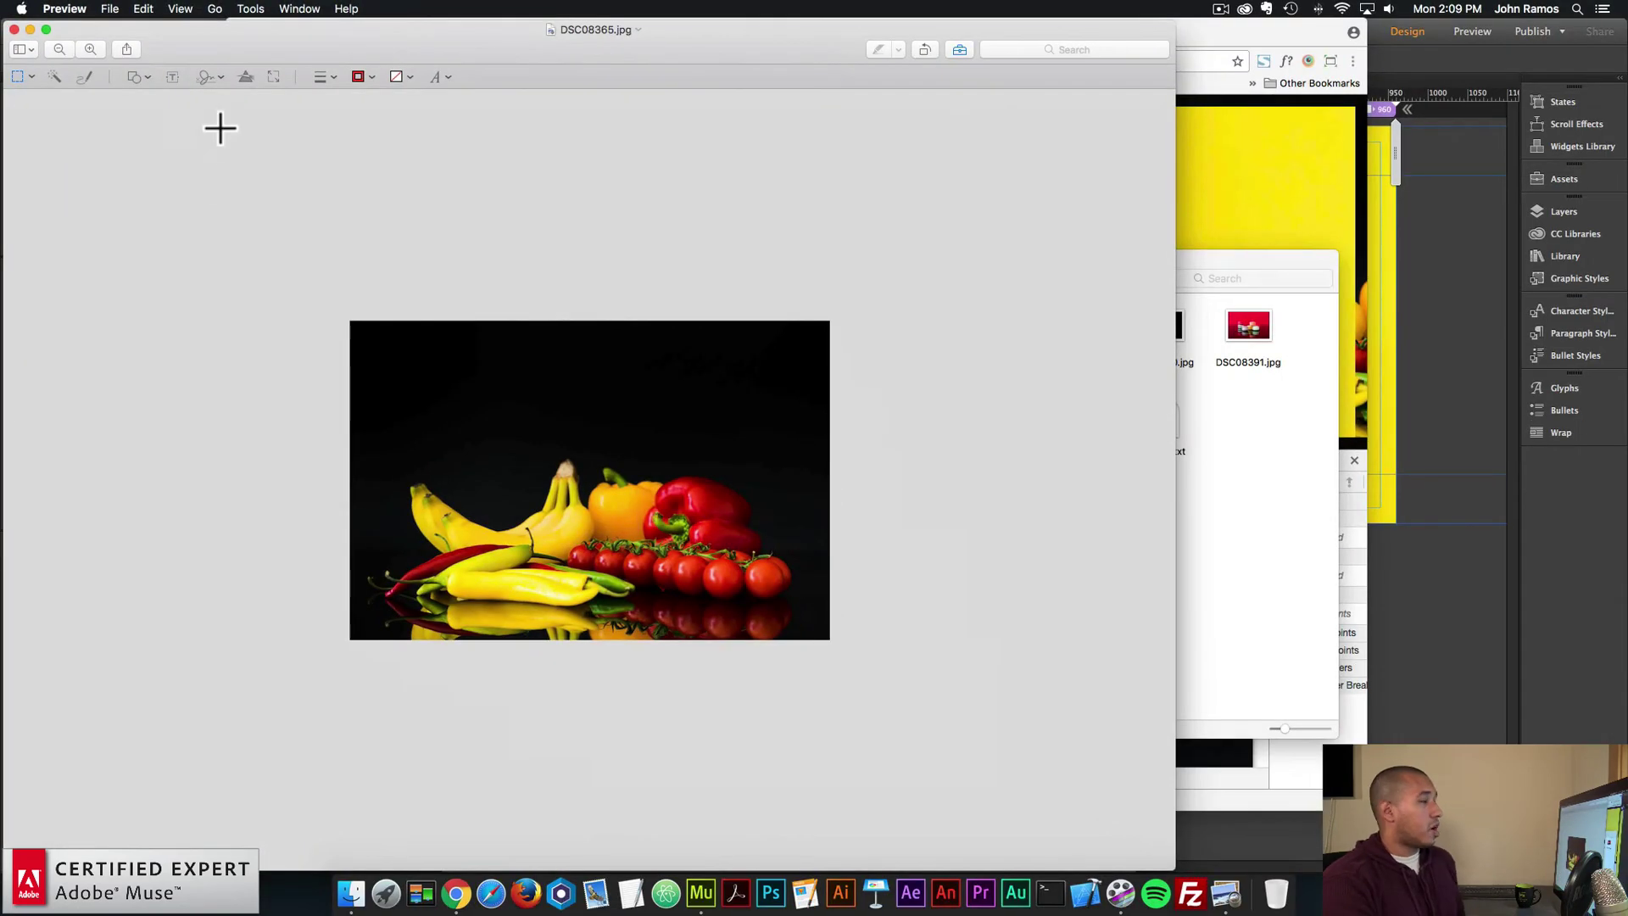
{"action": "left_click", "coordinate": [14, 30]}
- Check the file size of DSC08365.jpg in its Finder info and close the info window
{"action": "left_click", "coordinate": [994, 490]}
{"action": "left_click", "coordinate": [987, 324]}
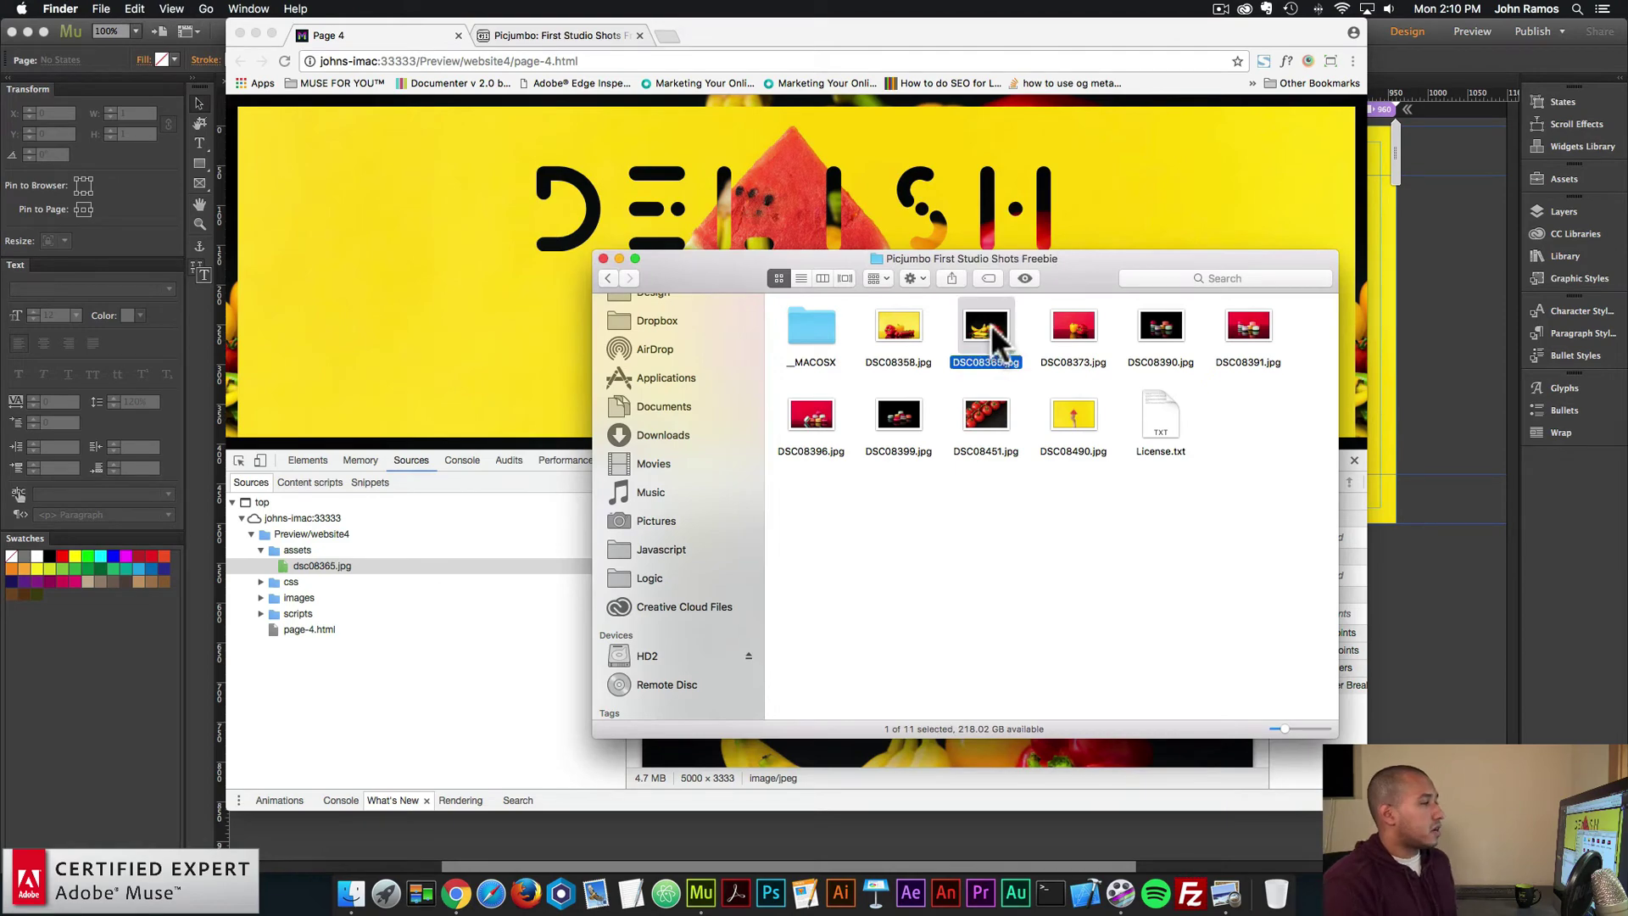
{"action": "right_click", "coordinate": [987, 324]}
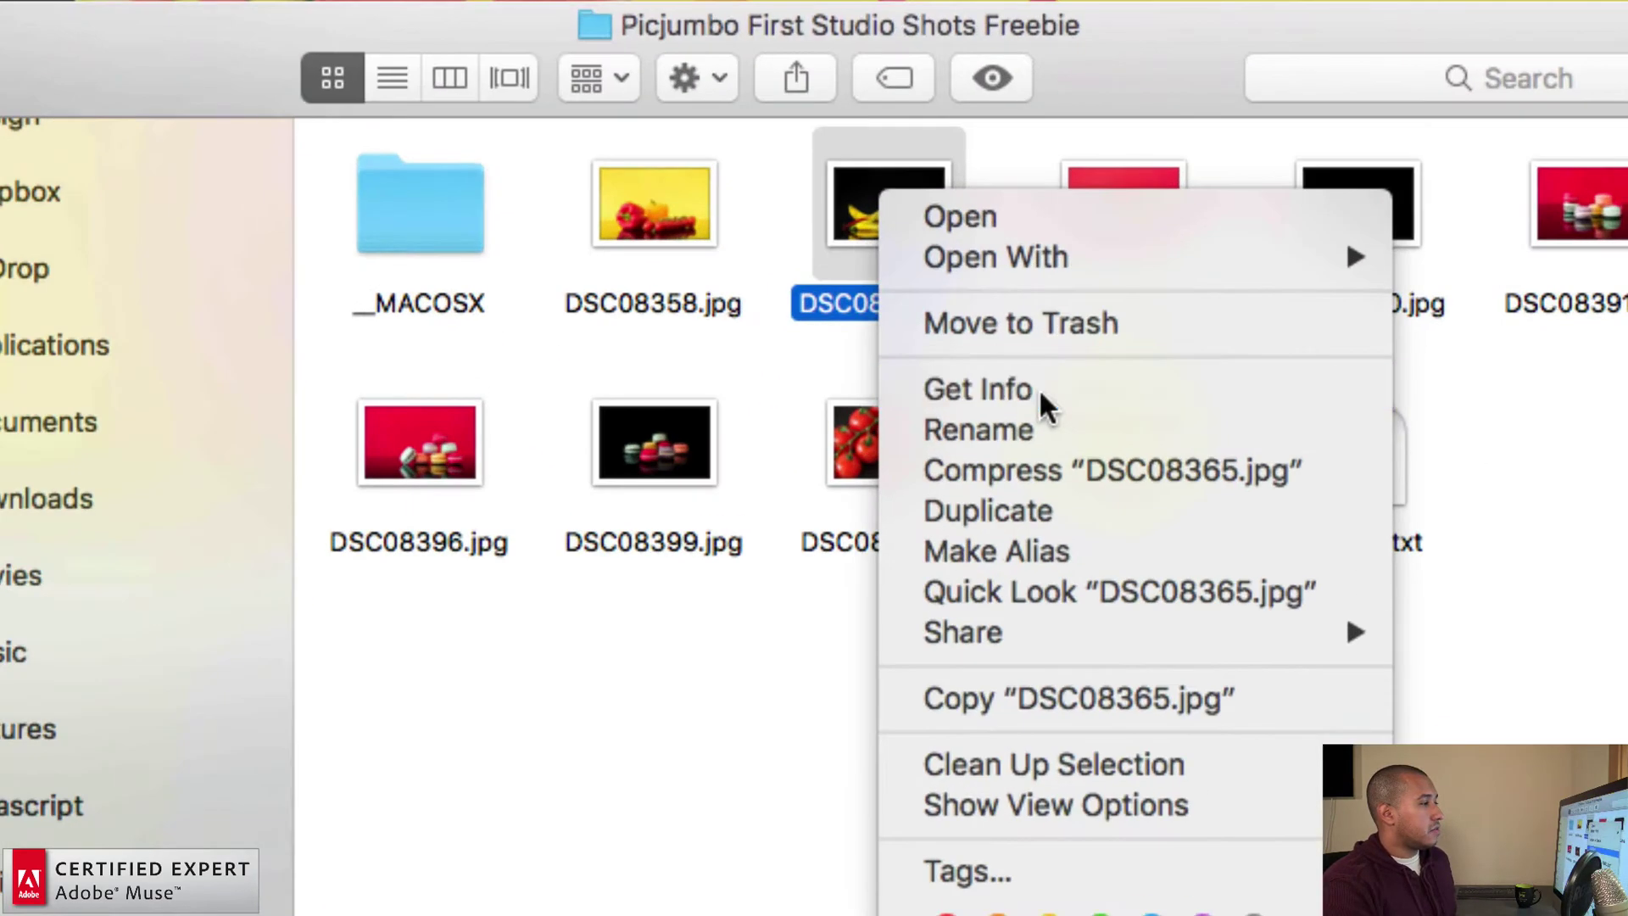
{"action": "left_click", "coordinate": [1040, 390]}
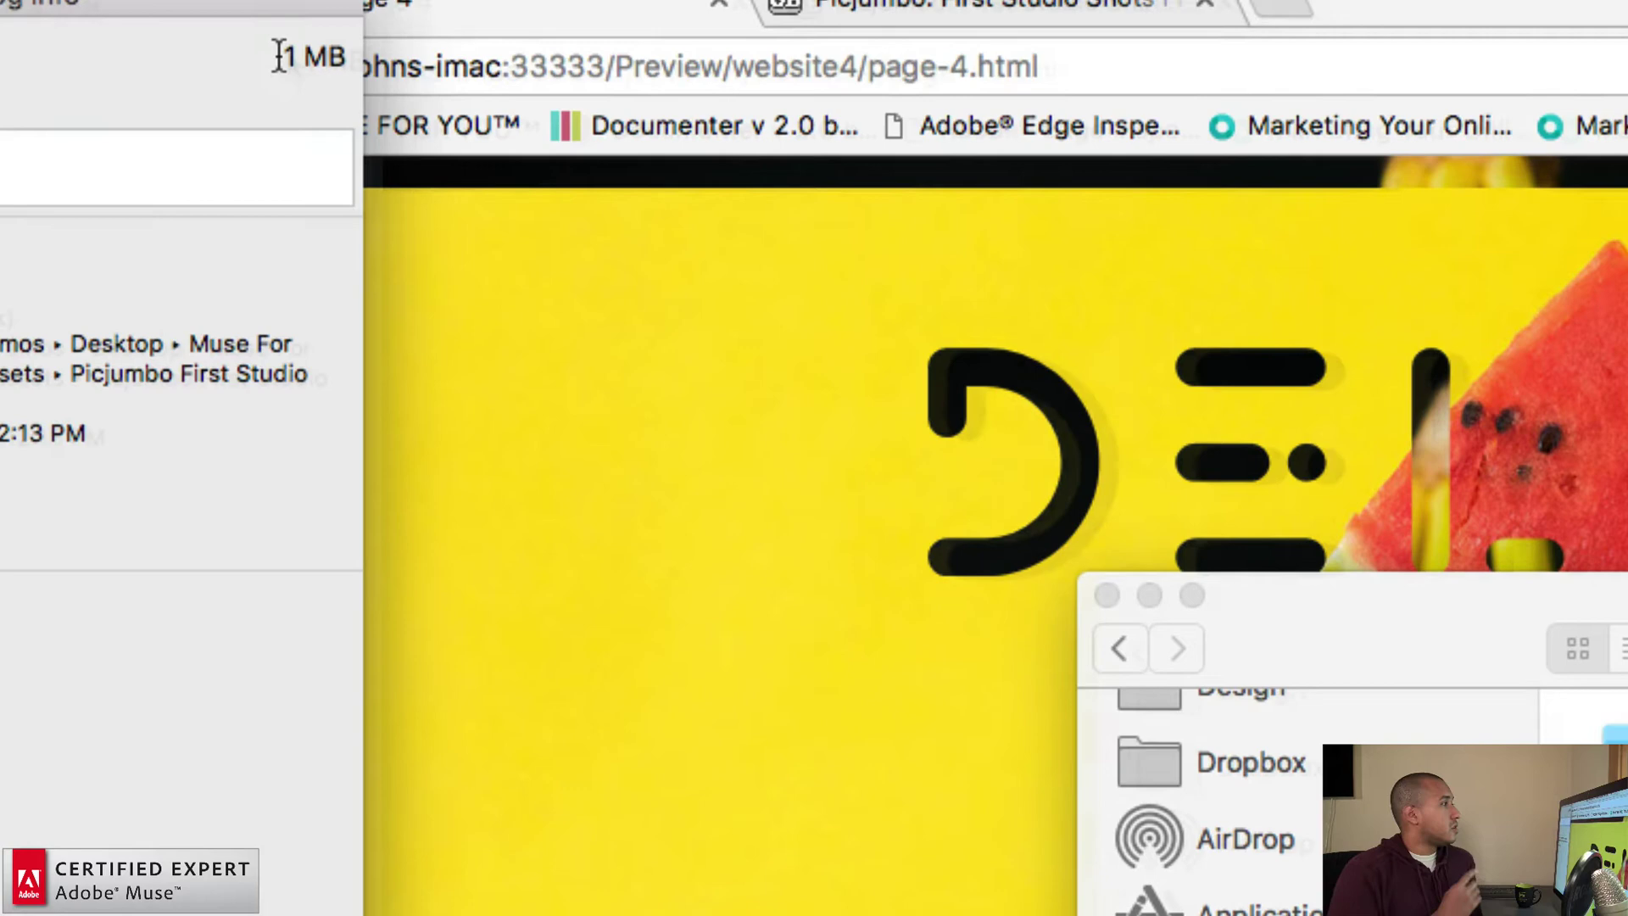
{"action": "left_click", "coordinate": [279, 56]}
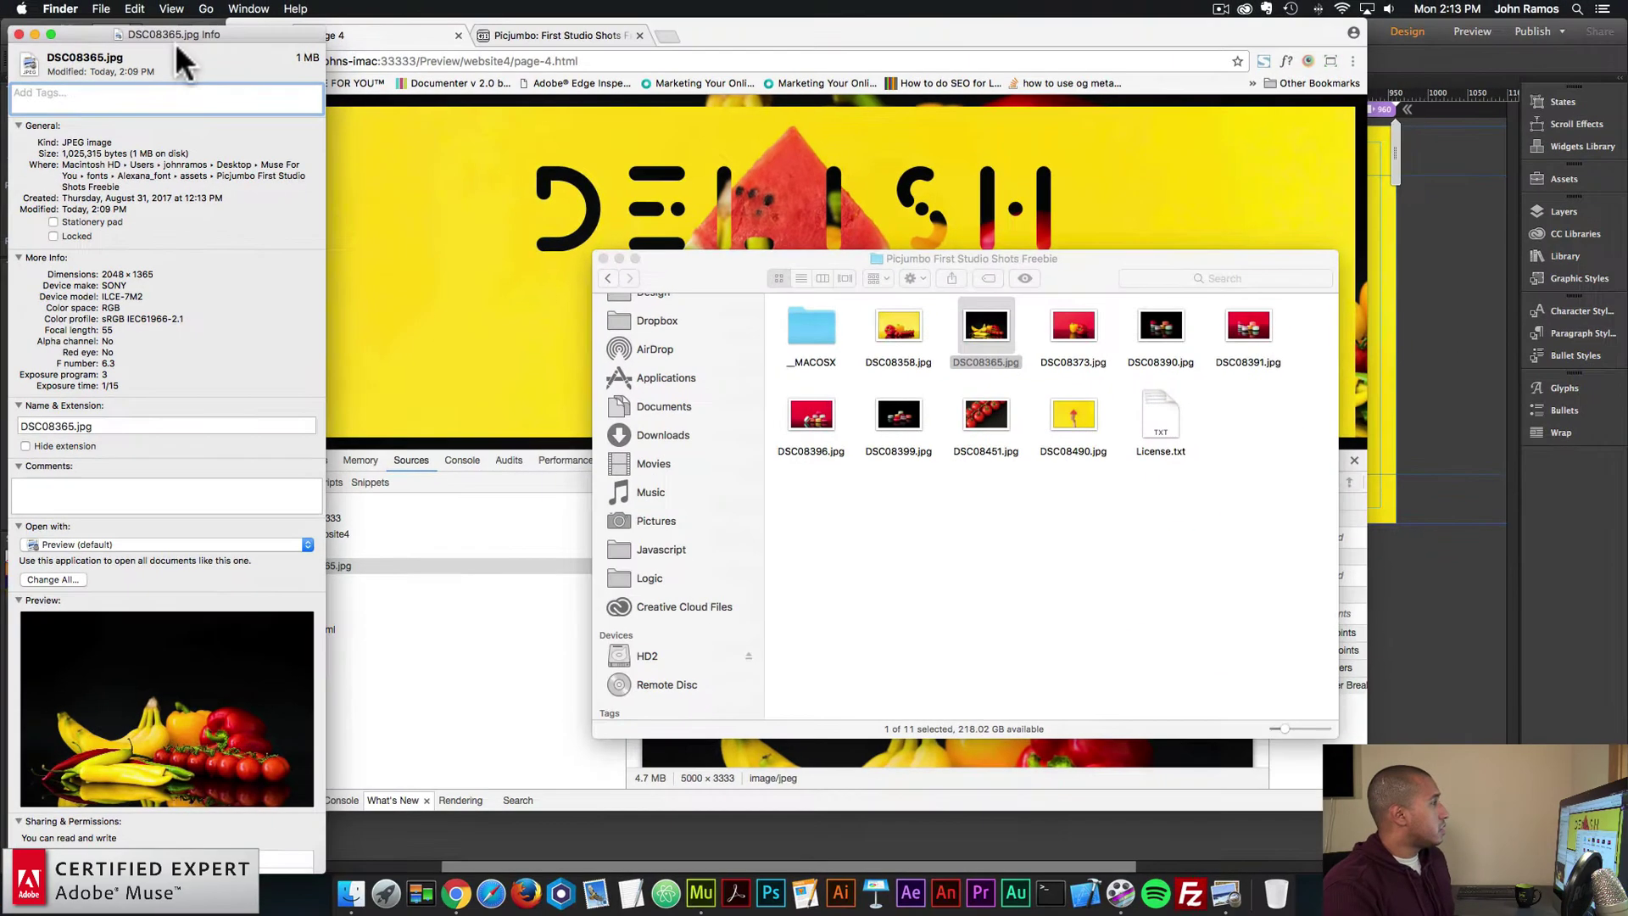
{"action": "left_click", "coordinate": [19, 34]}
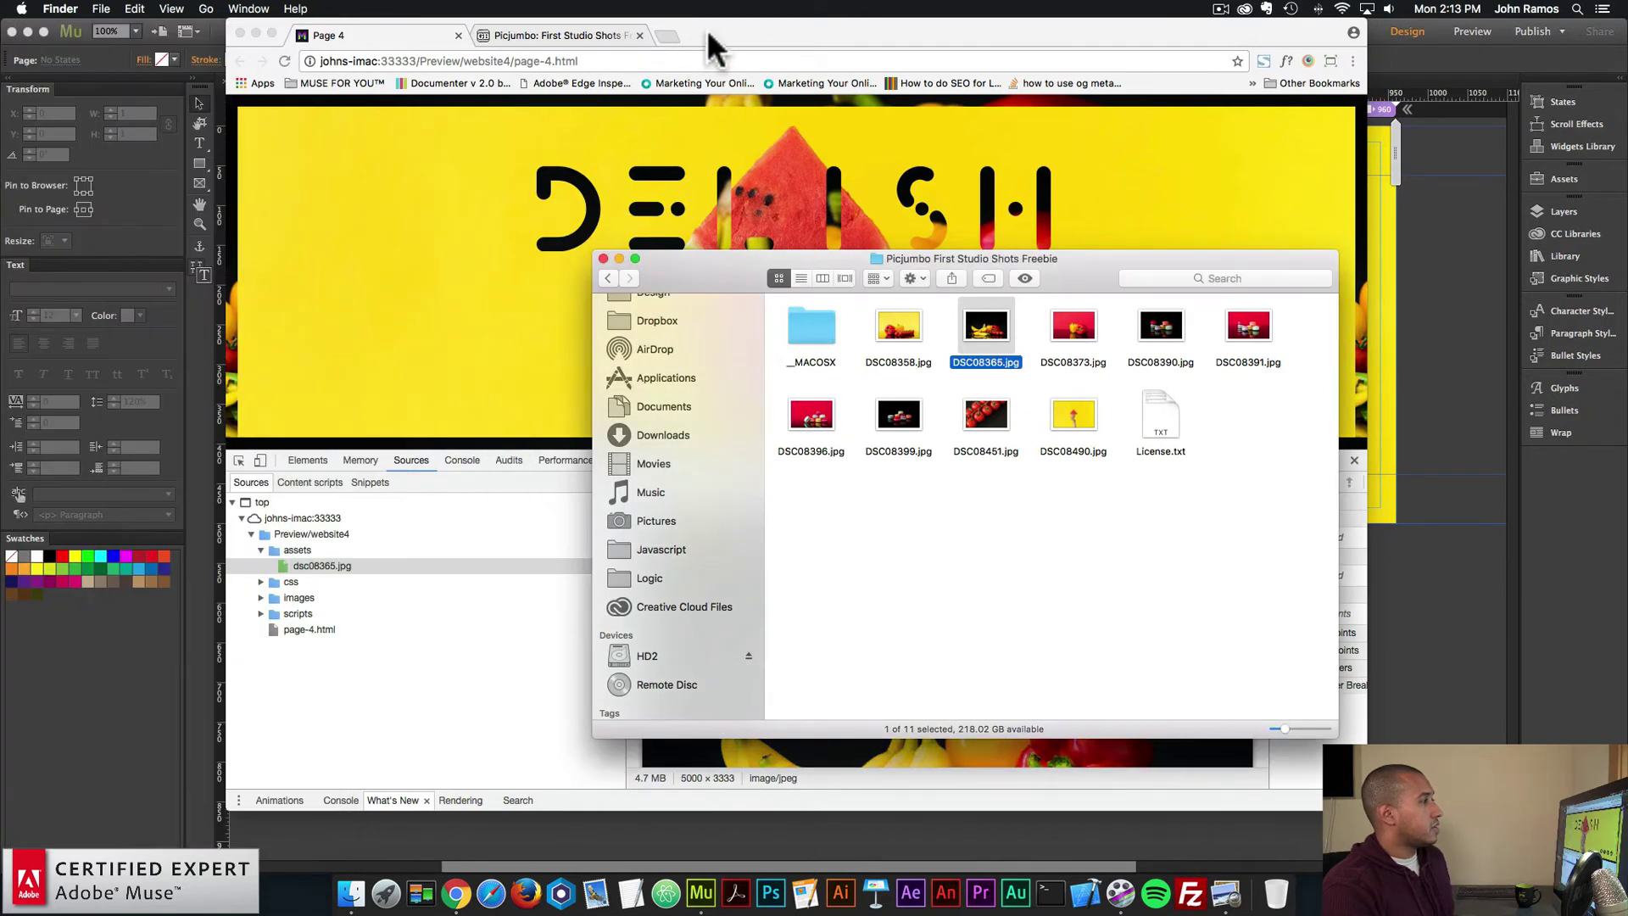
- Switch to Chrome and open compressjpg.com in a new tab
{"action": "left_click", "coordinate": [706, 30]}
{"action": "left_click", "coordinate": [664, 34]}
{"action": "type", "text": "c"}
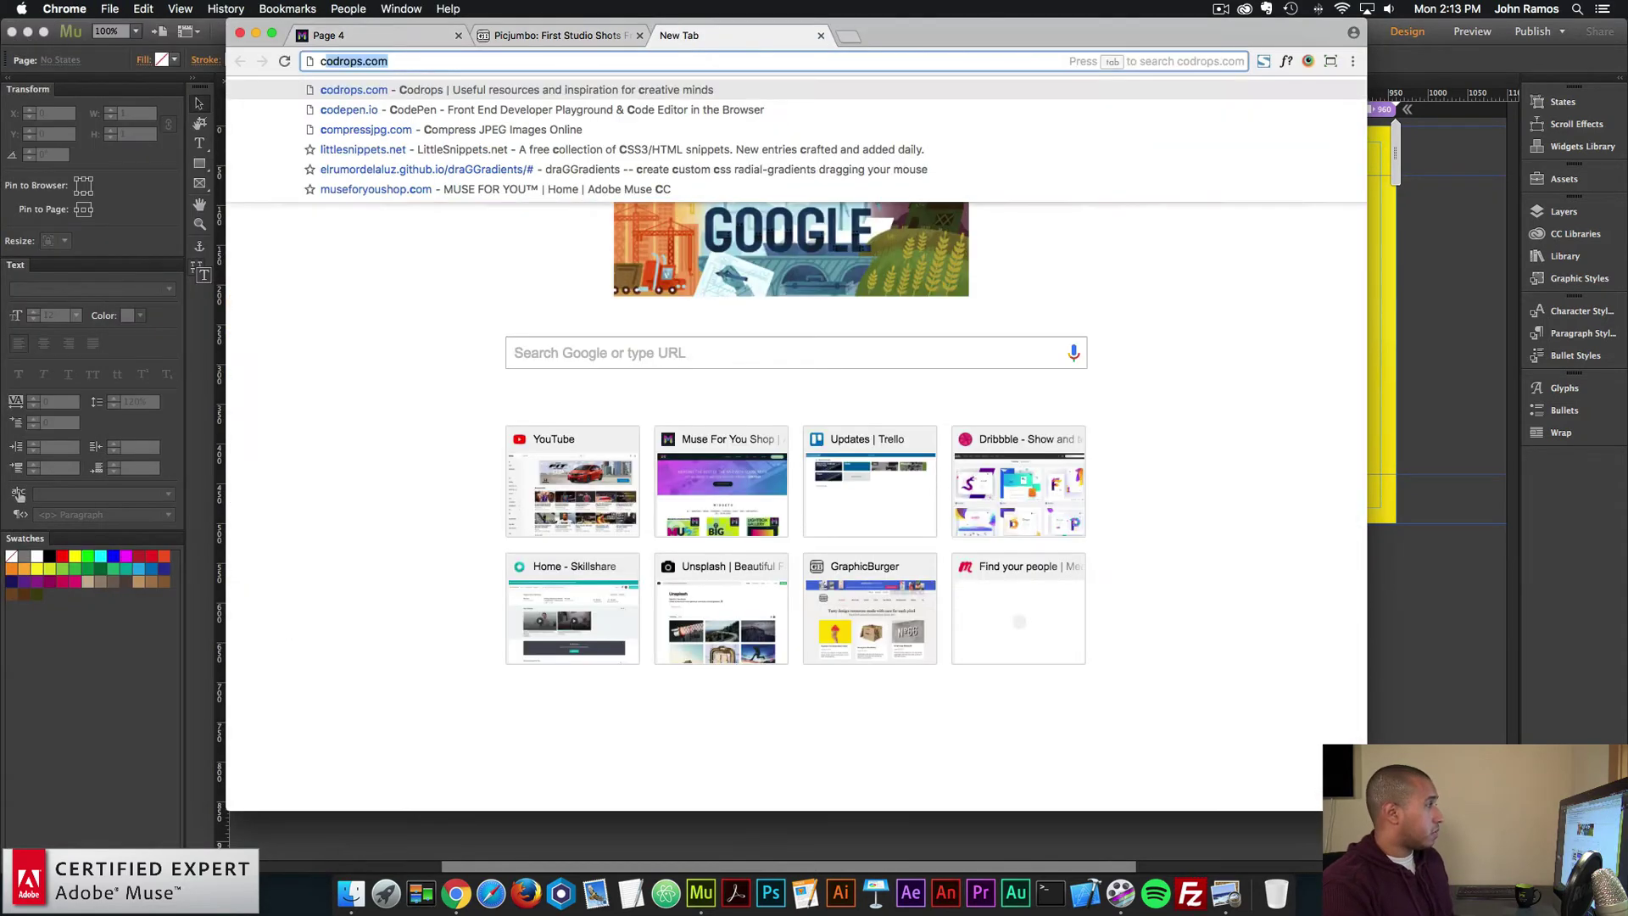
{"action": "type", "text": "ompressjpg."}
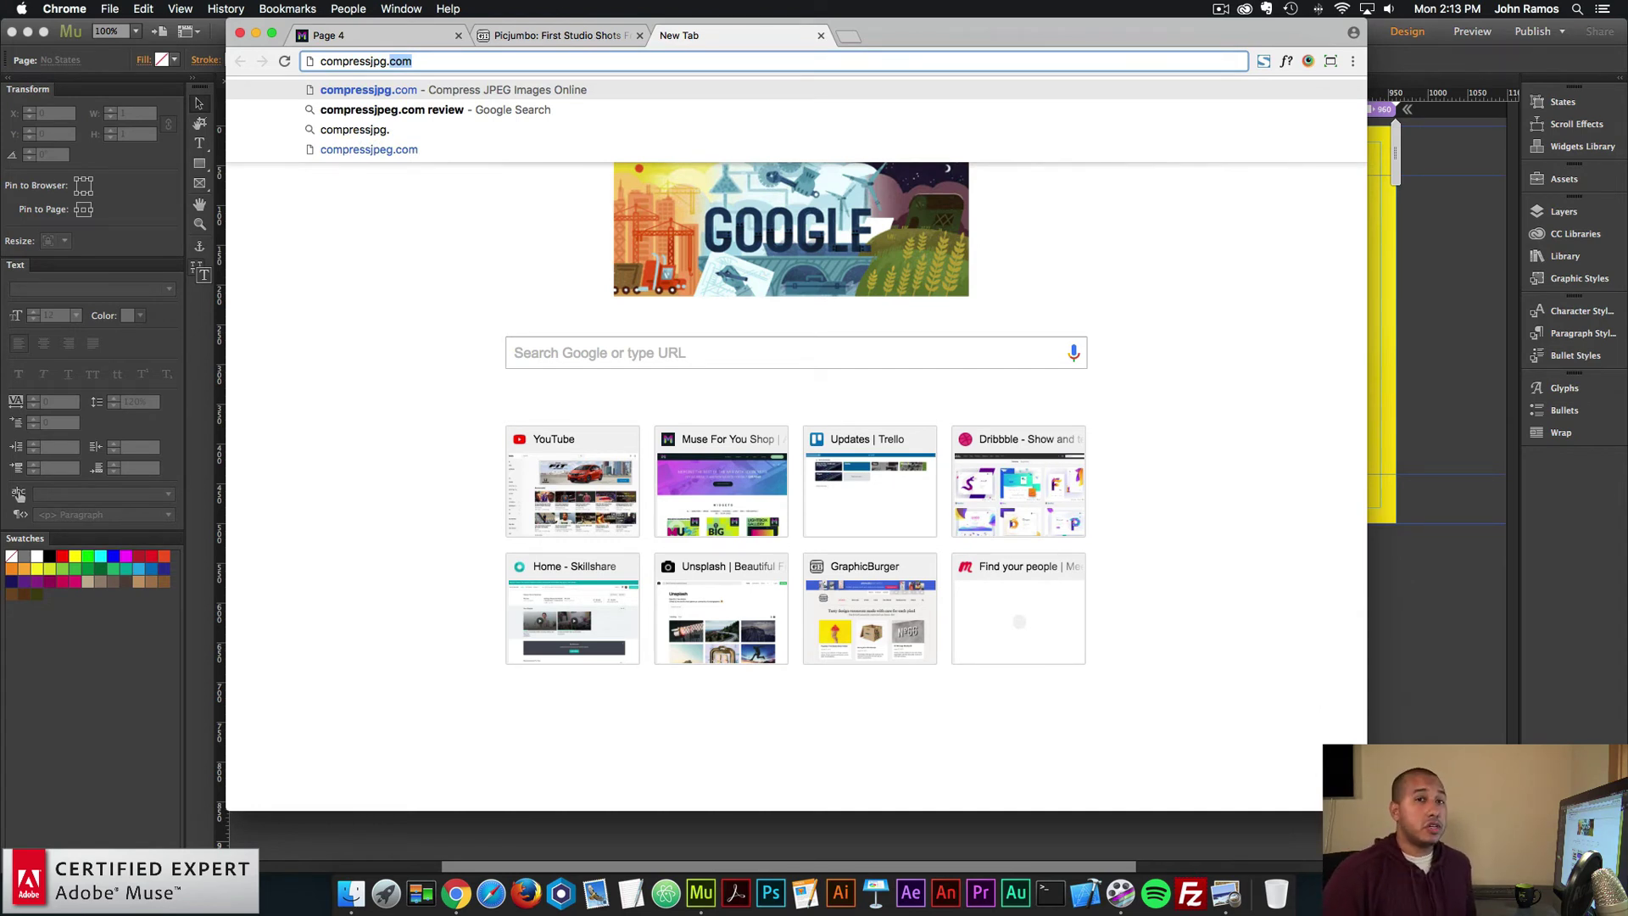
{"action": "key", "text": "Down"}
{"action": "key", "text": "Down"}
{"action": "key", "text": "Down"}
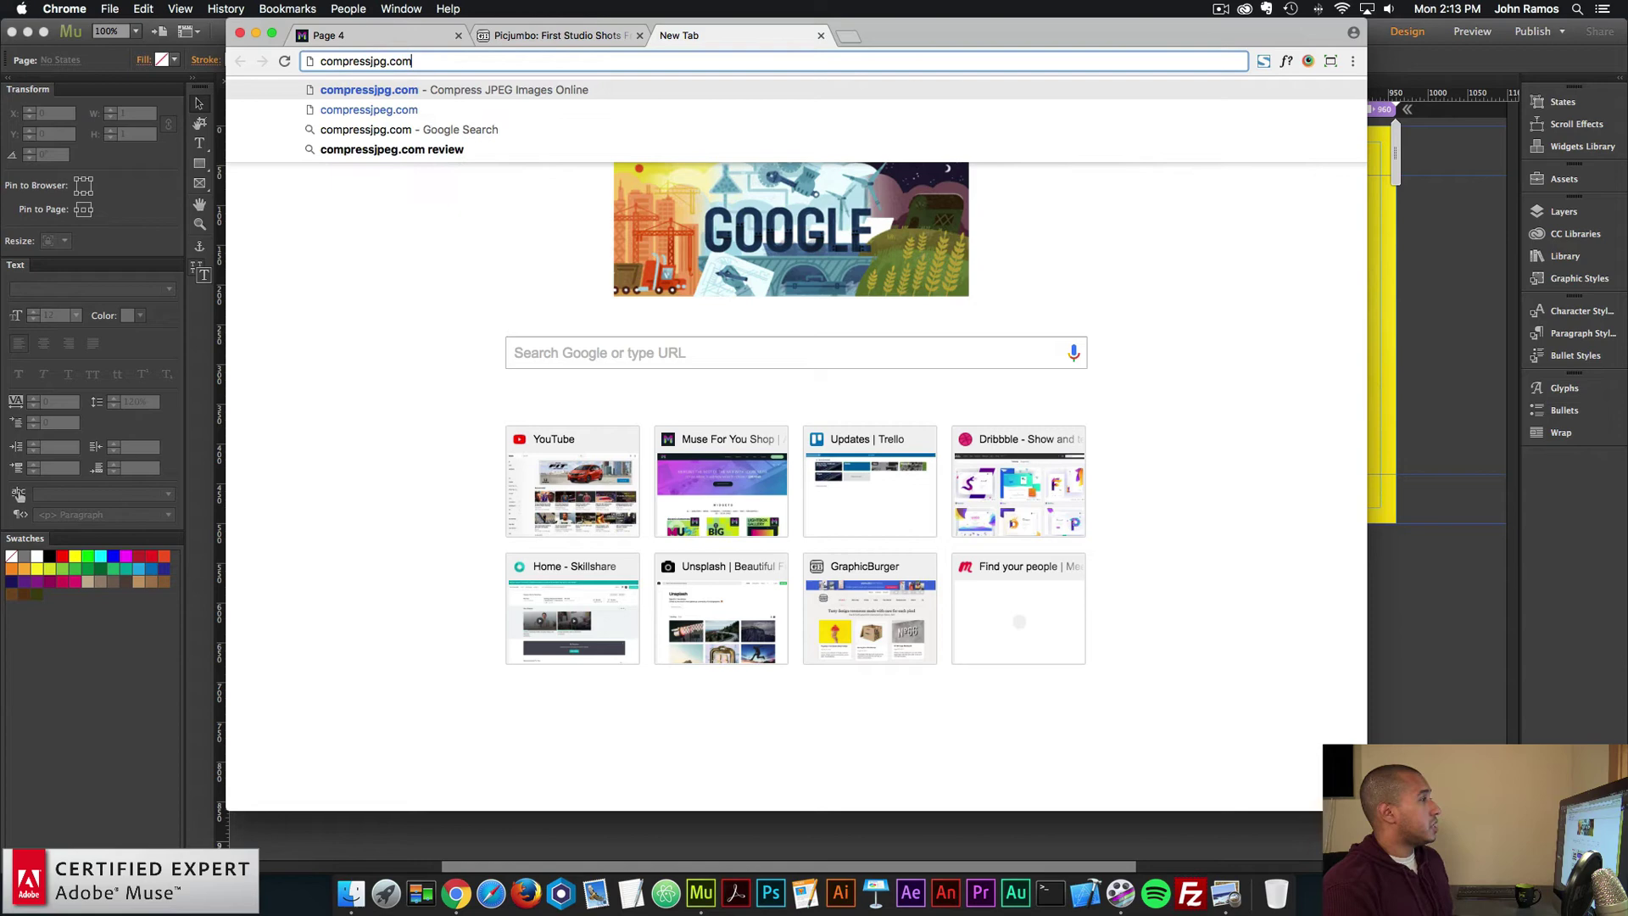
{"action": "key", "text": "Return"}
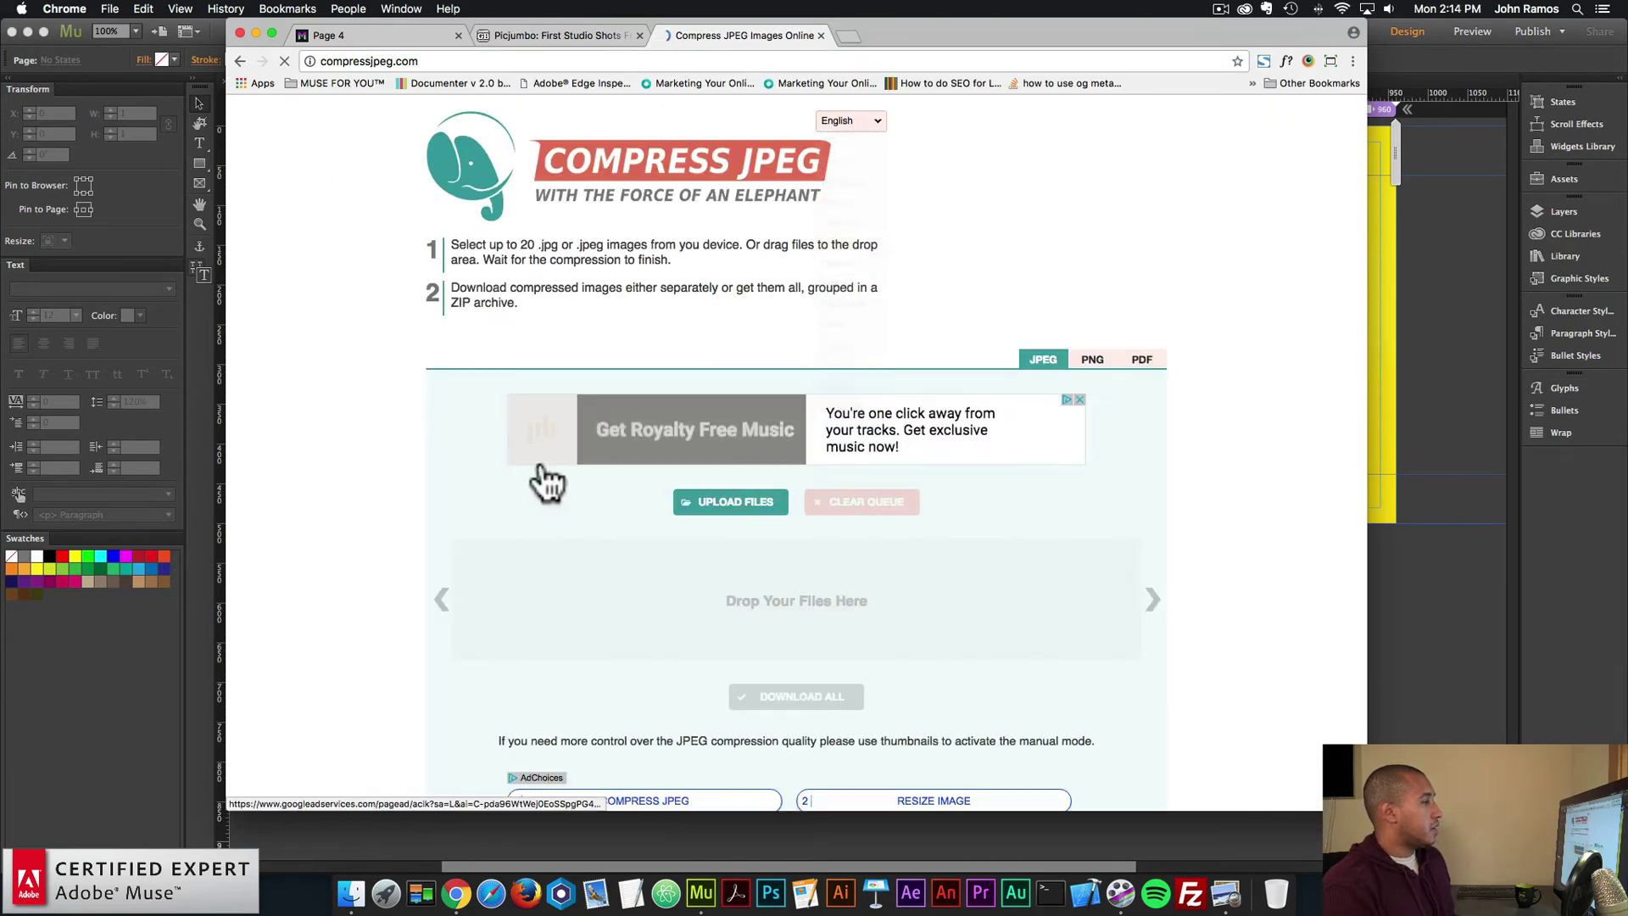
- Upload DSC08365.jpg from the Picjumbo folder to the JPEG compression site and download the compressed copy
{"action": "left_click", "coordinate": [351, 892]}
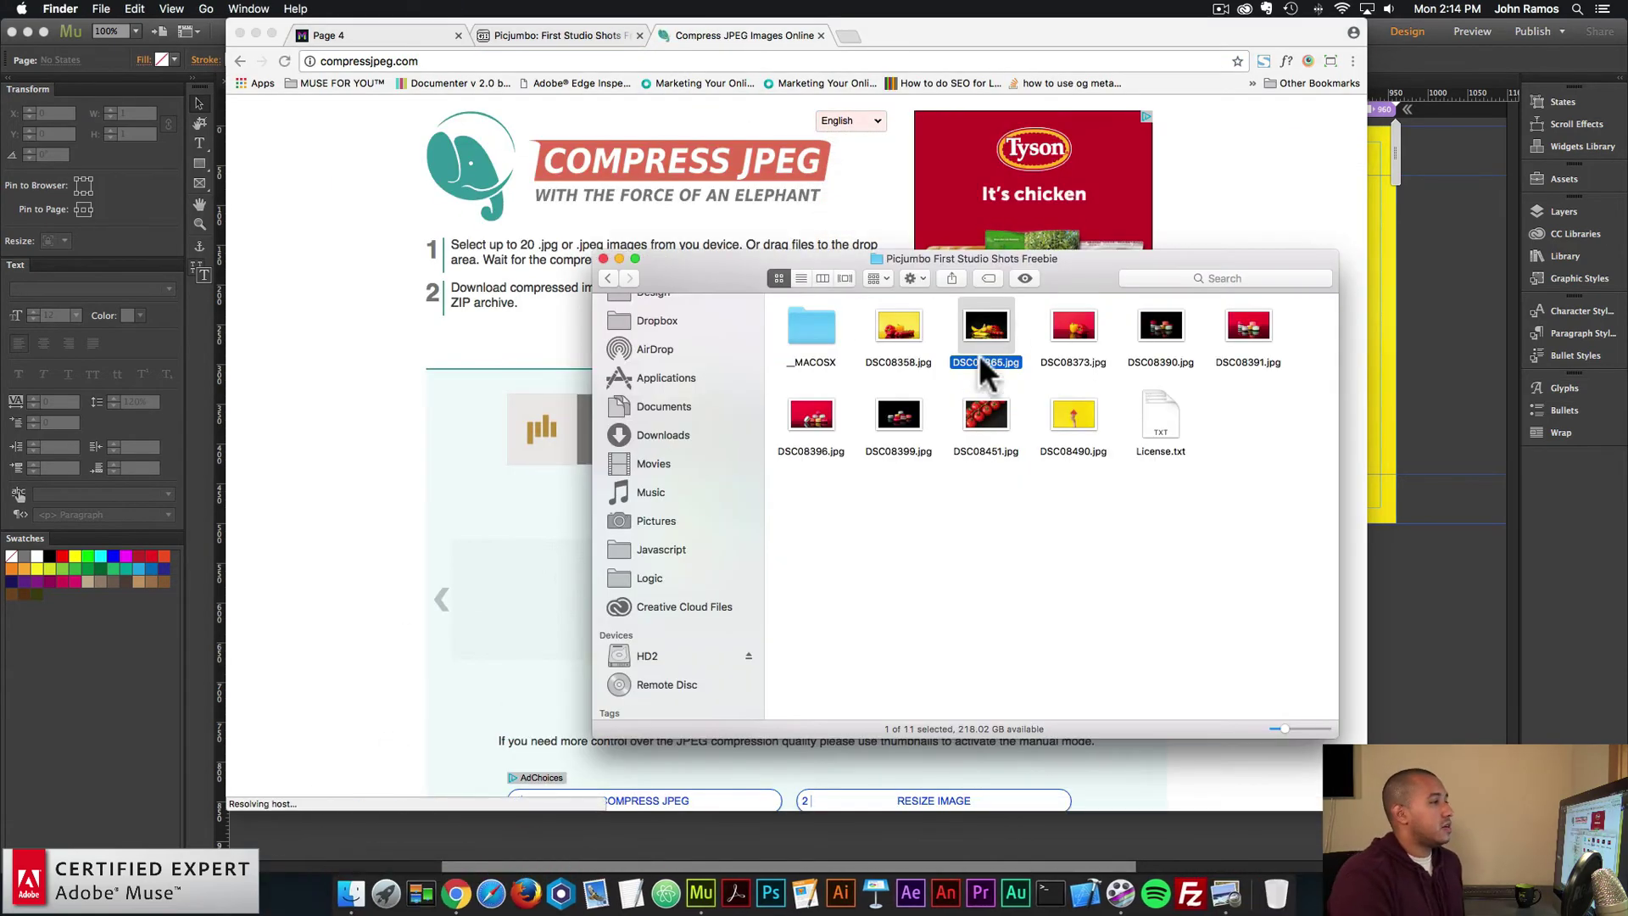
{"action": "left_click_drag", "start_coordinate": [928, 280], "coordinate": [1057, 312]}
{"action": "left_click_drag", "start_coordinate": [1117, 369], "coordinate": [566, 593]}
{"action": "left_click", "coordinate": [531, 597]}
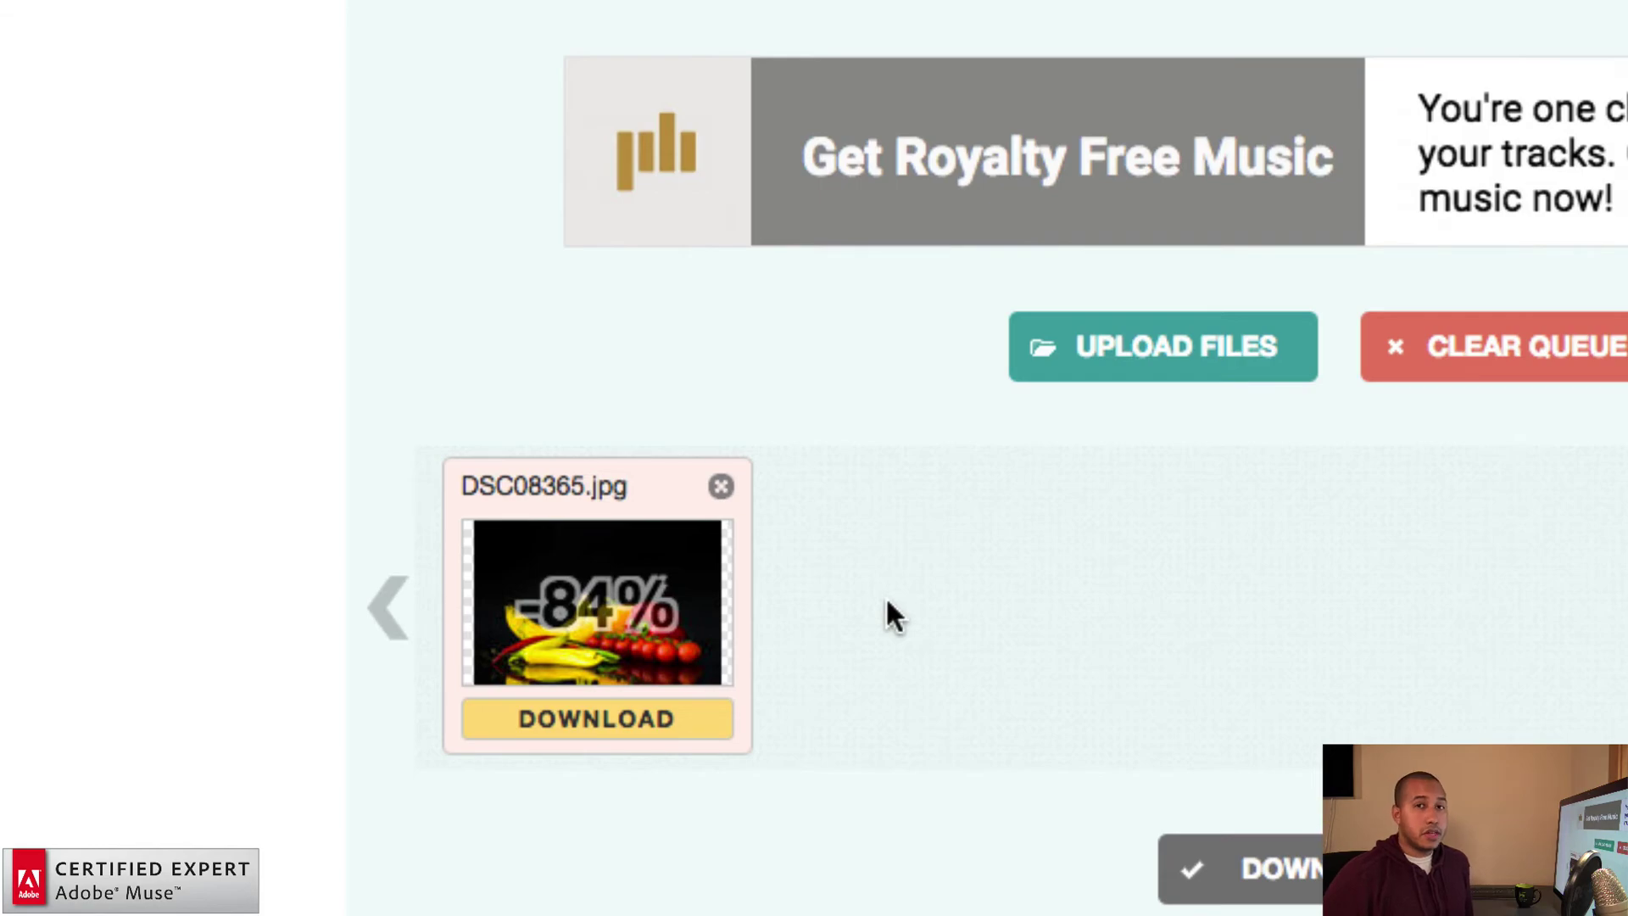
{"action": "left_click", "coordinate": [628, 721]}
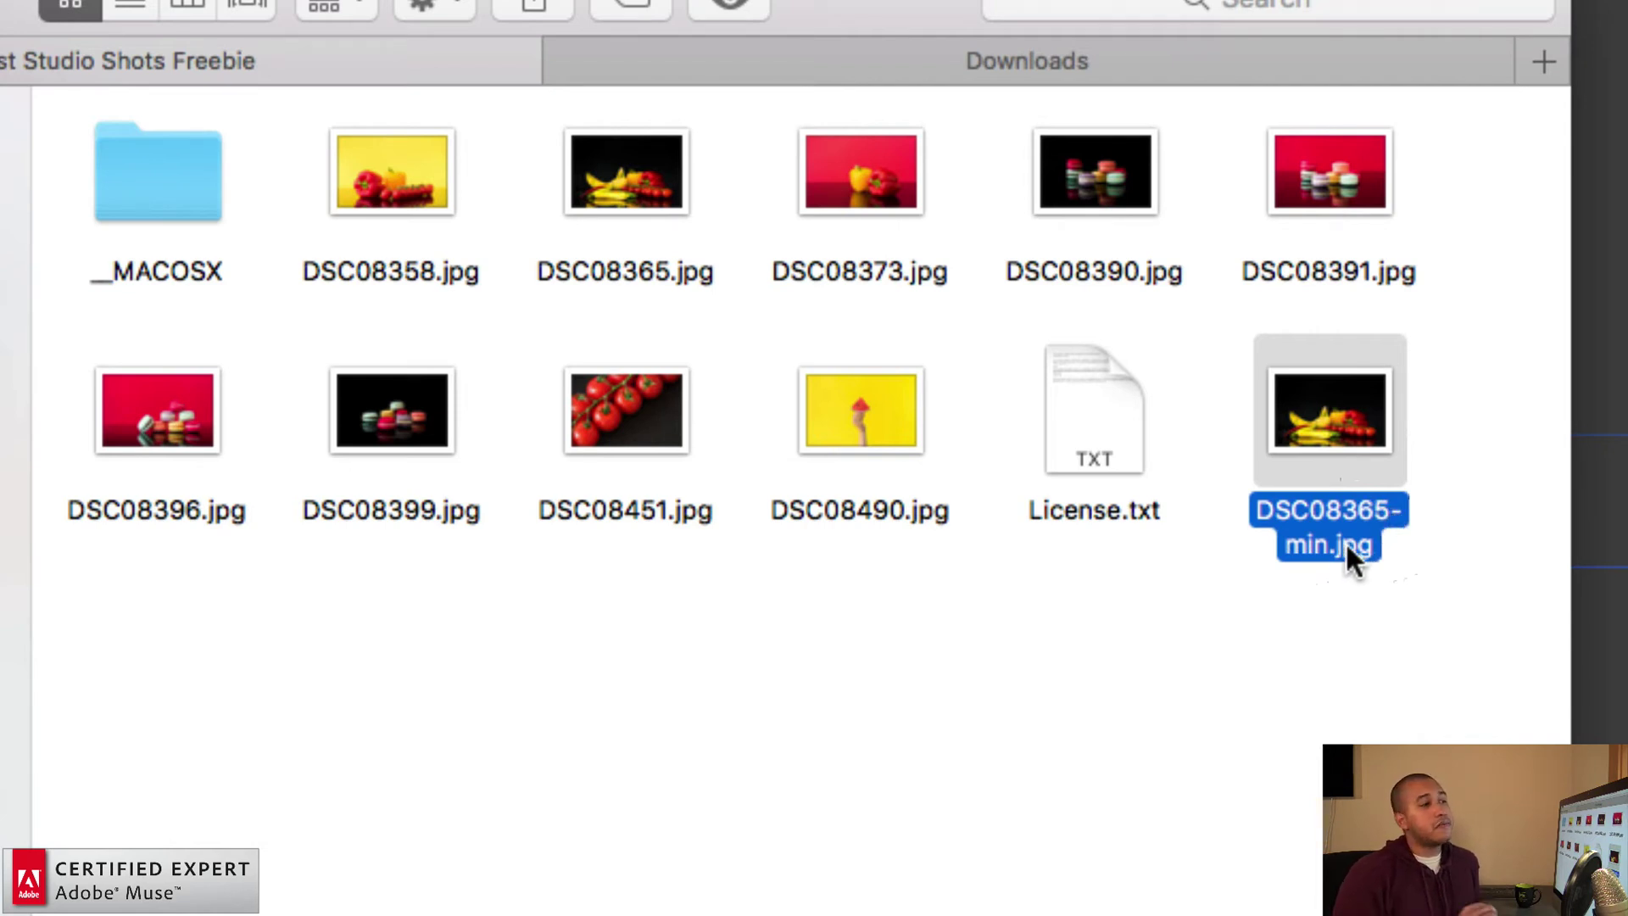
- Check the file size of DSC08365-min.jpg in its Finder info and close the info window
{"action": "left_click", "coordinate": [1298, 565]}
{"action": "left_click", "coordinate": [1324, 437]}
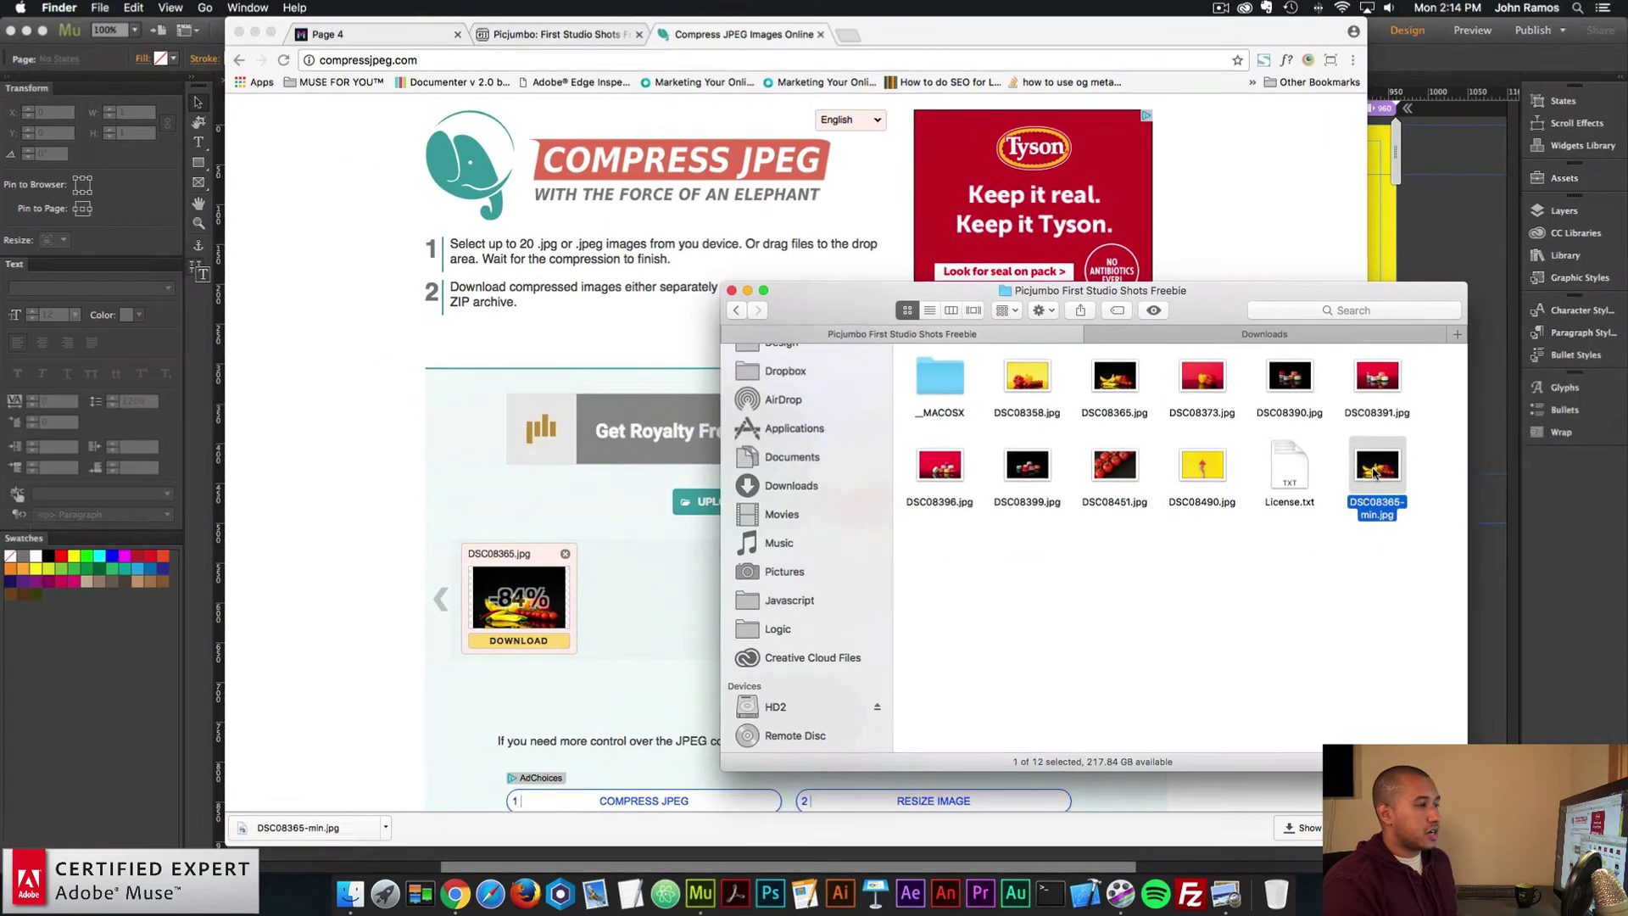
{"action": "right_click", "coordinate": [1338, 407]}
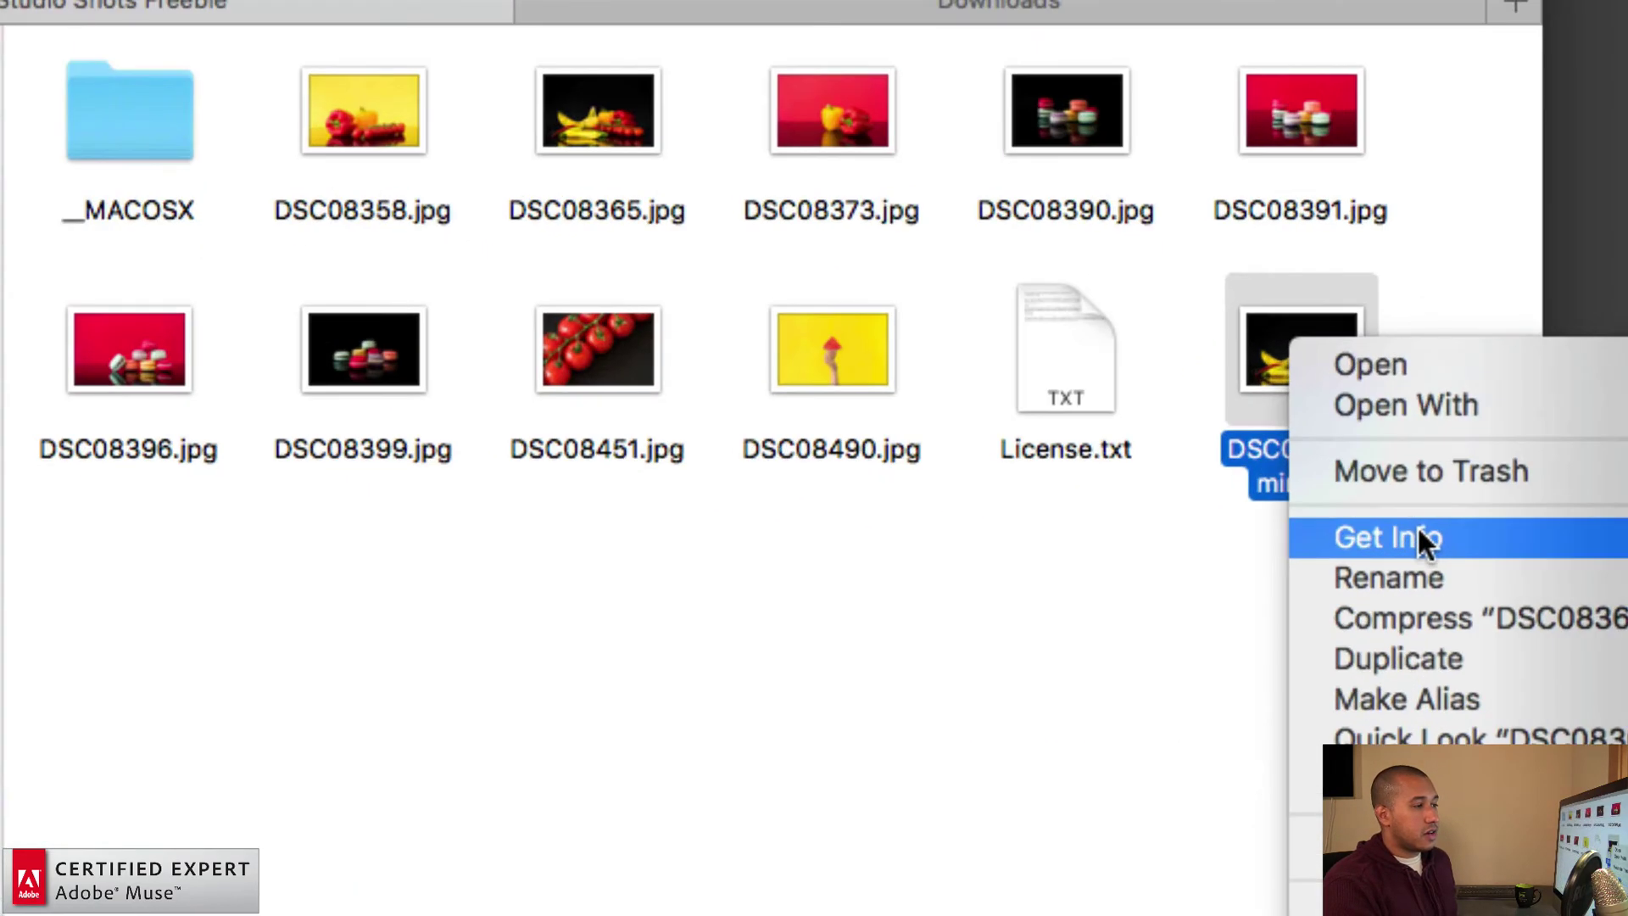
{"action": "left_click", "coordinate": [1418, 533]}
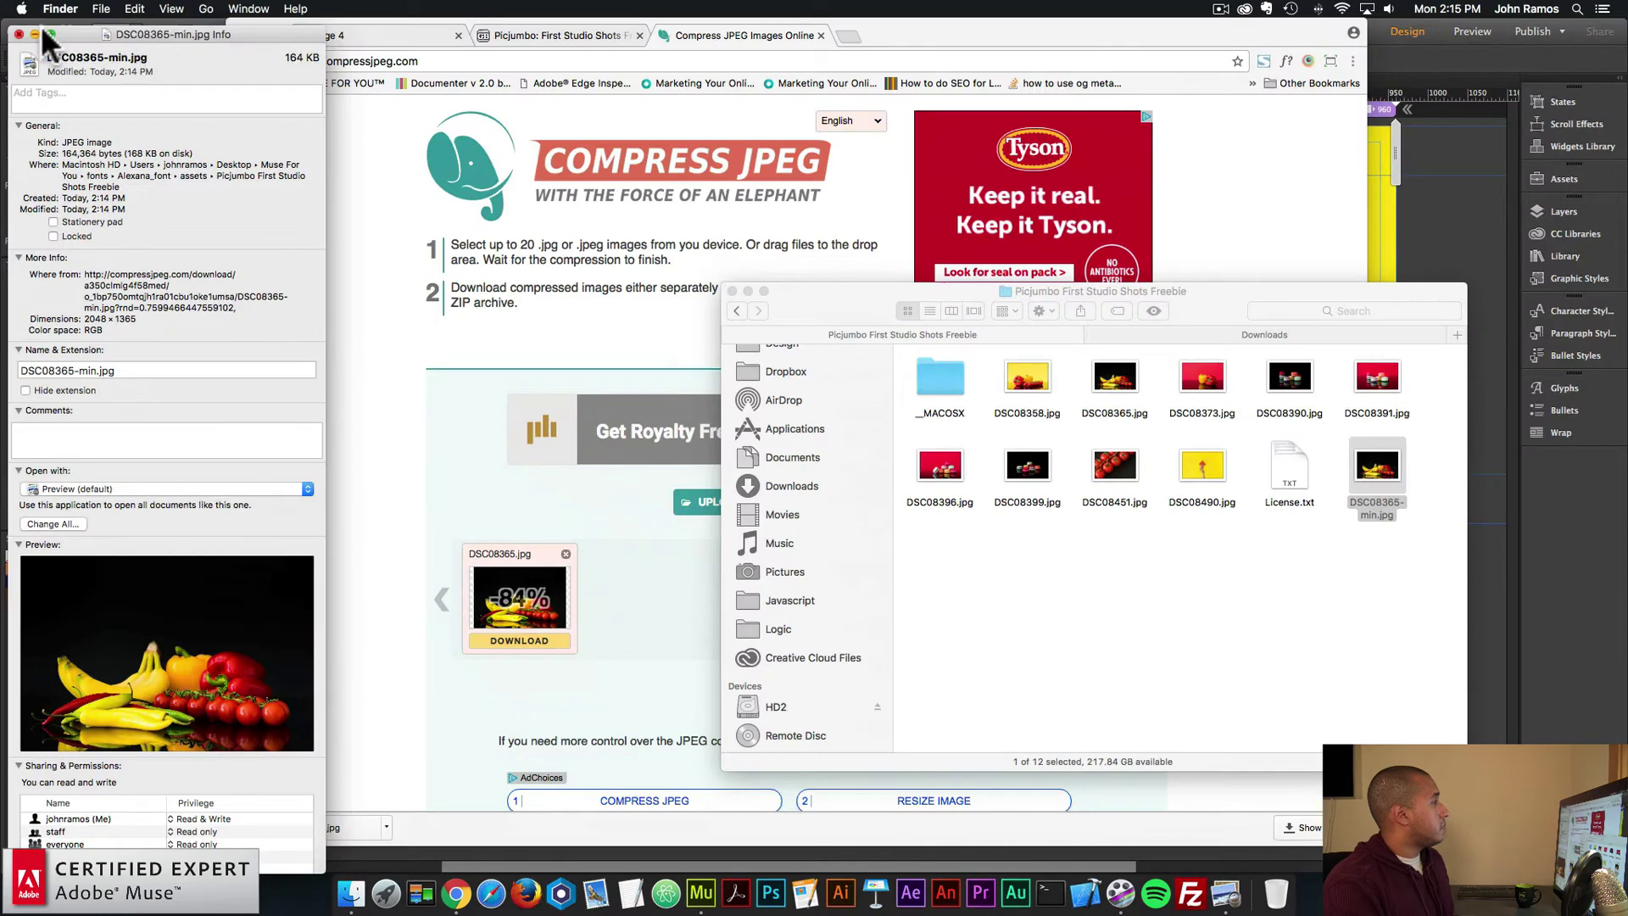
{"action": "key", "text": "super+w"}
- Switch to Adobe Muse and set the Image Text widget's image to DSC08365-min.jpg from the Picjumbo folder
{"action": "left_click", "coordinate": [167, 39]}
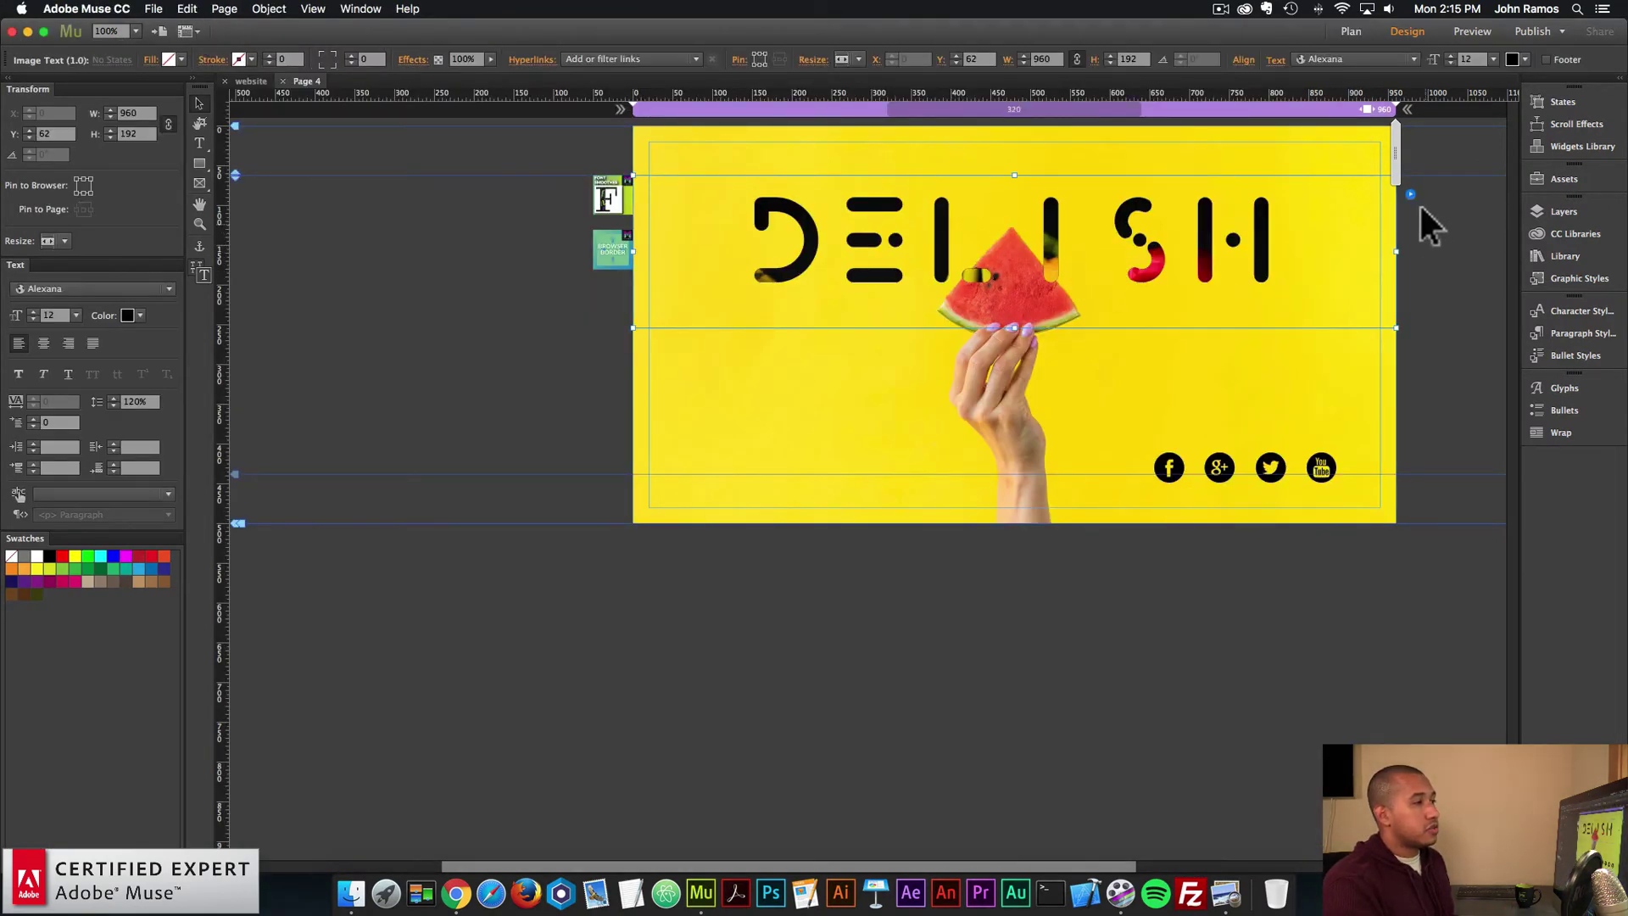
{"action": "left_click", "coordinate": [1412, 196]}
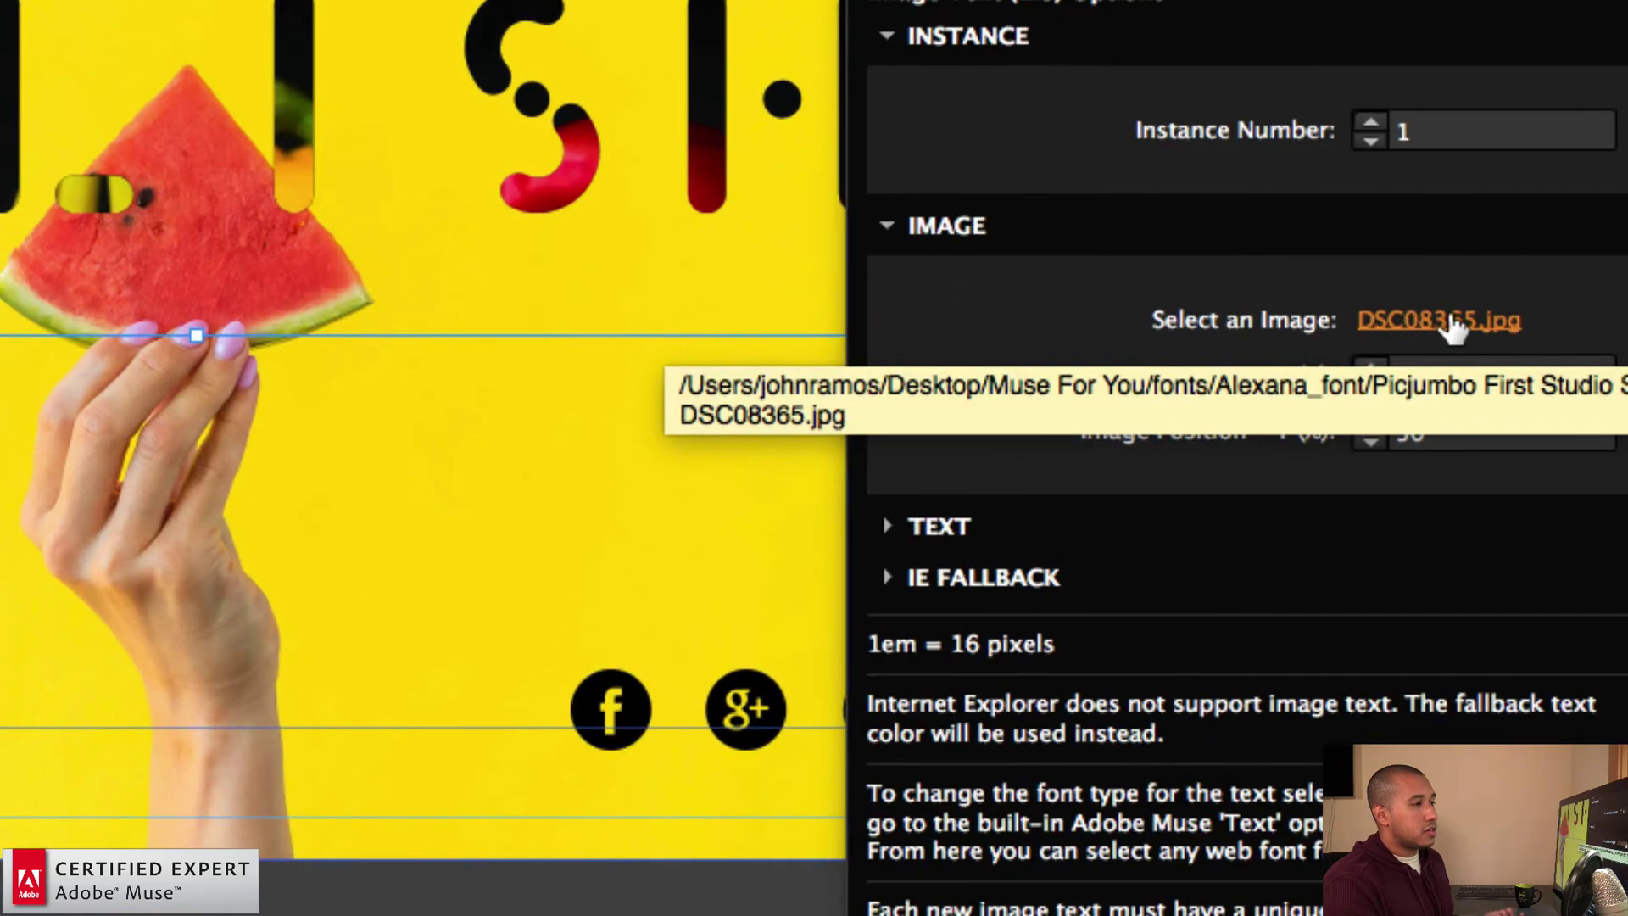
{"action": "left_click", "coordinate": [1490, 323]}
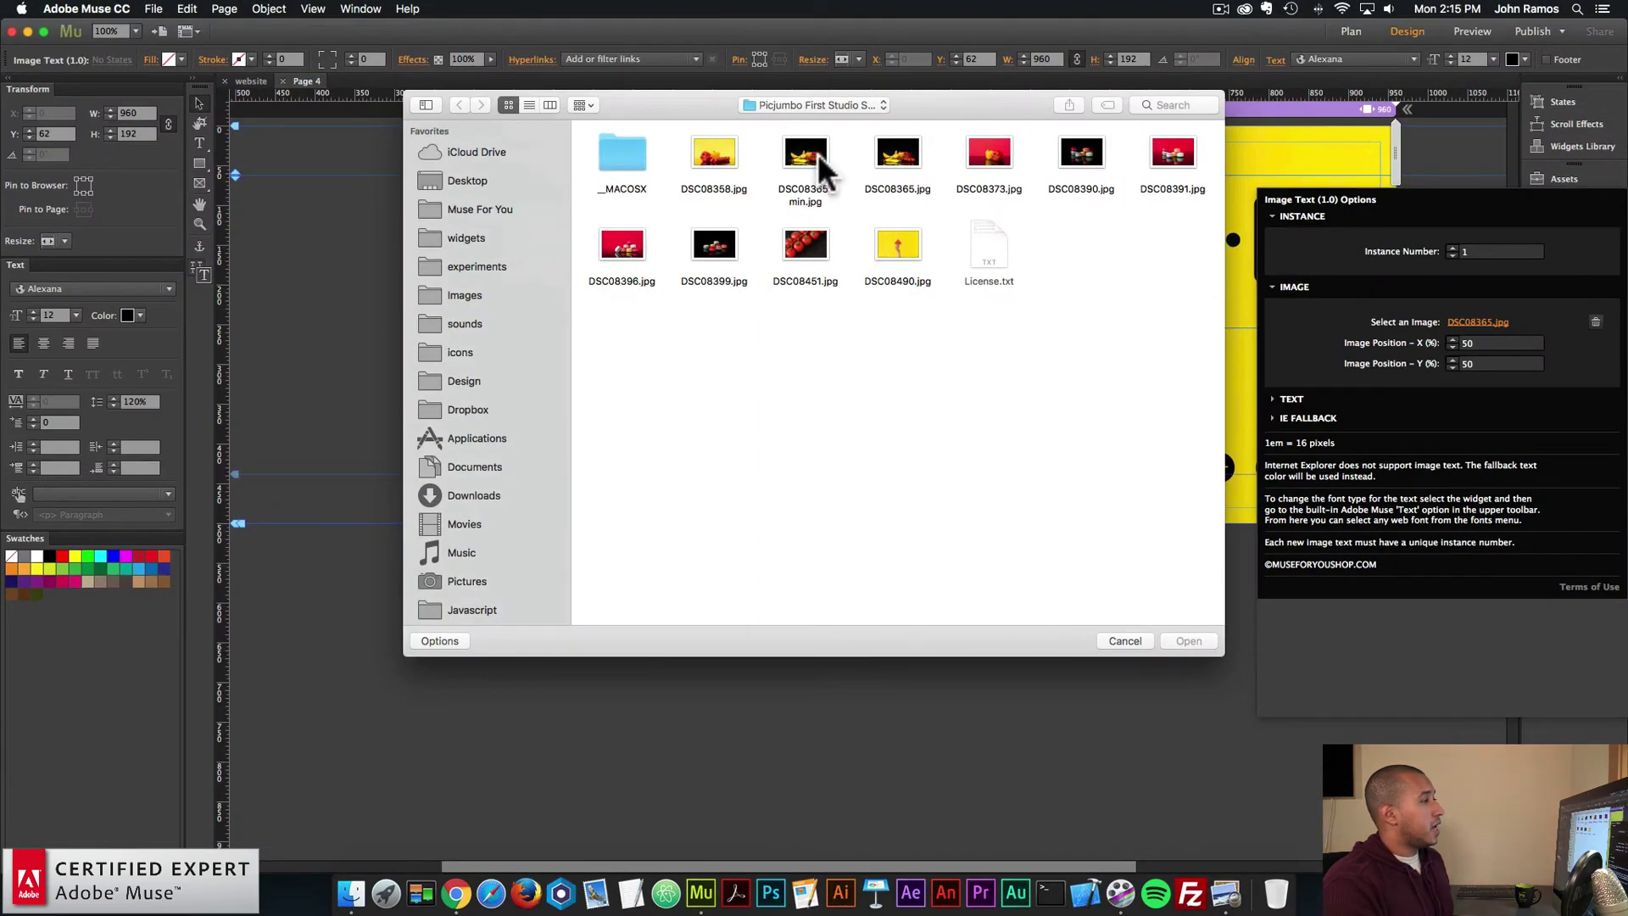
{"action": "left_click", "coordinate": [662, 110]}
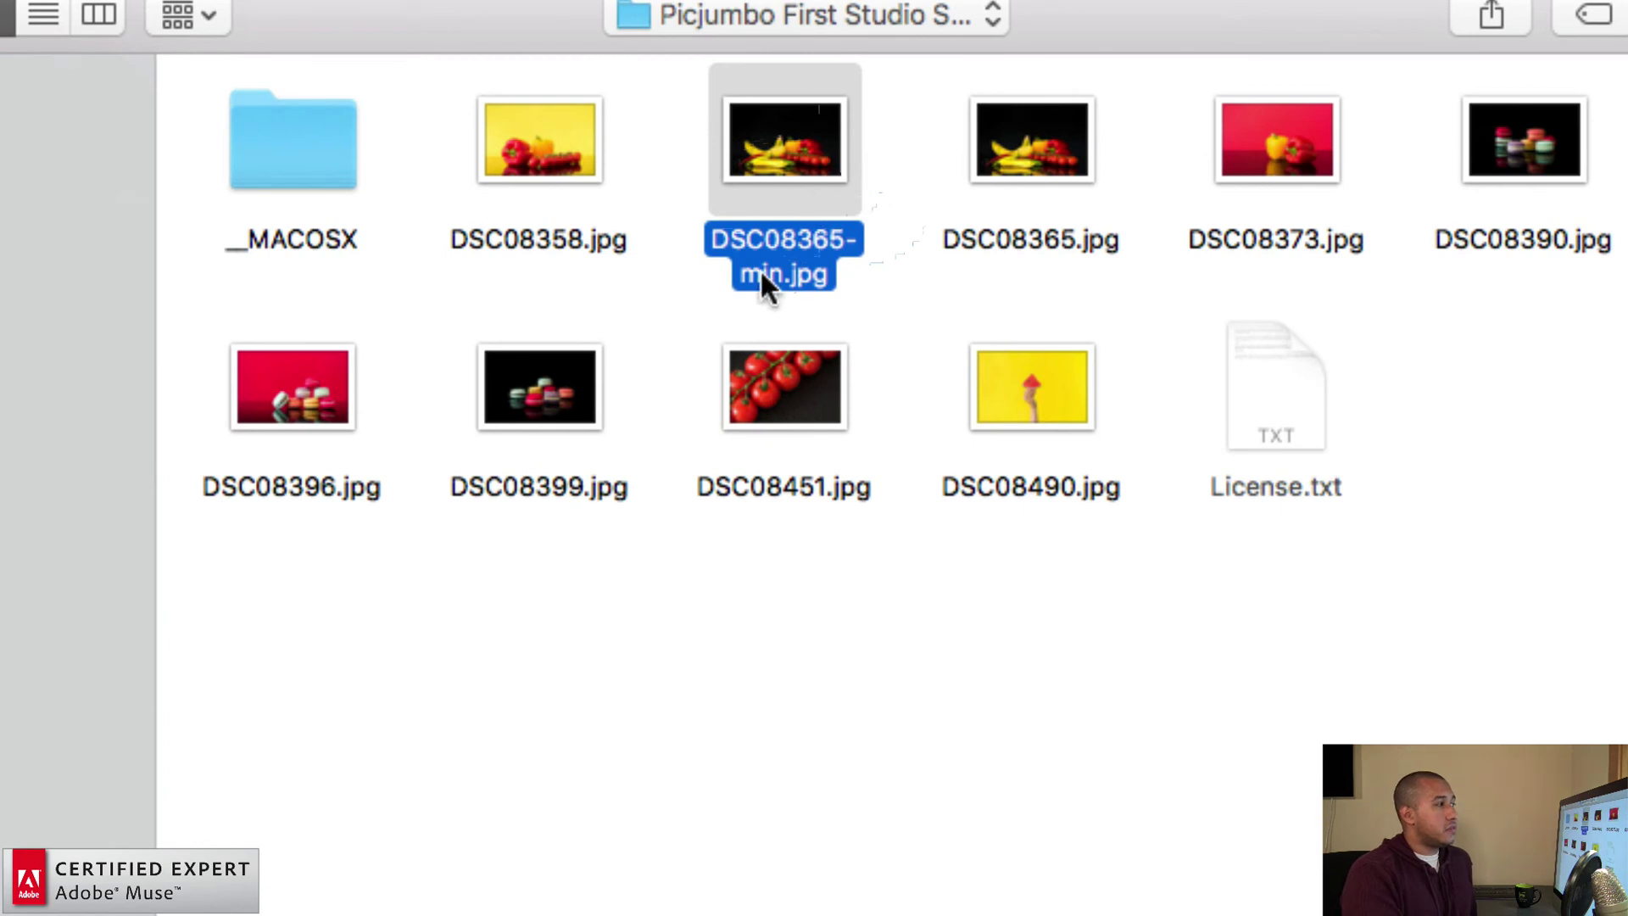
{"action": "double_click", "coordinate": [776, 138]}
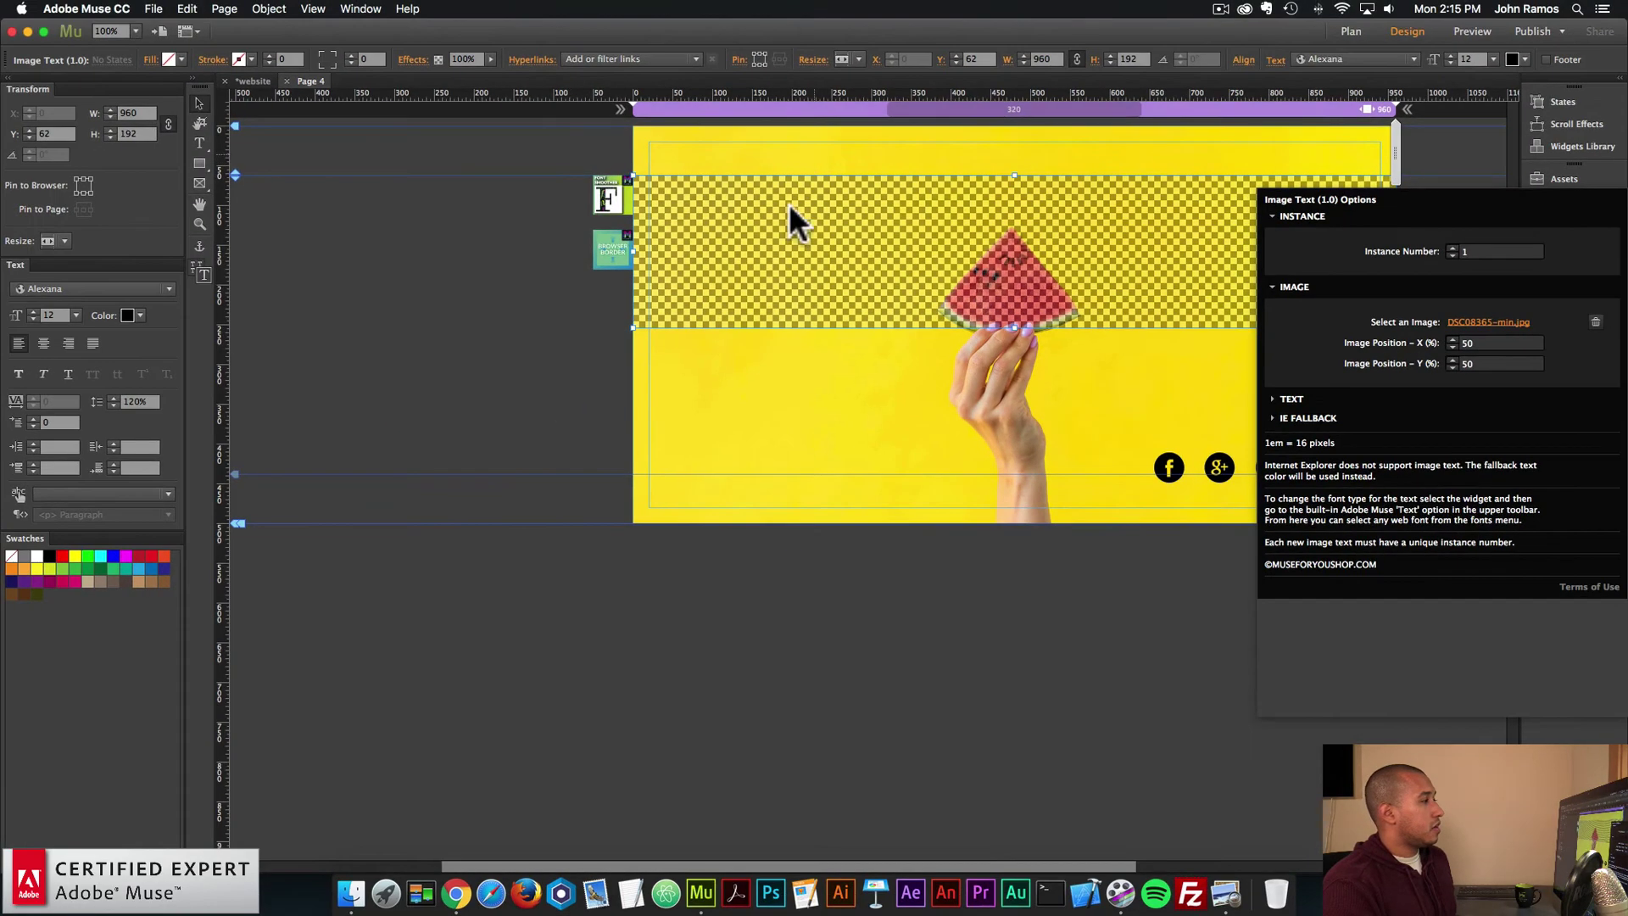
- Set the image of the Browser Border widget beside the page to DSC08365-min.jpg
{"action": "left_click", "coordinate": [610, 253]}
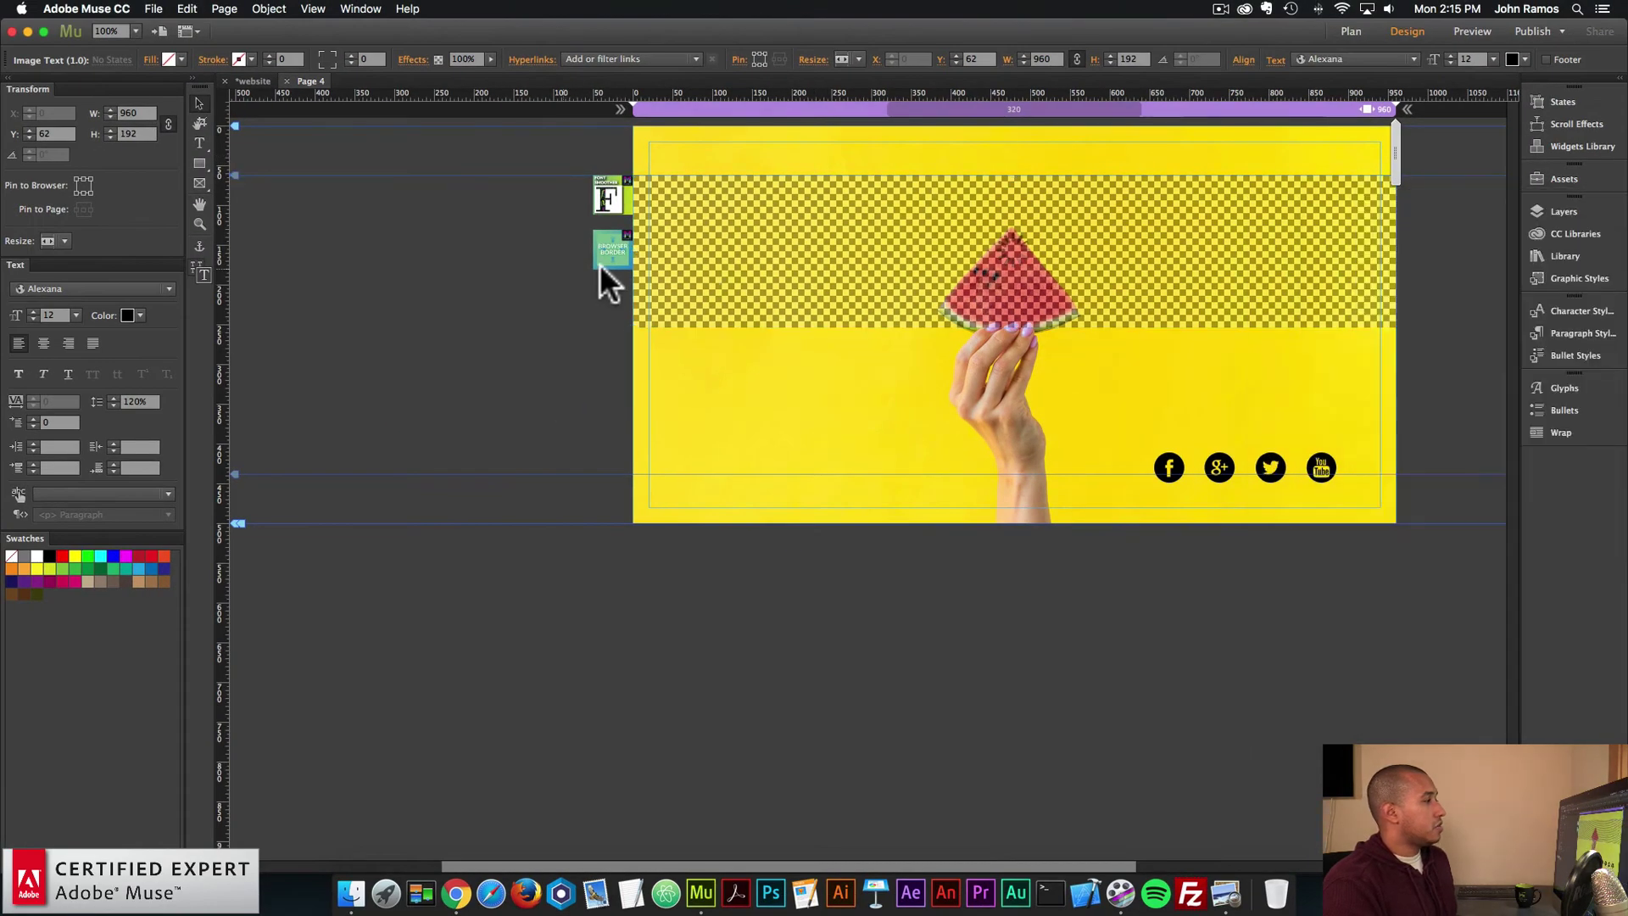
{"action": "left_click", "coordinate": [647, 228]}
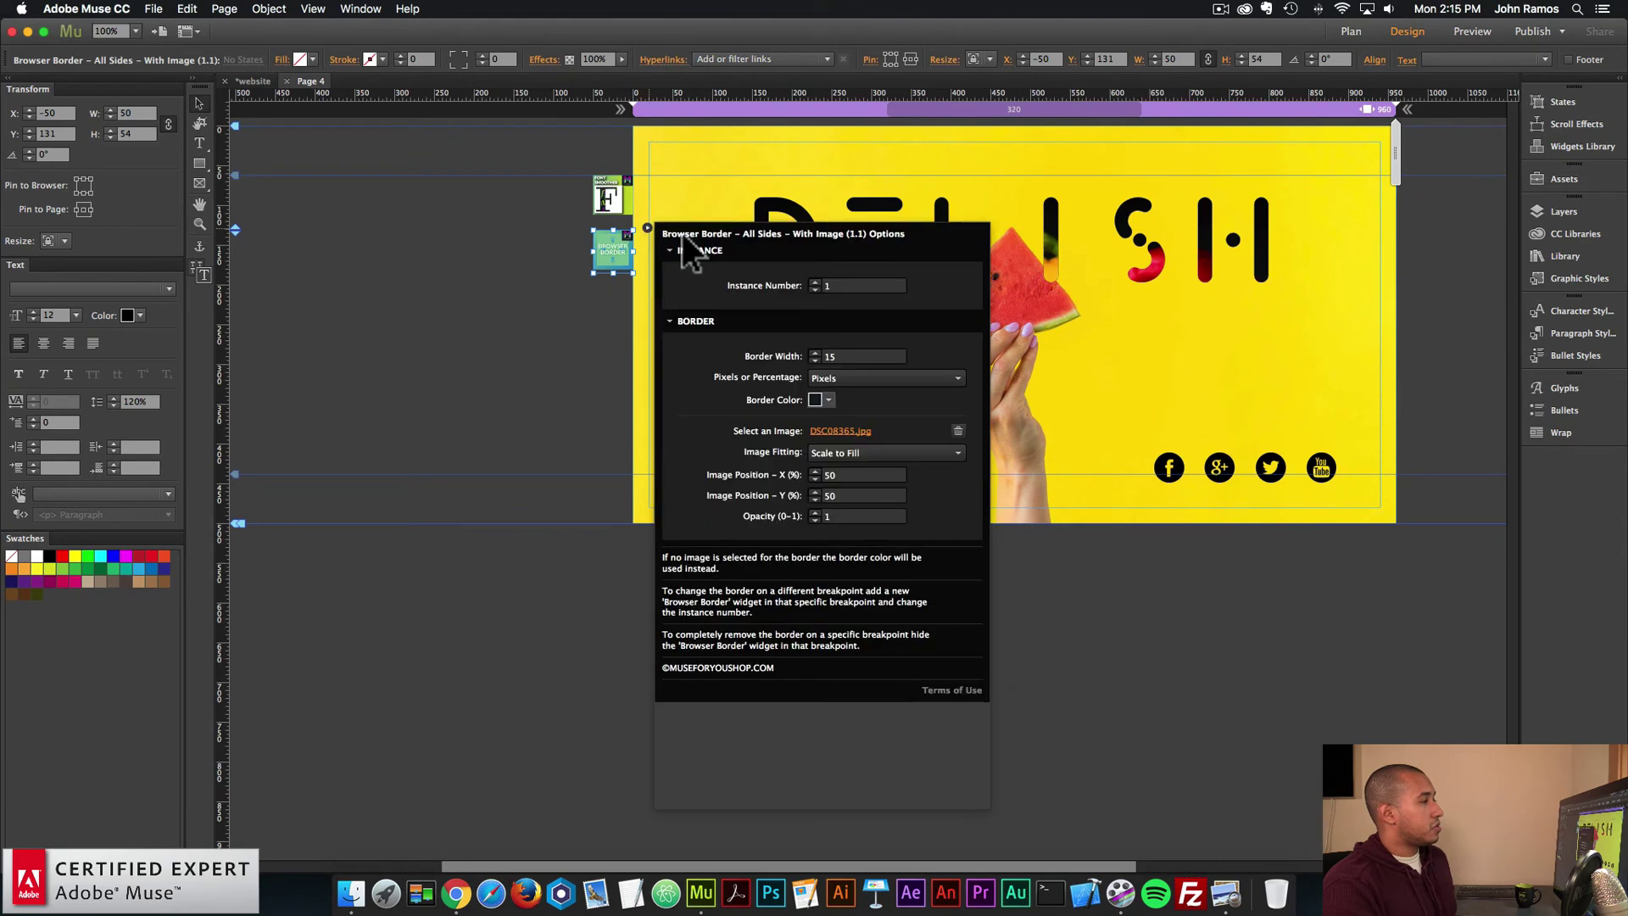
{"action": "left_click", "coordinate": [842, 432]}
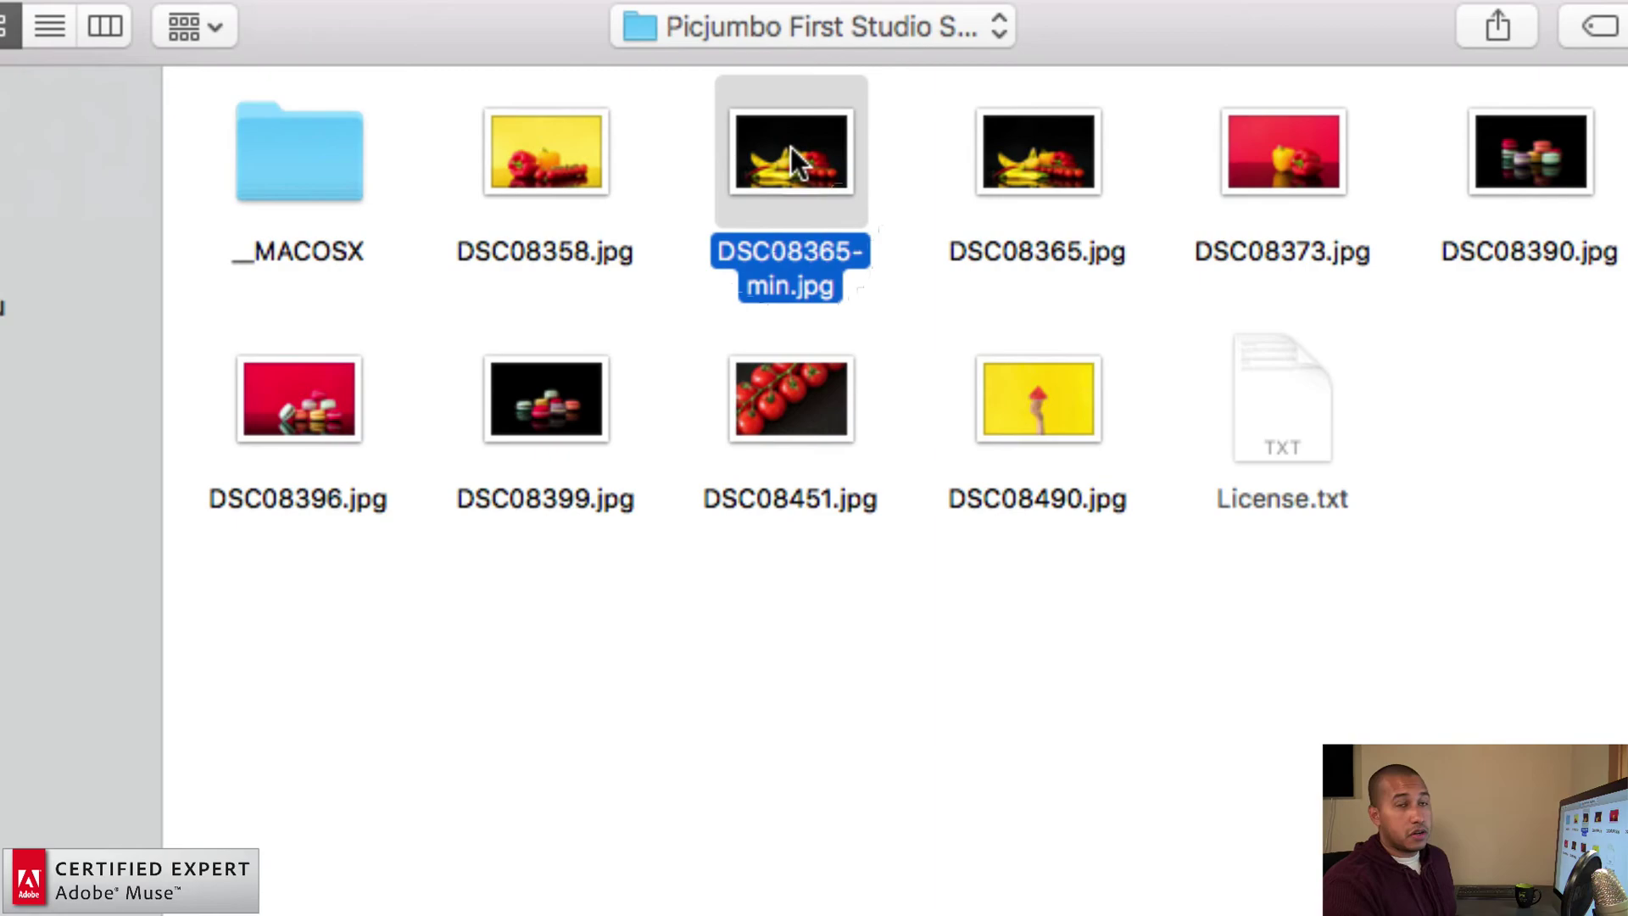
{"action": "double_click", "coordinate": [792, 161]}
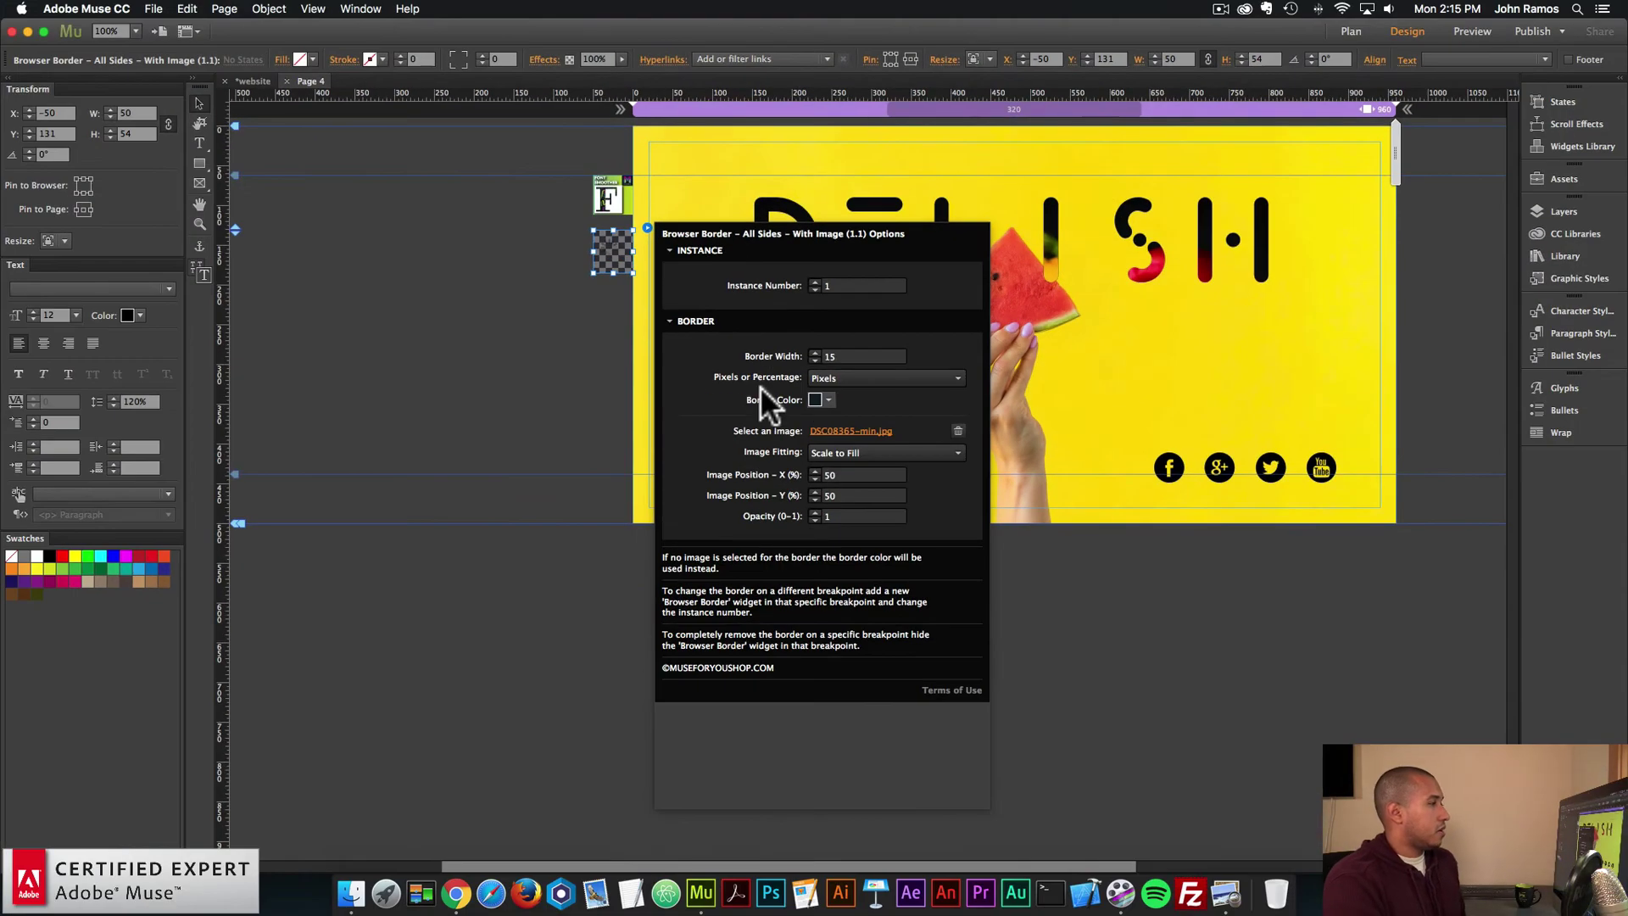
{"action": "left_click", "coordinate": [530, 356]}
- Preview the current page in the browser with the compressed images
{"action": "left_click", "coordinate": [154, 9]}
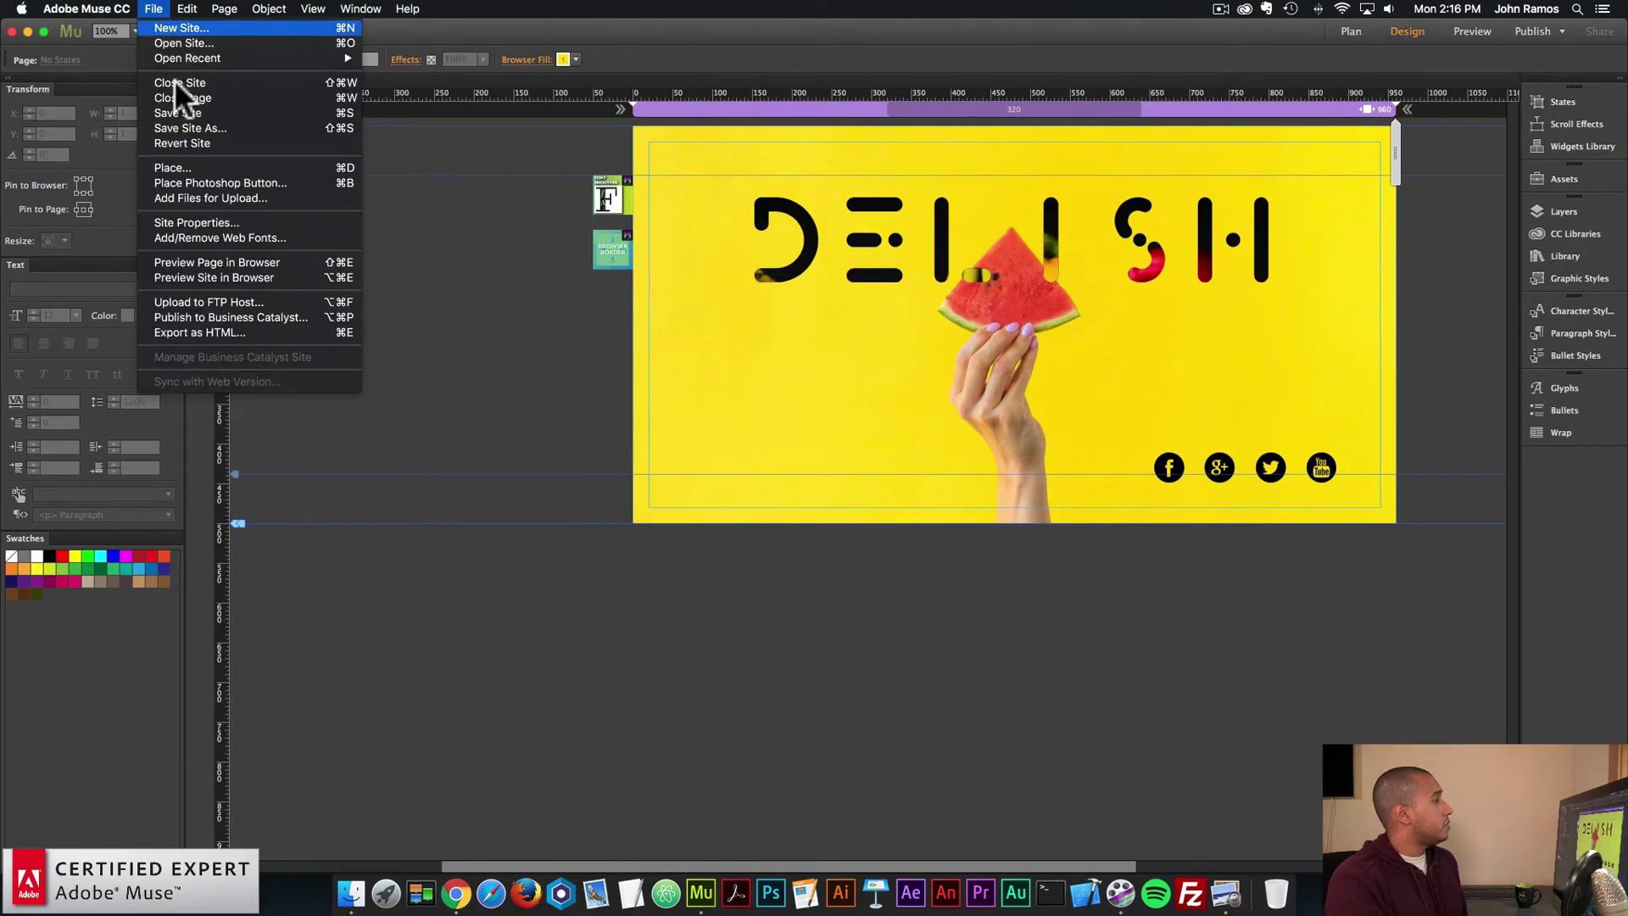
{"action": "left_click", "coordinate": [225, 256]}
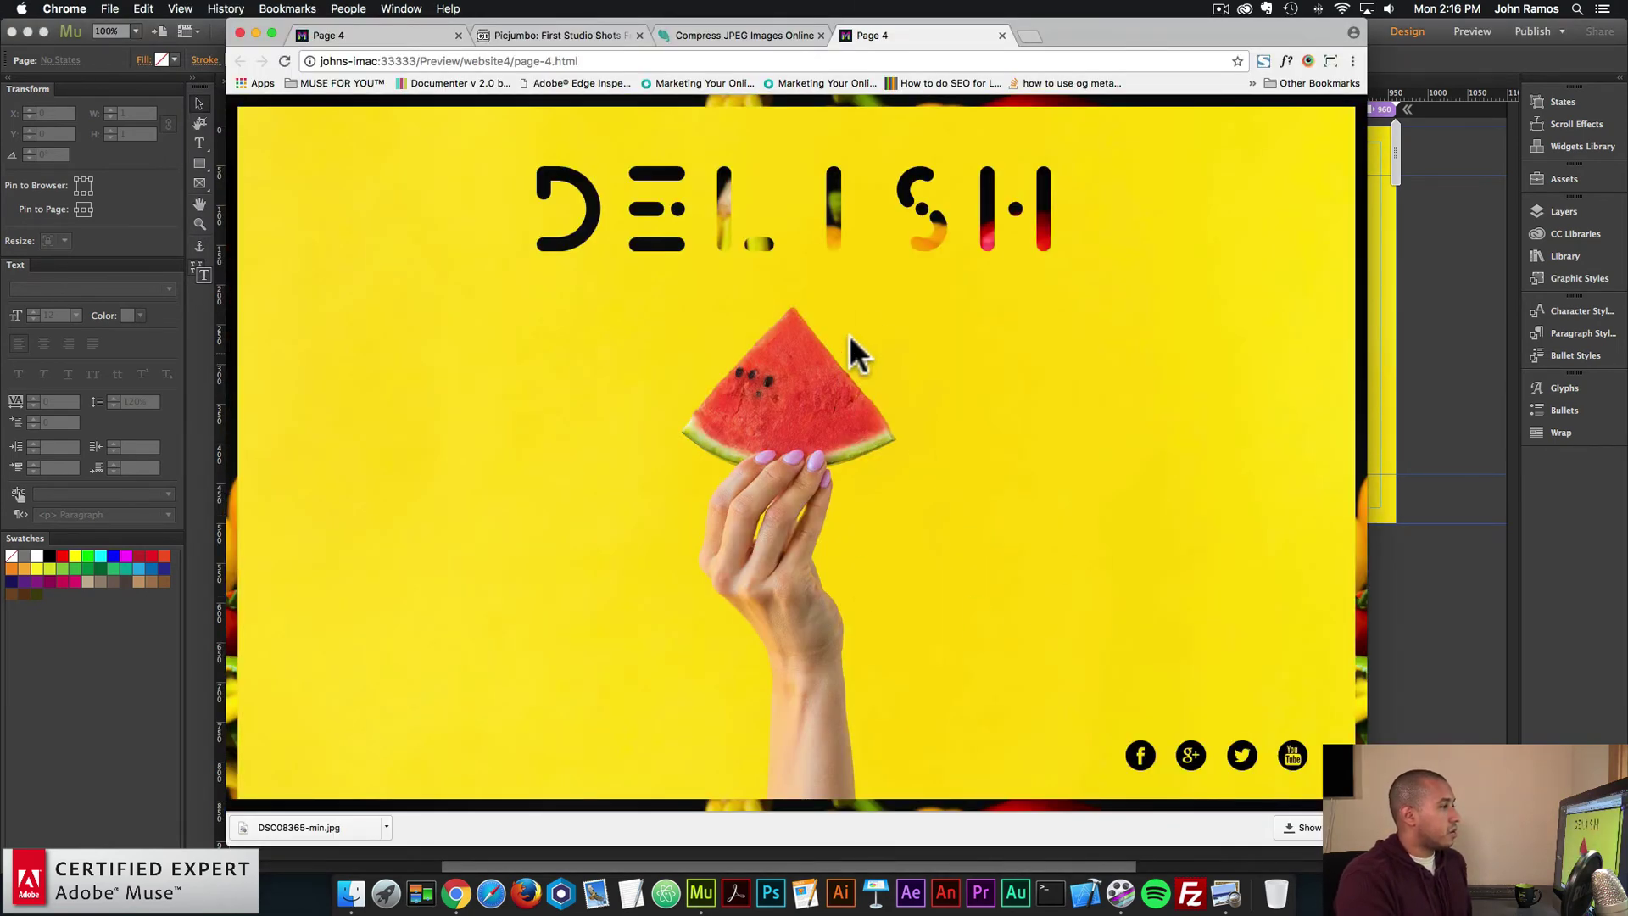
- Inspect the previewed page's source files and view dsc08490.jpg in the images folder and dsc08365-min.jpg in the assets folder
{"action": "right_click", "coordinate": [855, 310]}
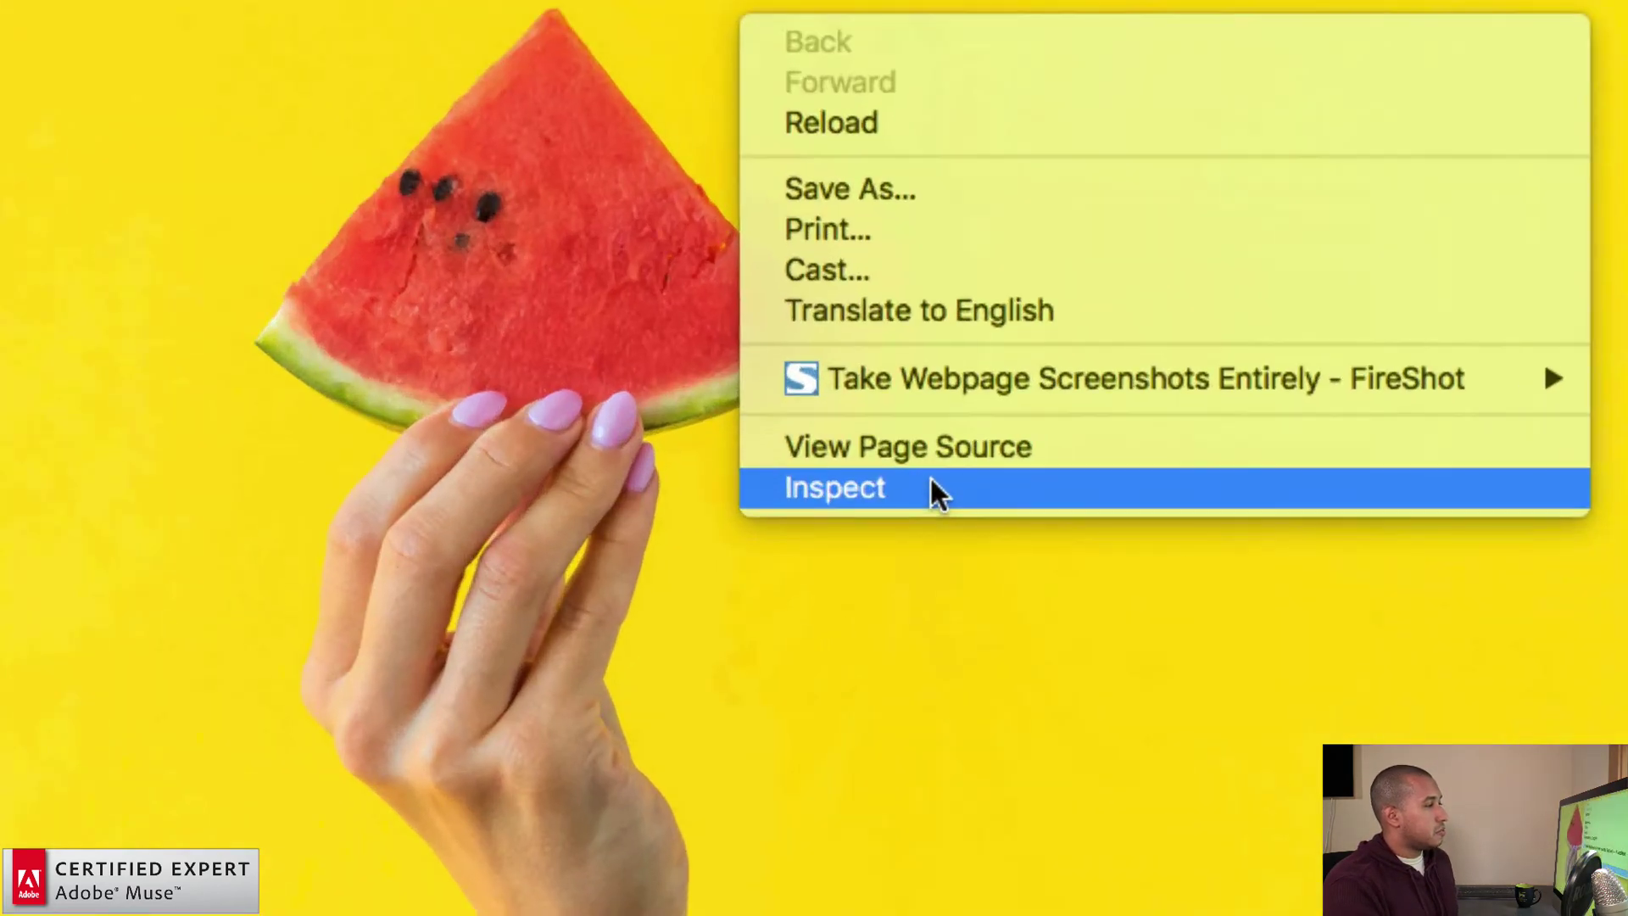
{"action": "left_click", "coordinate": [932, 490]}
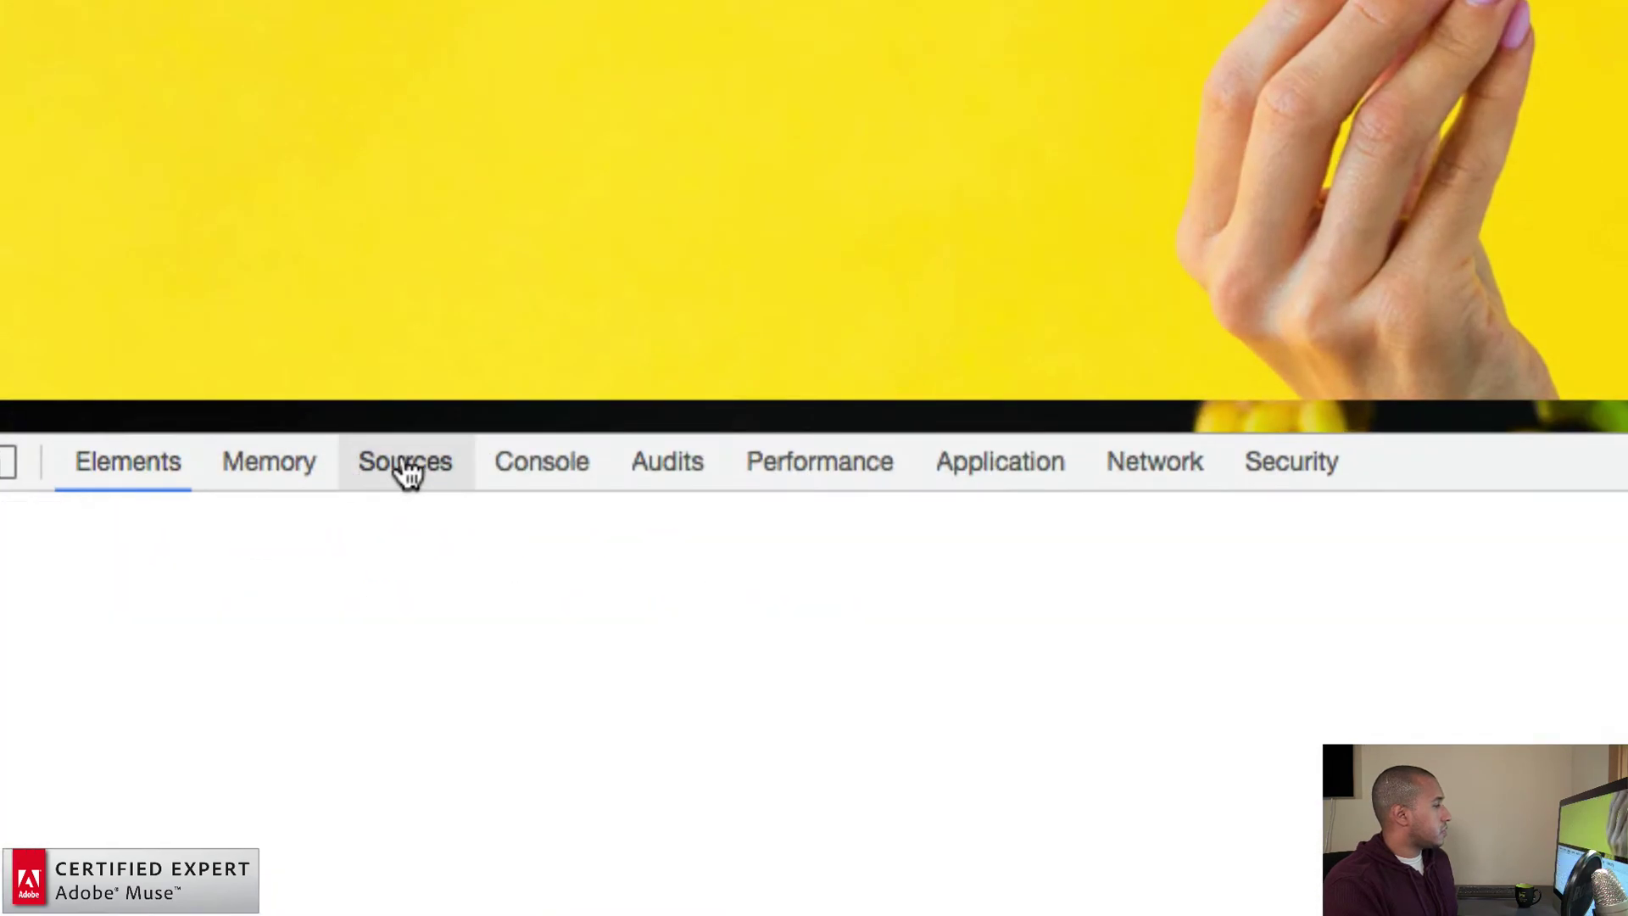
{"action": "left_click", "coordinate": [411, 462]}
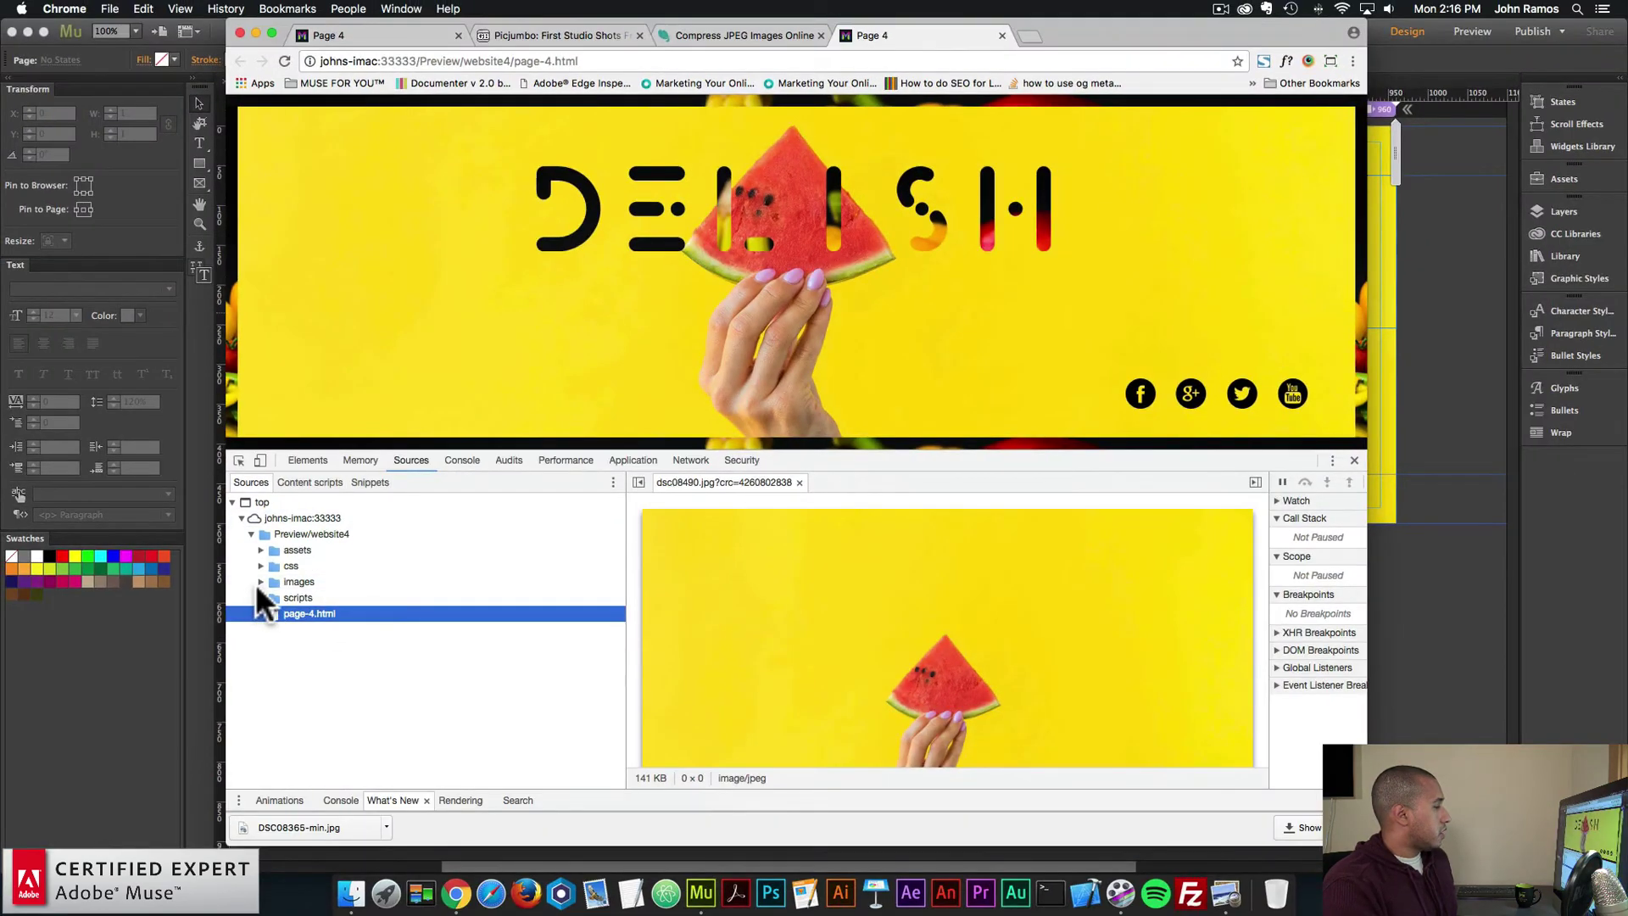
{"action": "left_click", "coordinate": [235, 602]}
{"action": "left_click", "coordinate": [360, 620]}
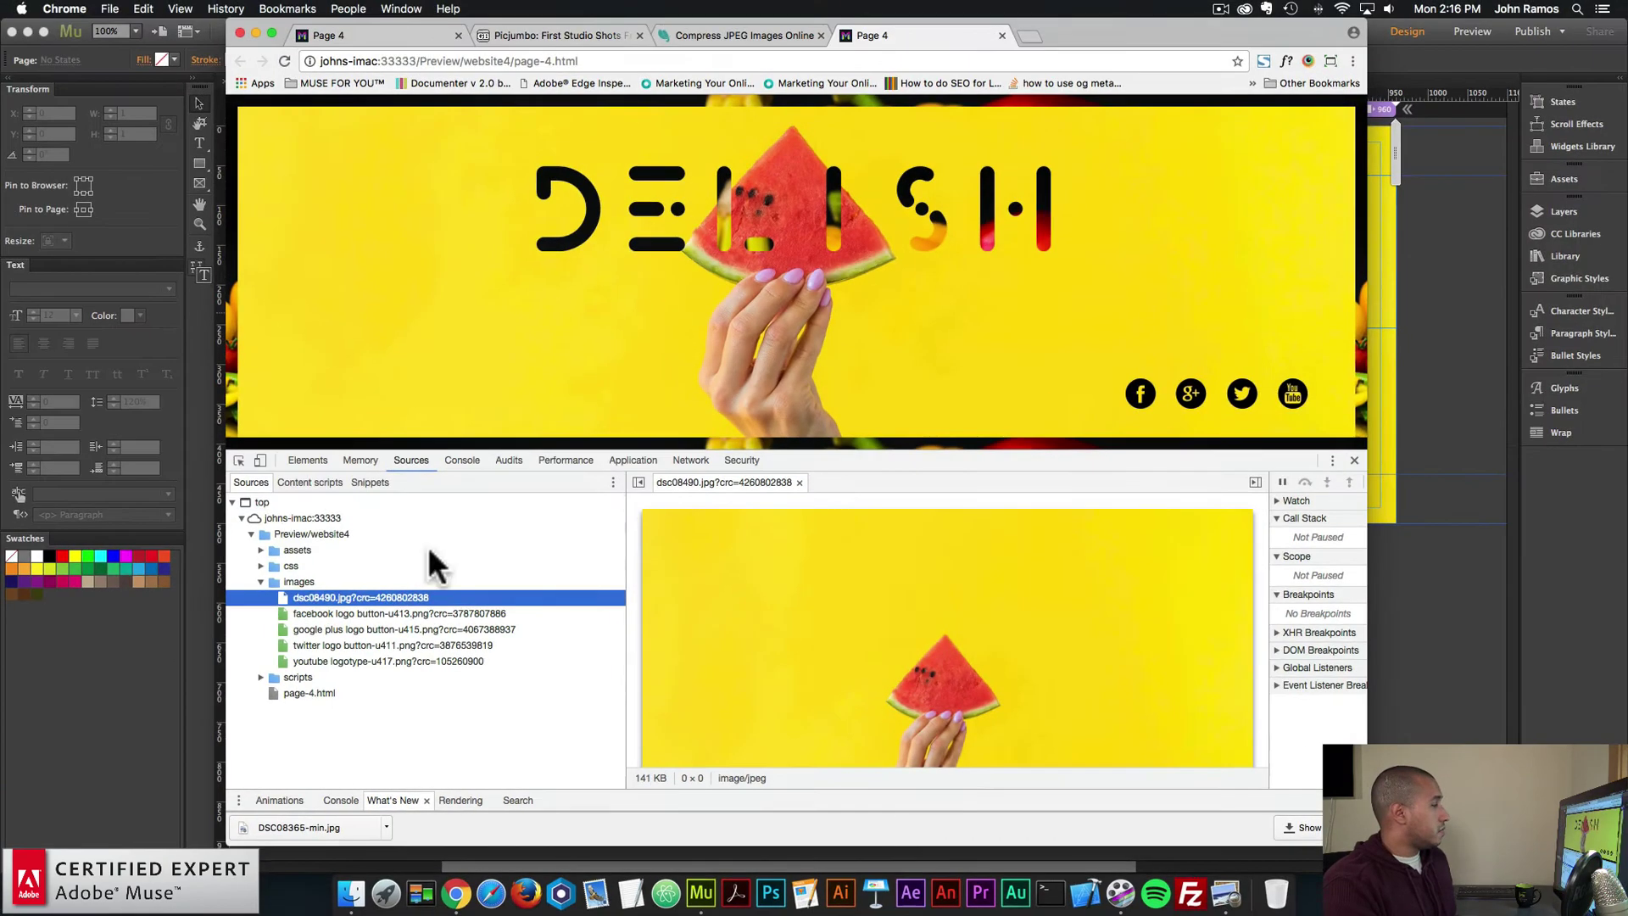
{"action": "left_click", "coordinate": [276, 566]}
{"action": "left_click", "coordinate": [260, 549]}
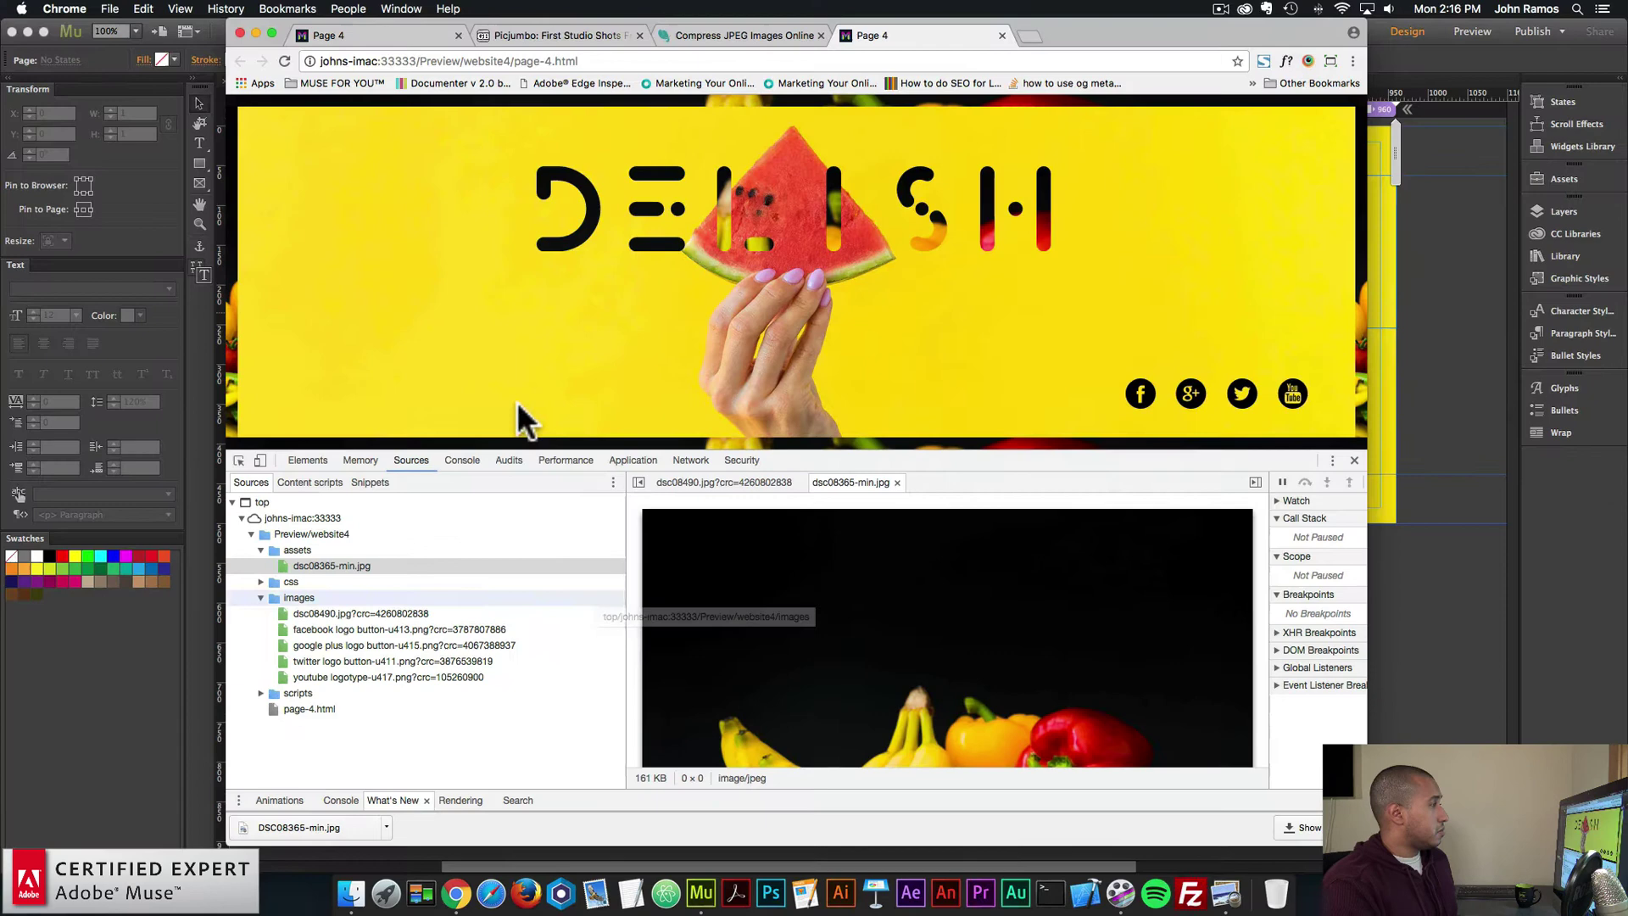
- Reload the preview with network recording shown and examine the sizes and load times of the page's images
{"action": "left_click", "coordinate": [285, 61]}
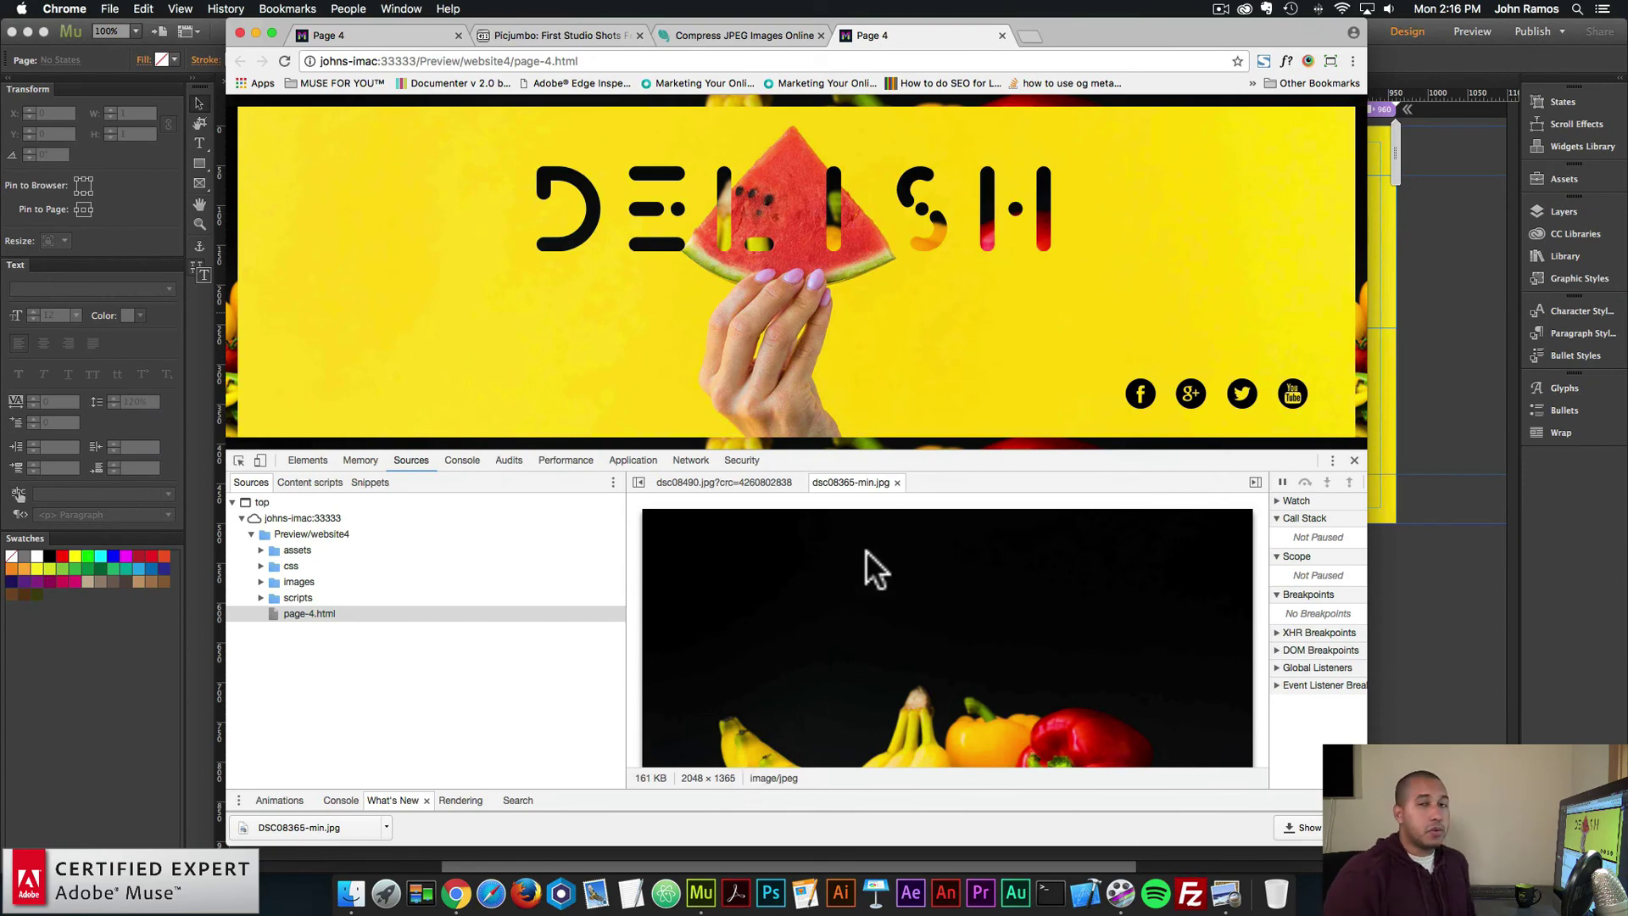
{"action": "left_click", "coordinate": [690, 462]}
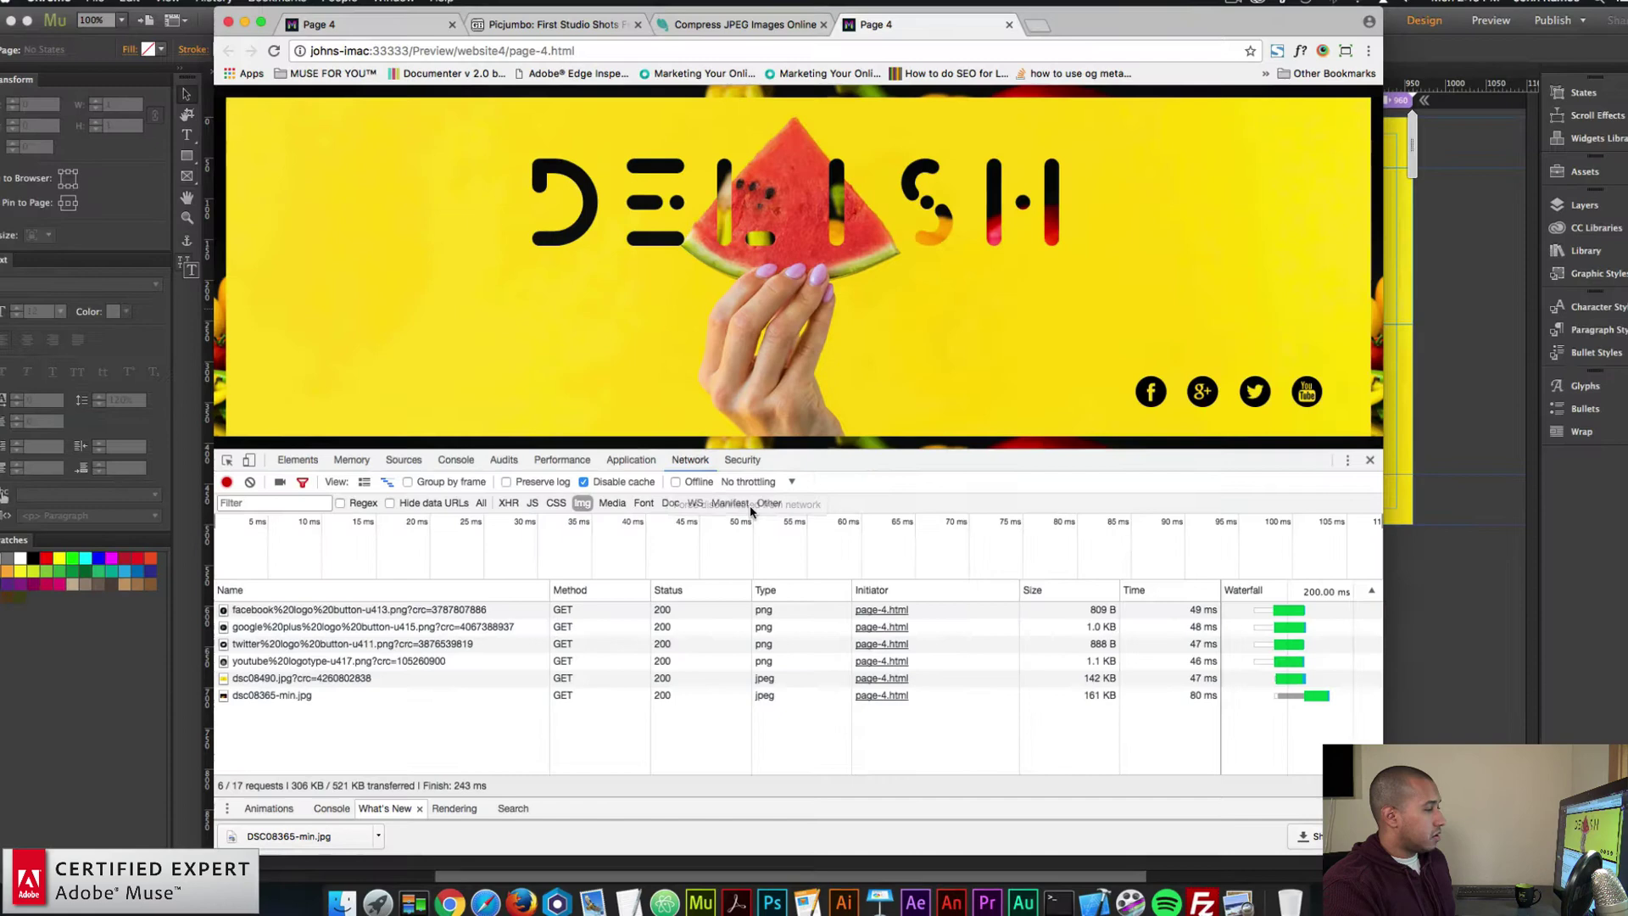
{"action": "key", "text": "super+r"}
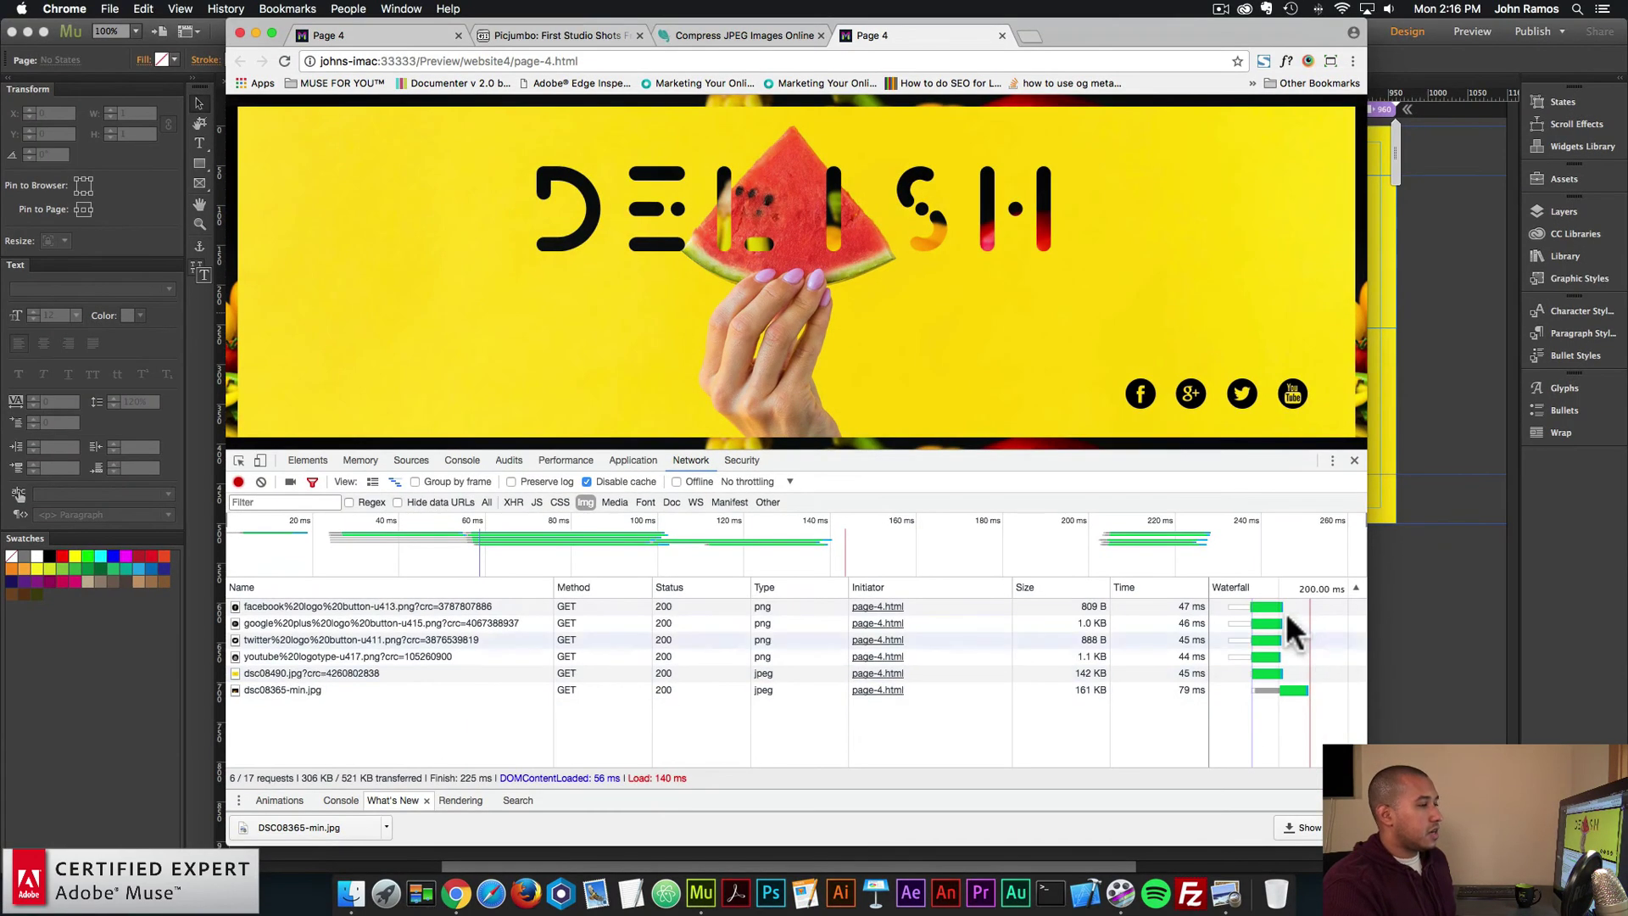
{"action": "mouse_move", "coordinate": [1280, 687]}
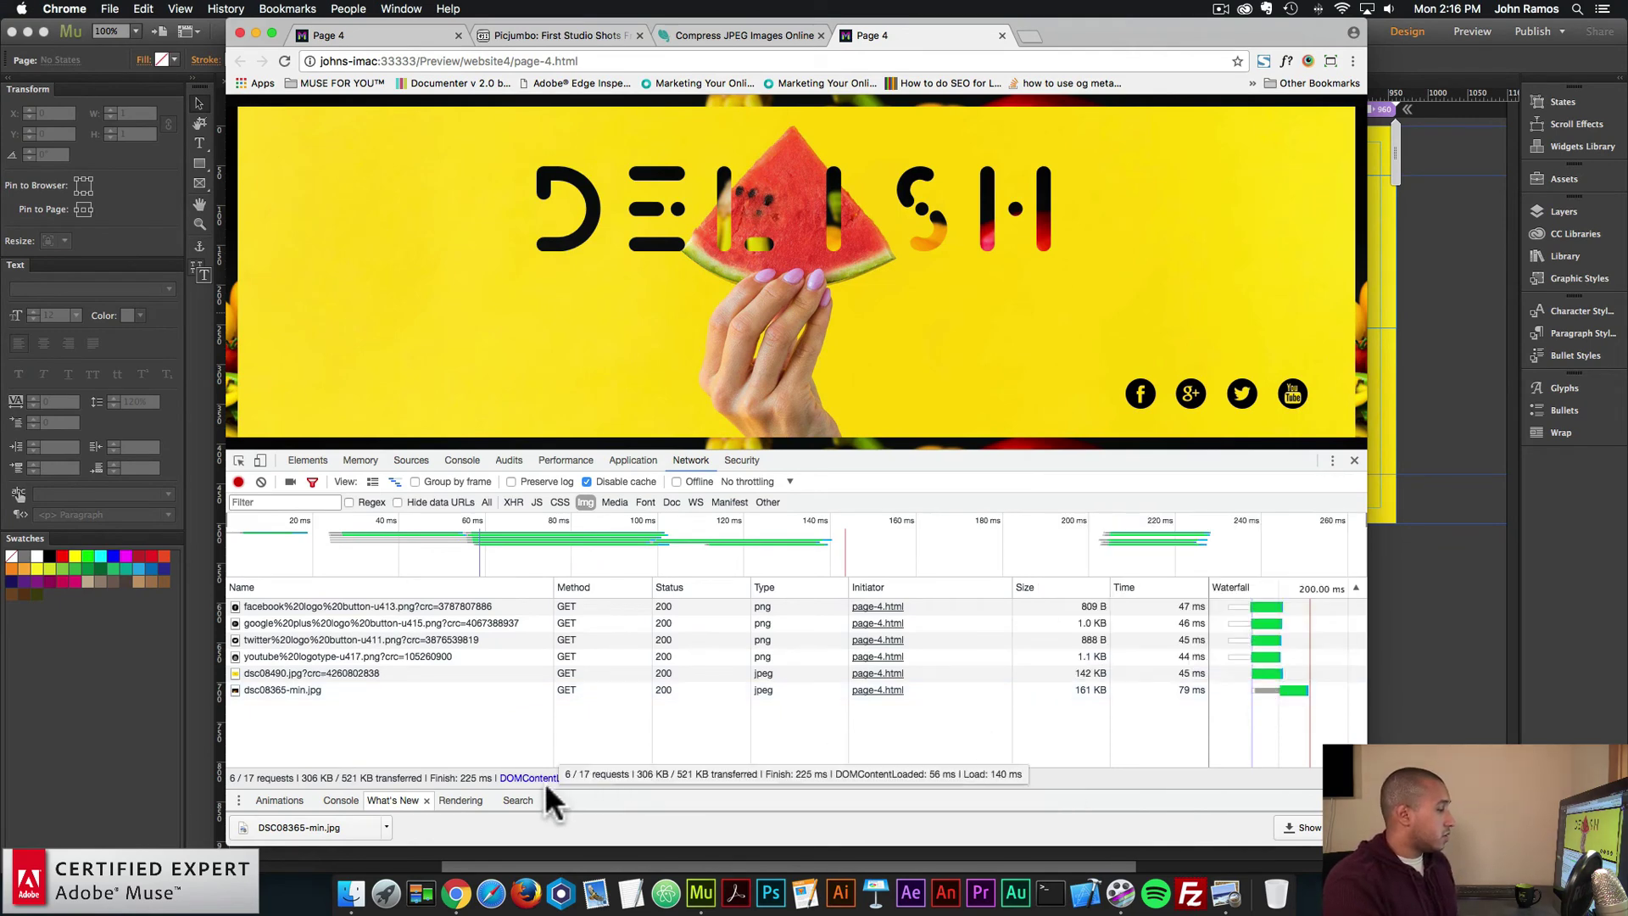
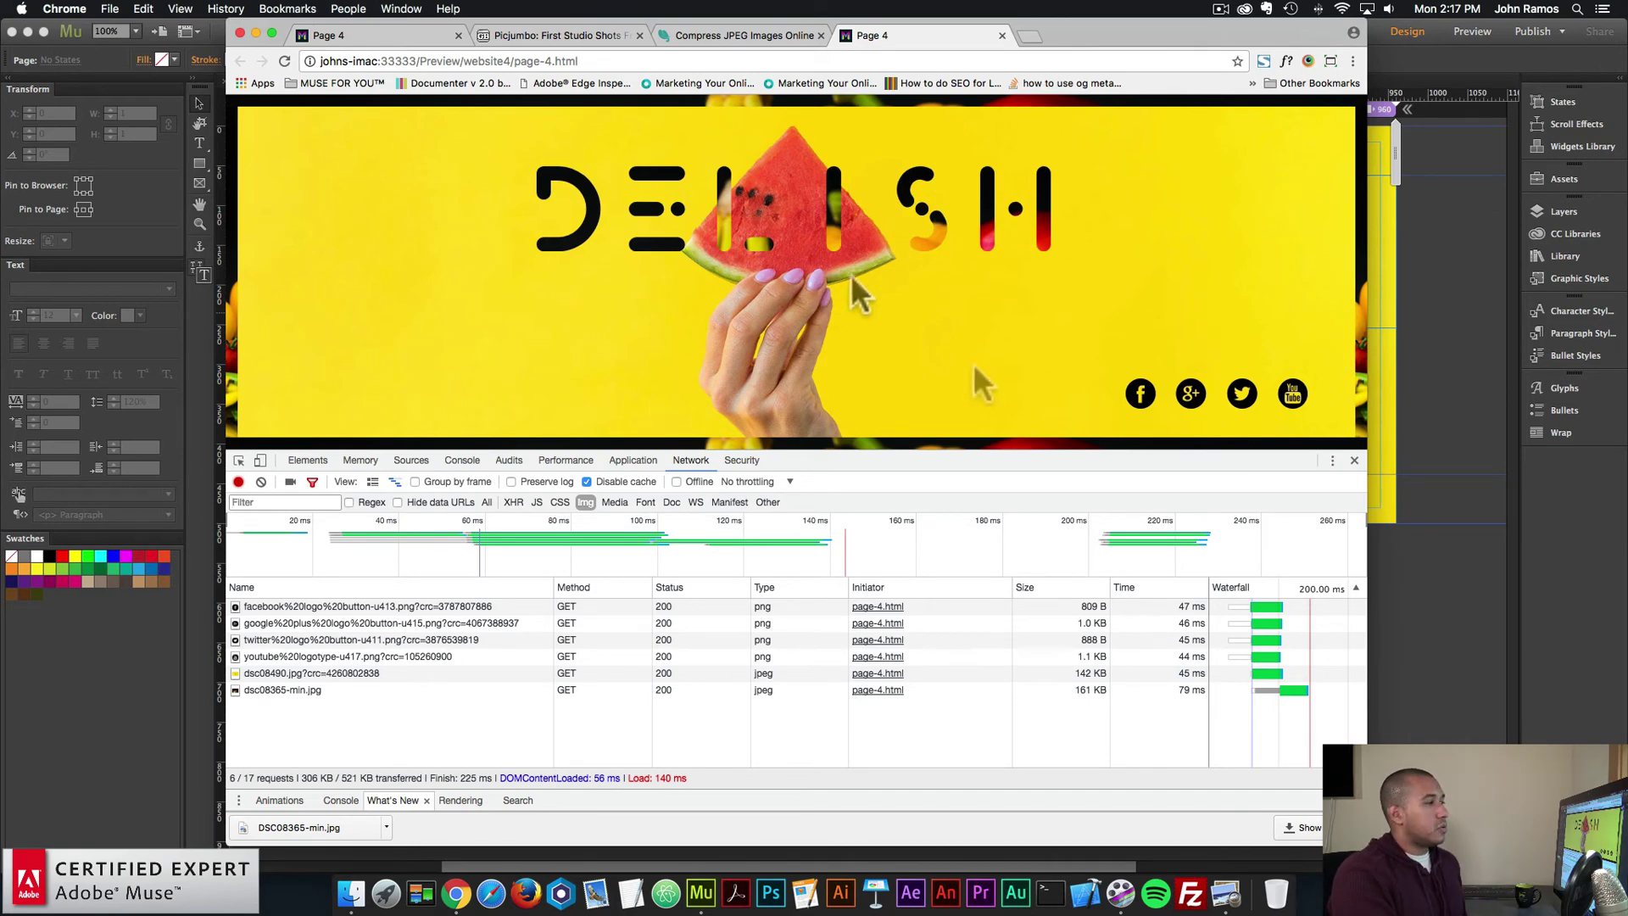
- Switch to Adobe Muse, show the site's asset list, and look over the DSC08490.jpg and DSC08365-min.jpg entries
{"action": "left_click", "coordinate": [1429, 396]}
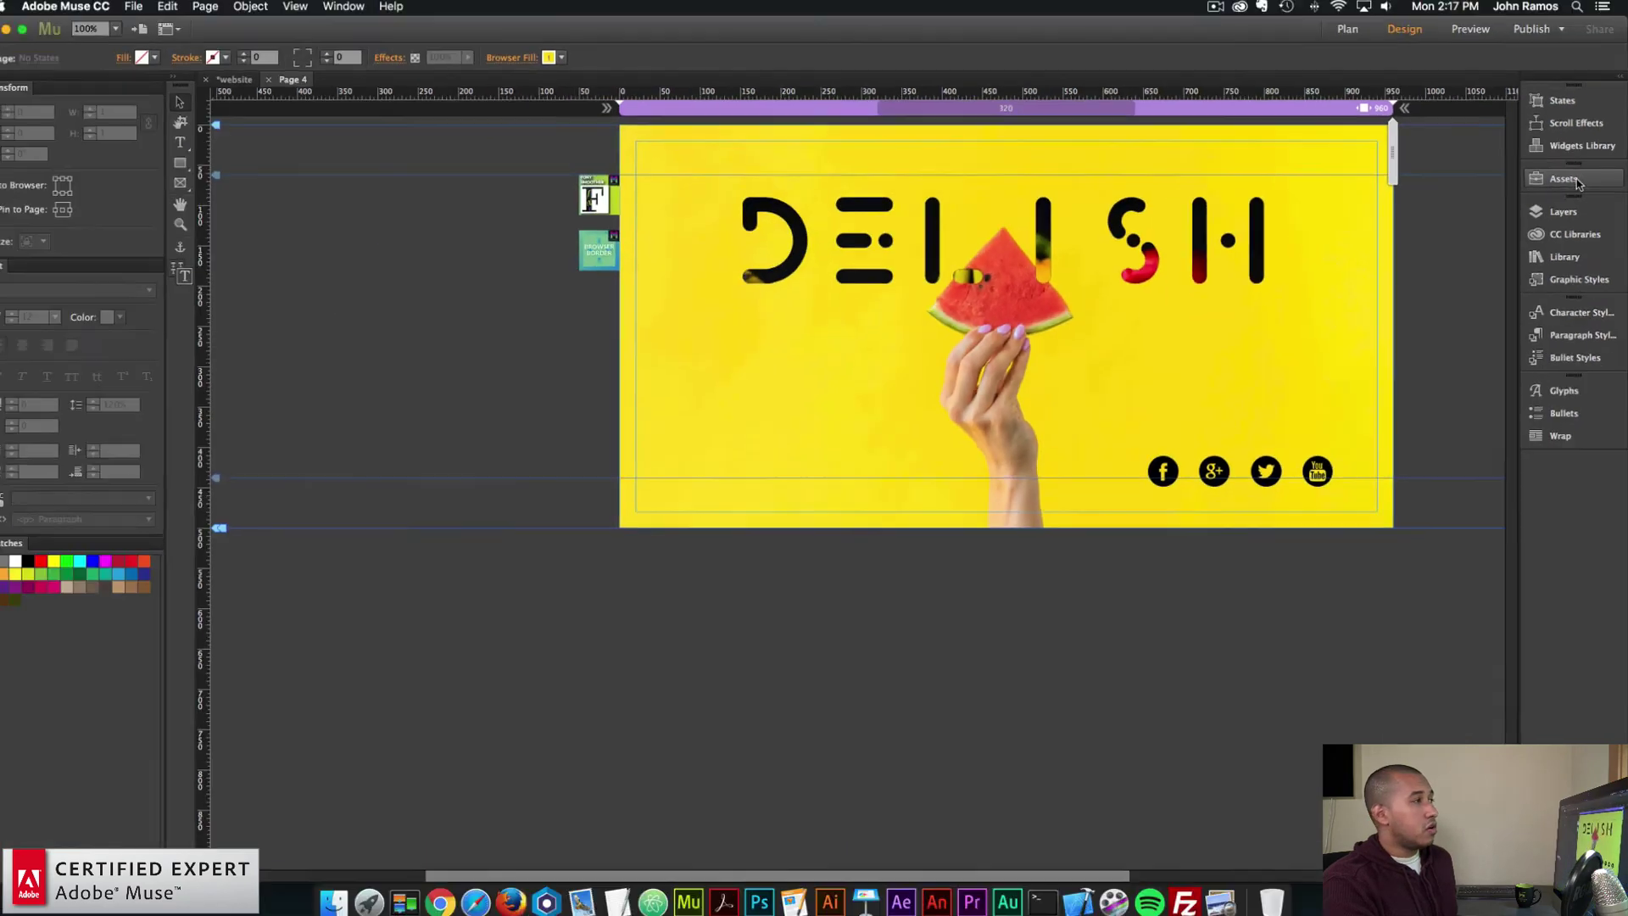
{"action": "left_click", "coordinate": [362, 9]}
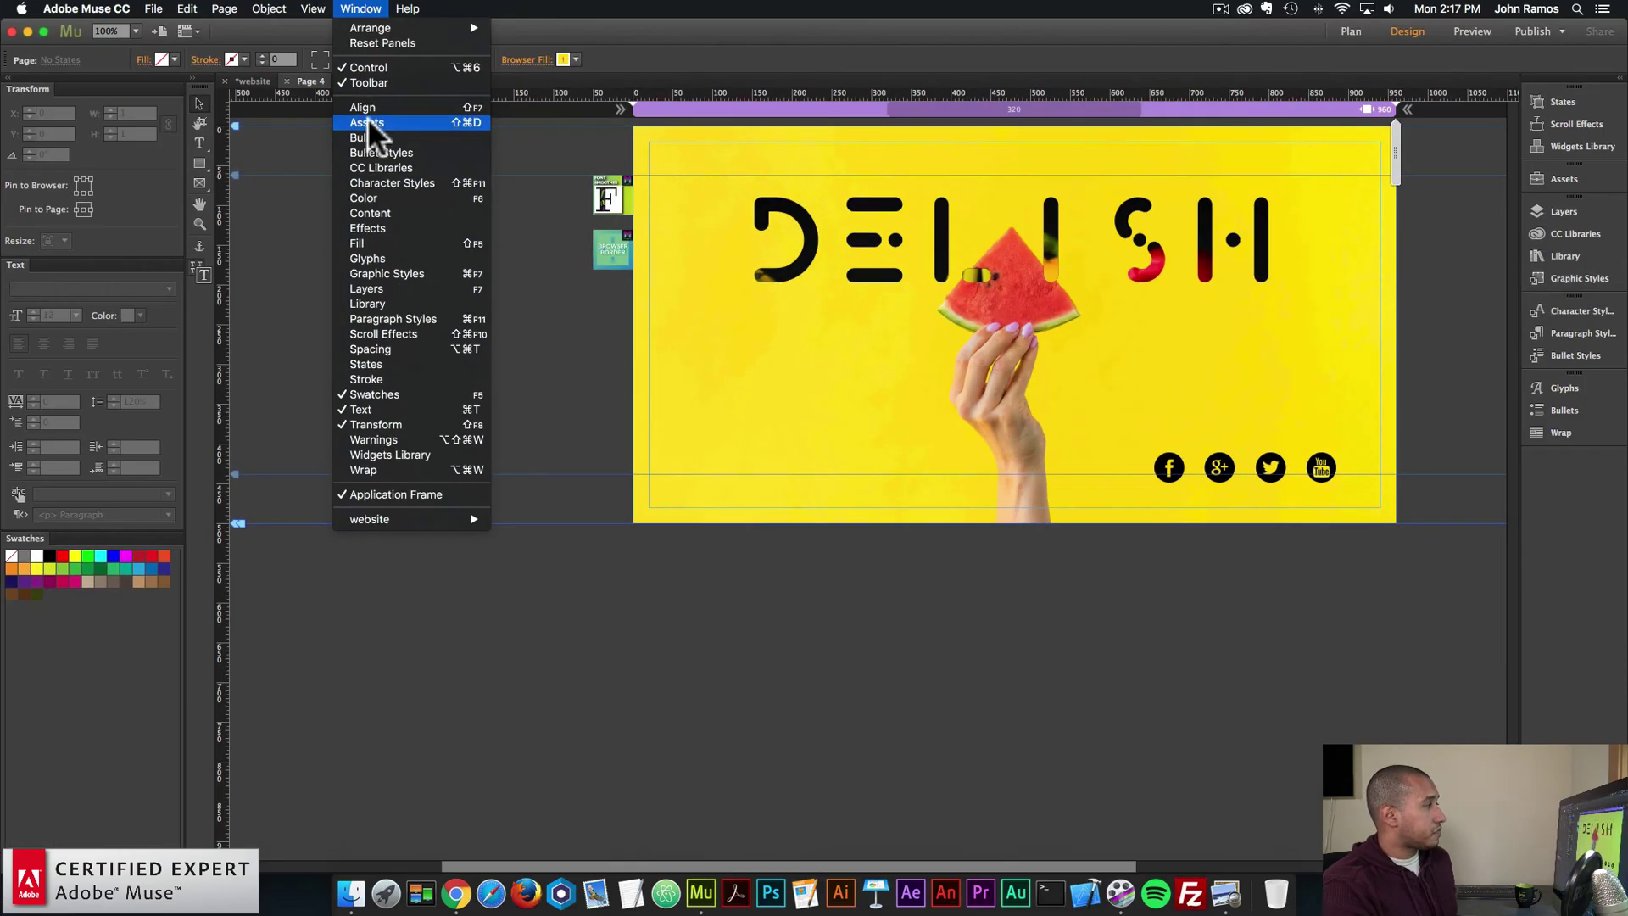
{"action": "left_click", "coordinate": [393, 119]}
{"action": "left_click", "coordinate": [1564, 179]}
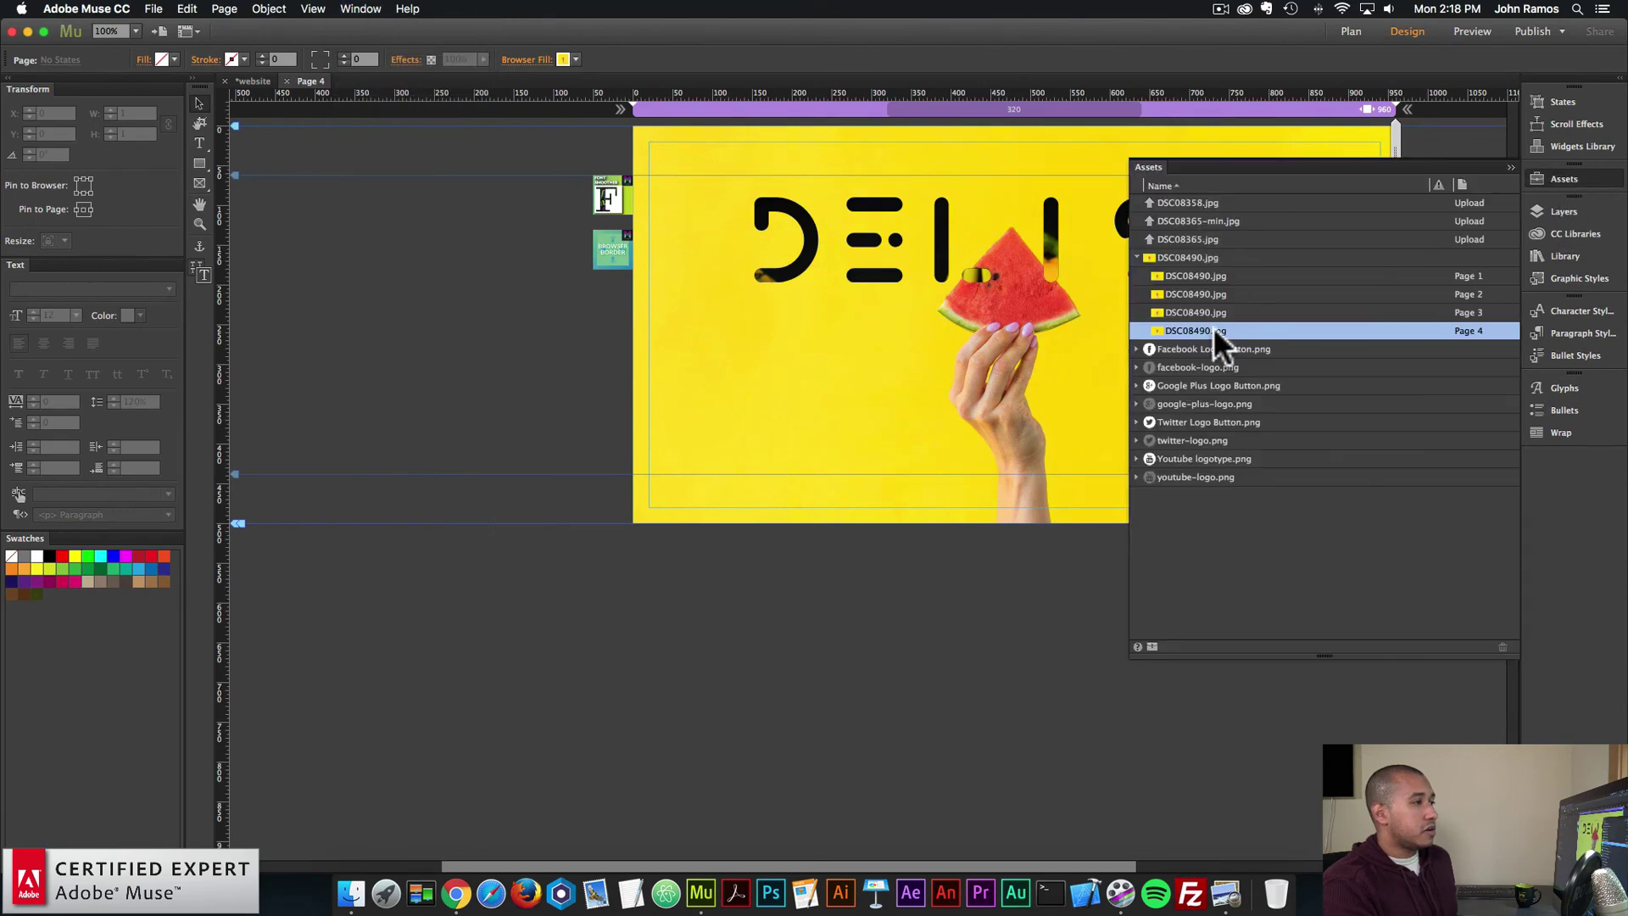
{"action": "left_click", "coordinate": [1246, 261]}
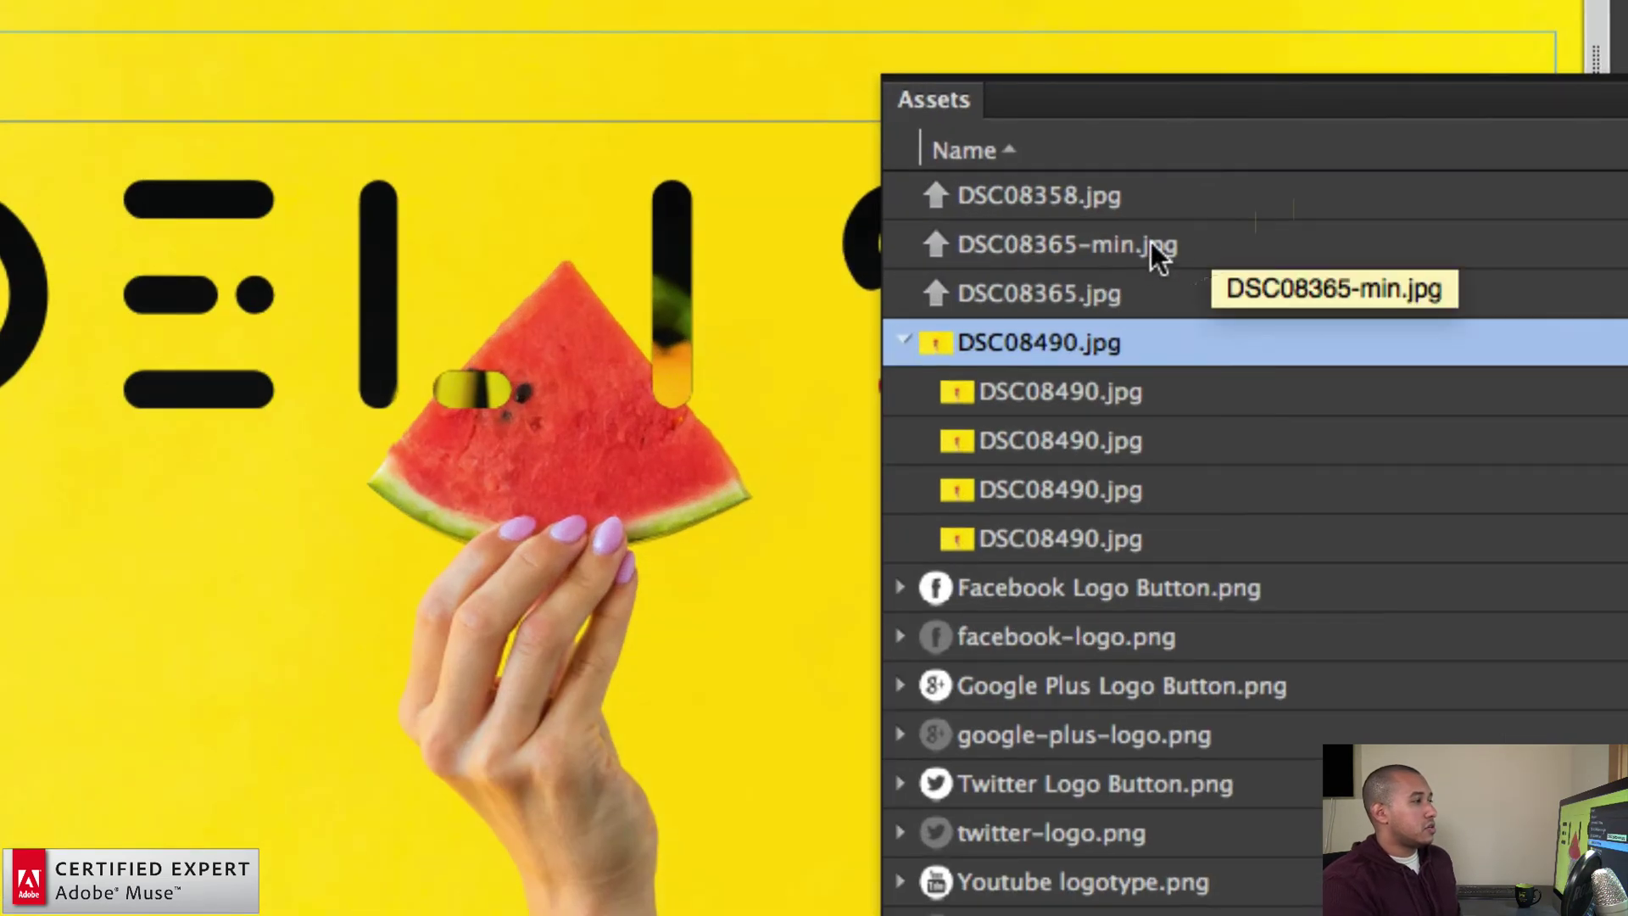
{"action": "left_click", "coordinate": [1212, 223]}
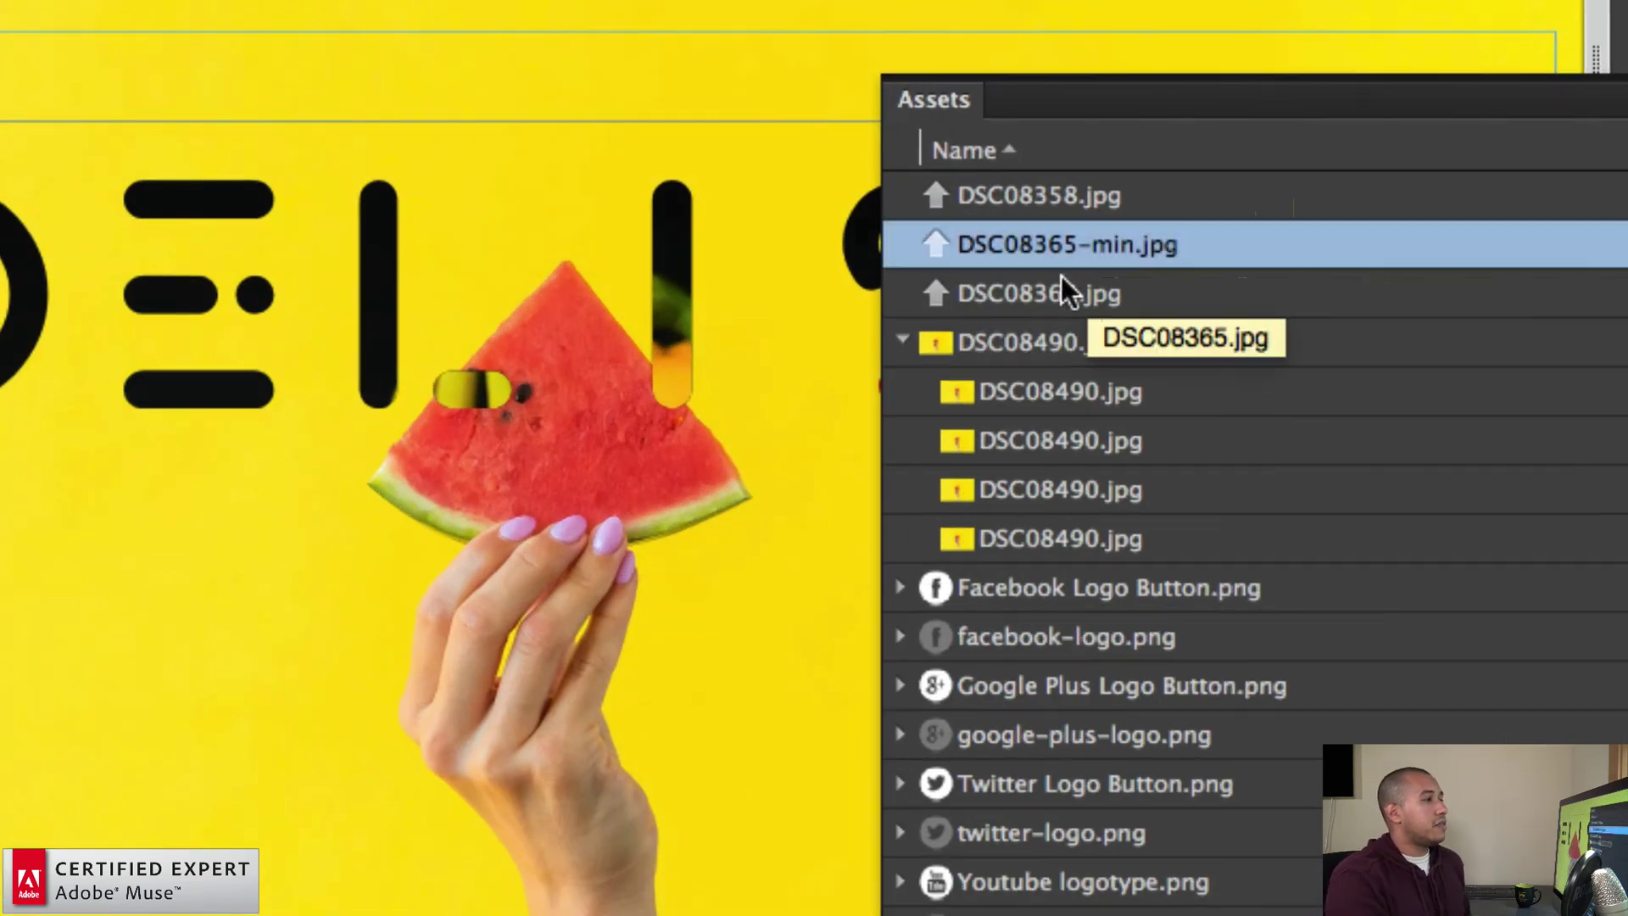
- Relink the DSC08358.jpg upload asset to DSC08365-min.jpg from the Picjumbo folder
{"action": "left_click", "coordinate": [1056, 198]}
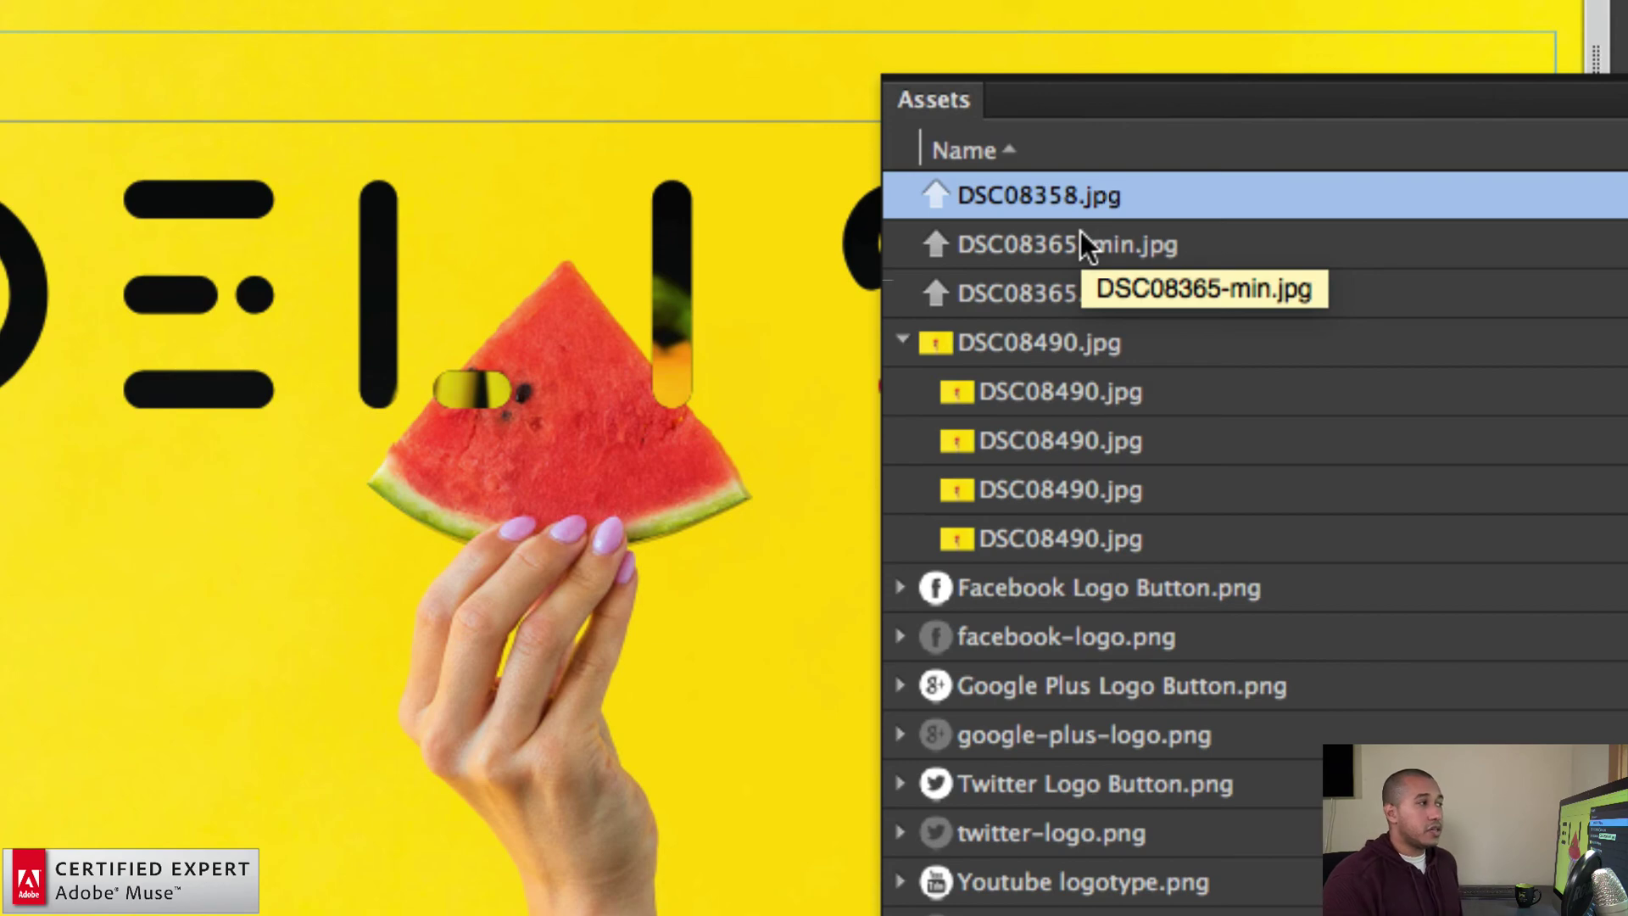
{"action": "right_click", "coordinate": [1041, 176]}
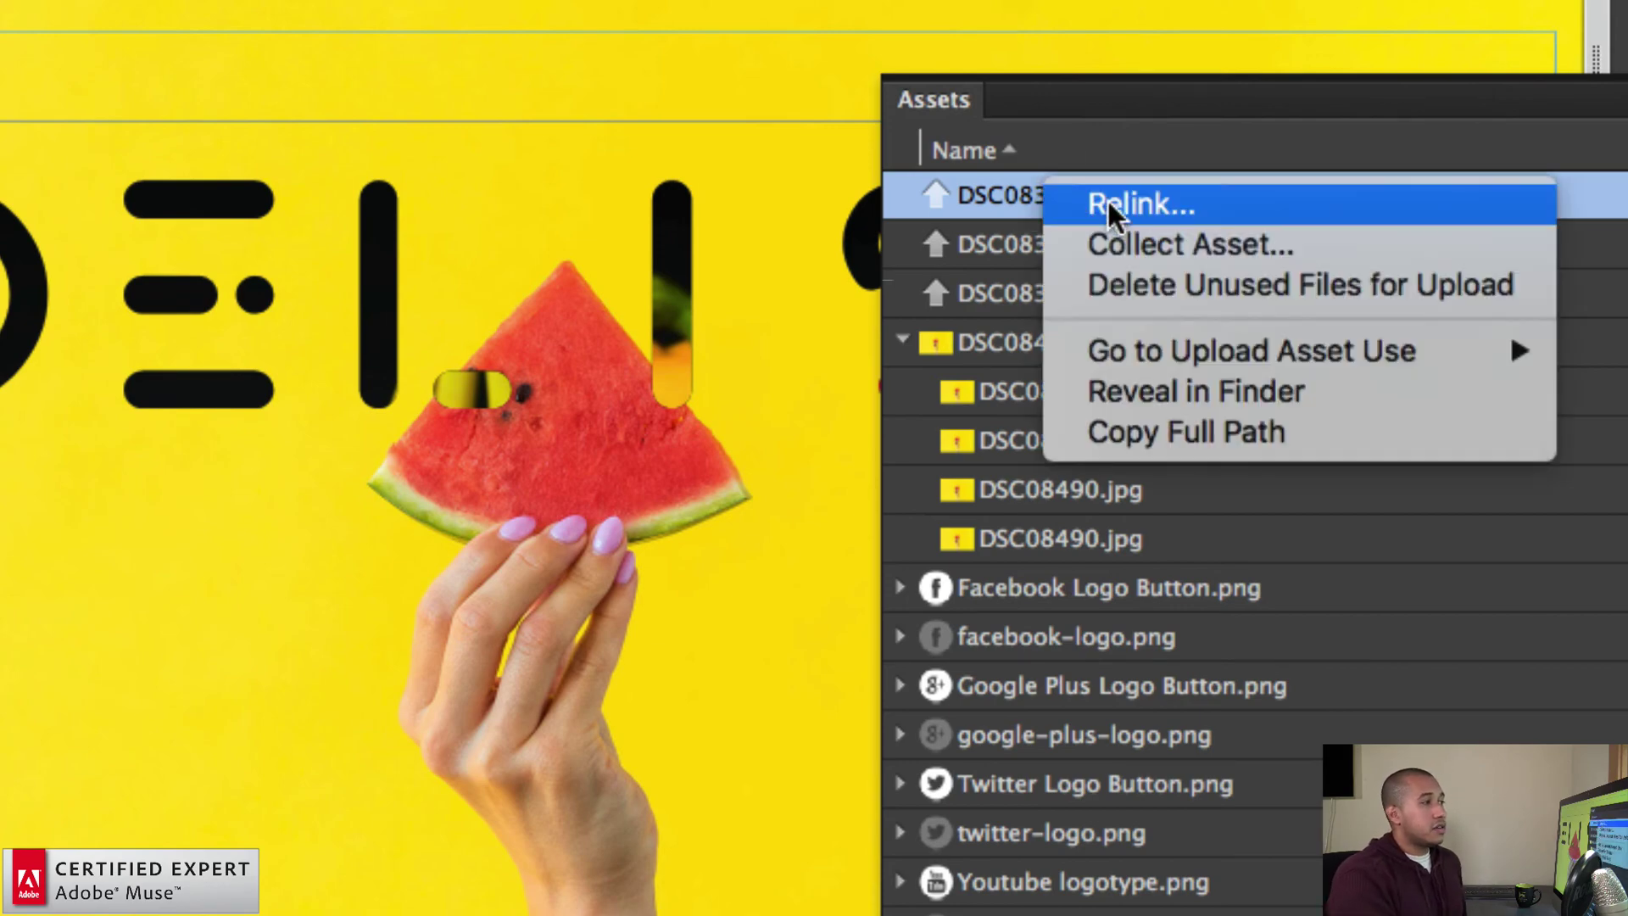
{"action": "left_click", "coordinate": [1106, 198]}
{"action": "left_click", "coordinate": [811, 188]}
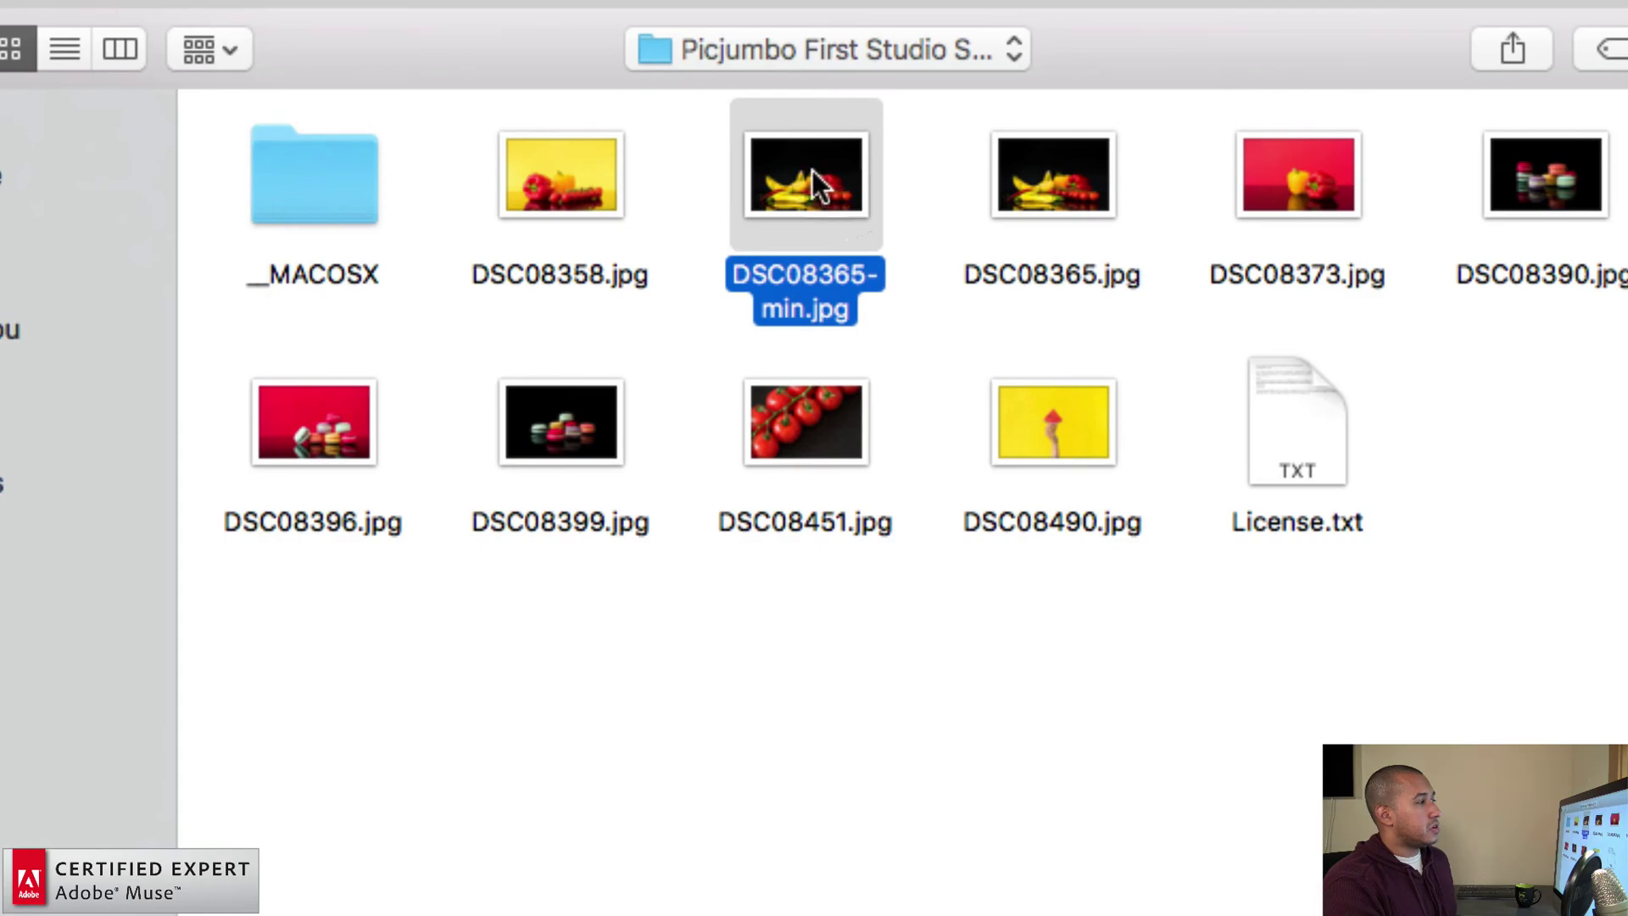
{"action": "double_click", "coordinate": [812, 171]}
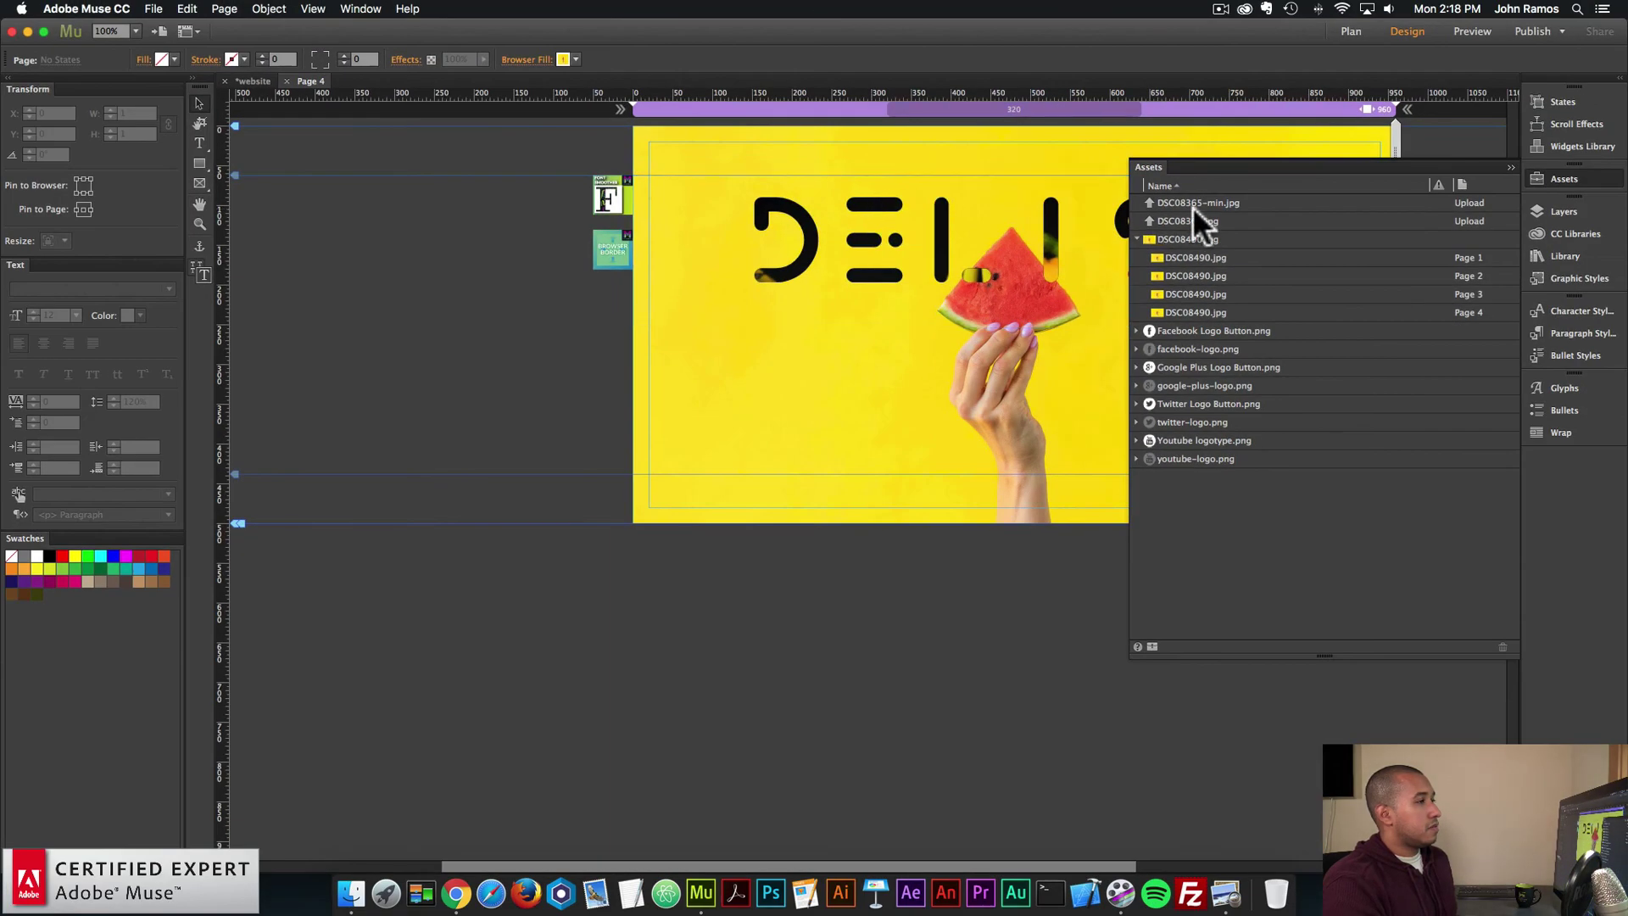
- Relink the original DSC08365.jpg upload asset to the compressed DSC08365-min.jpg
{"action": "left_click", "coordinate": [1194, 205]}
{"action": "left_click", "coordinate": [1198, 220]}
{"action": "left_click", "coordinate": [1229, 202]}
{"action": "left_click", "coordinate": [1199, 220]}
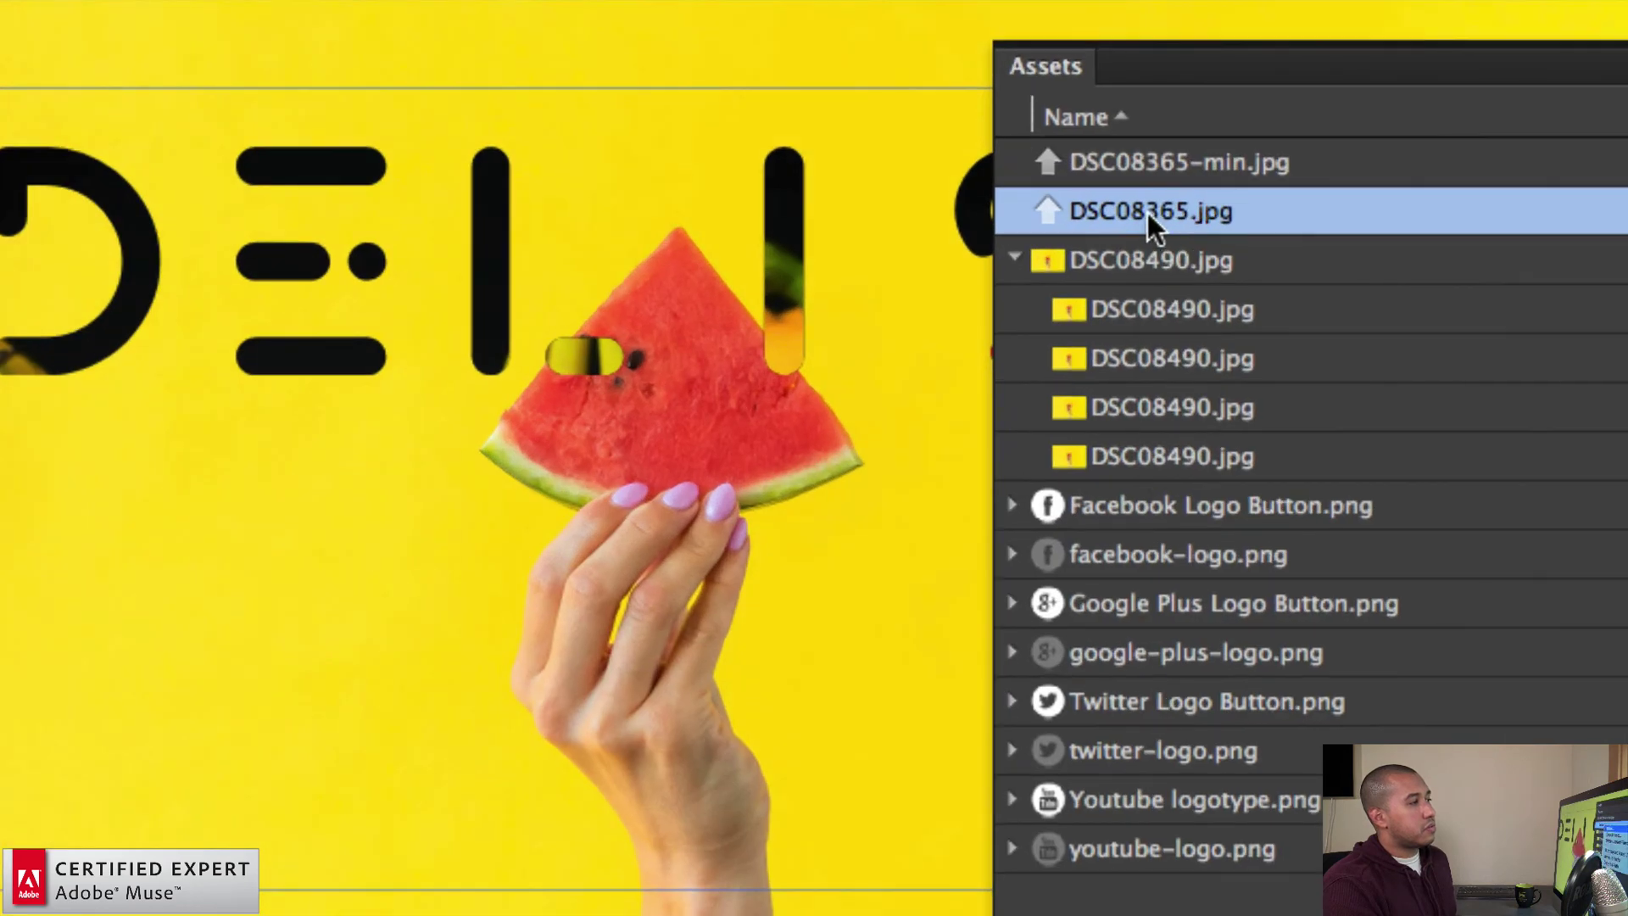
{"action": "right_click", "coordinate": [1196, 223]}
{"action": "left_click", "coordinate": [1196, 236]}
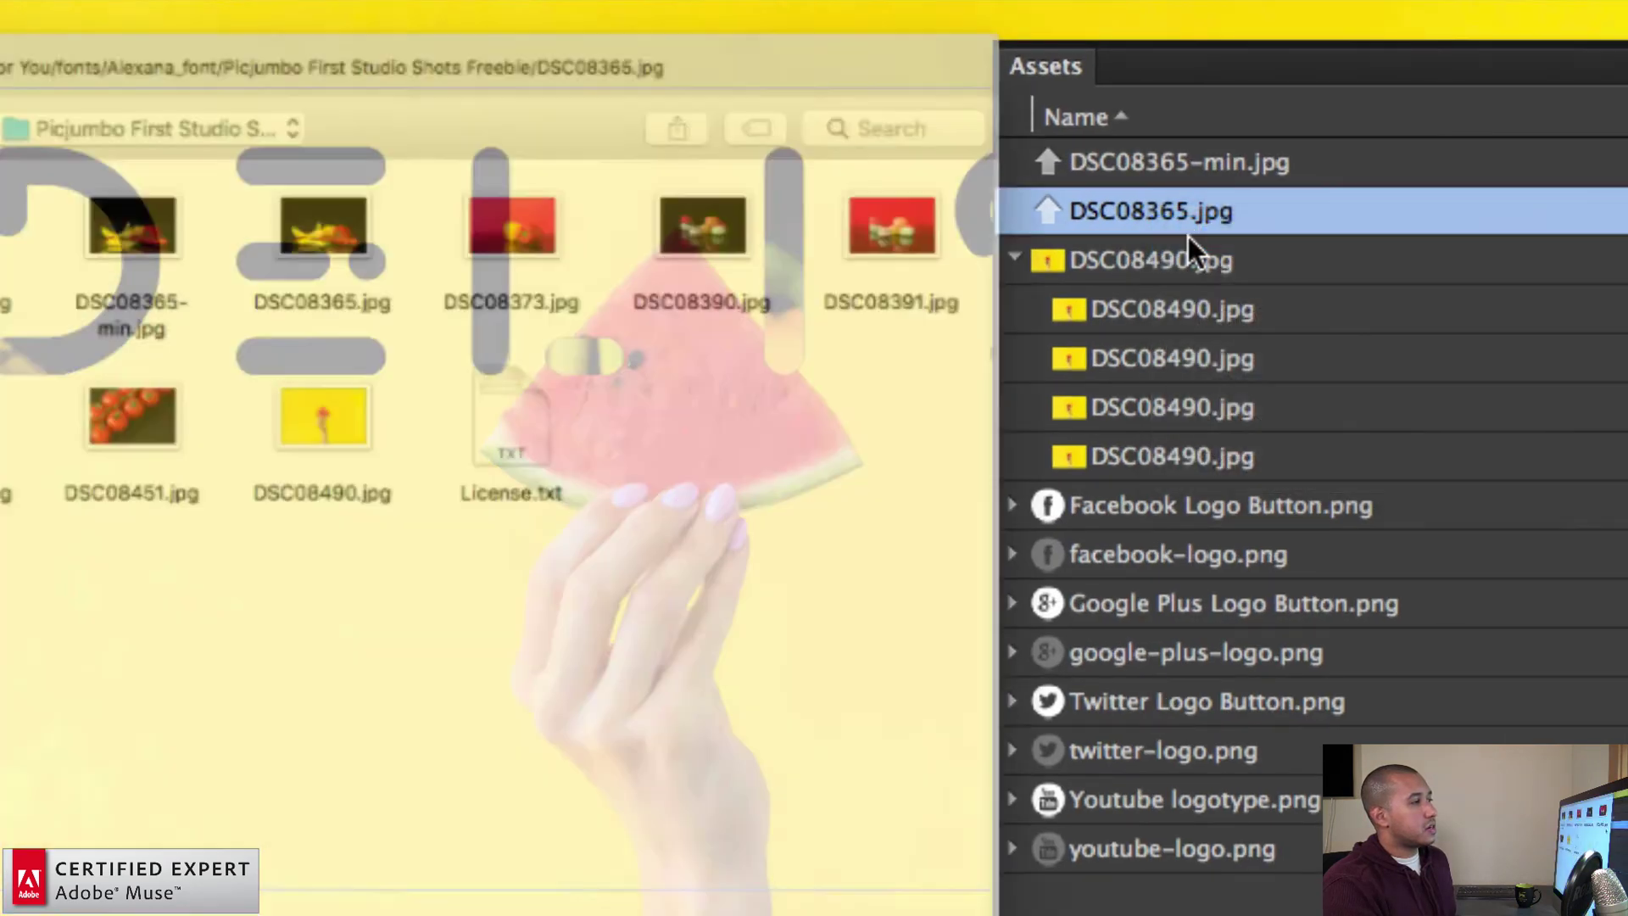
{"action": "double_click", "coordinate": [119, 127]}
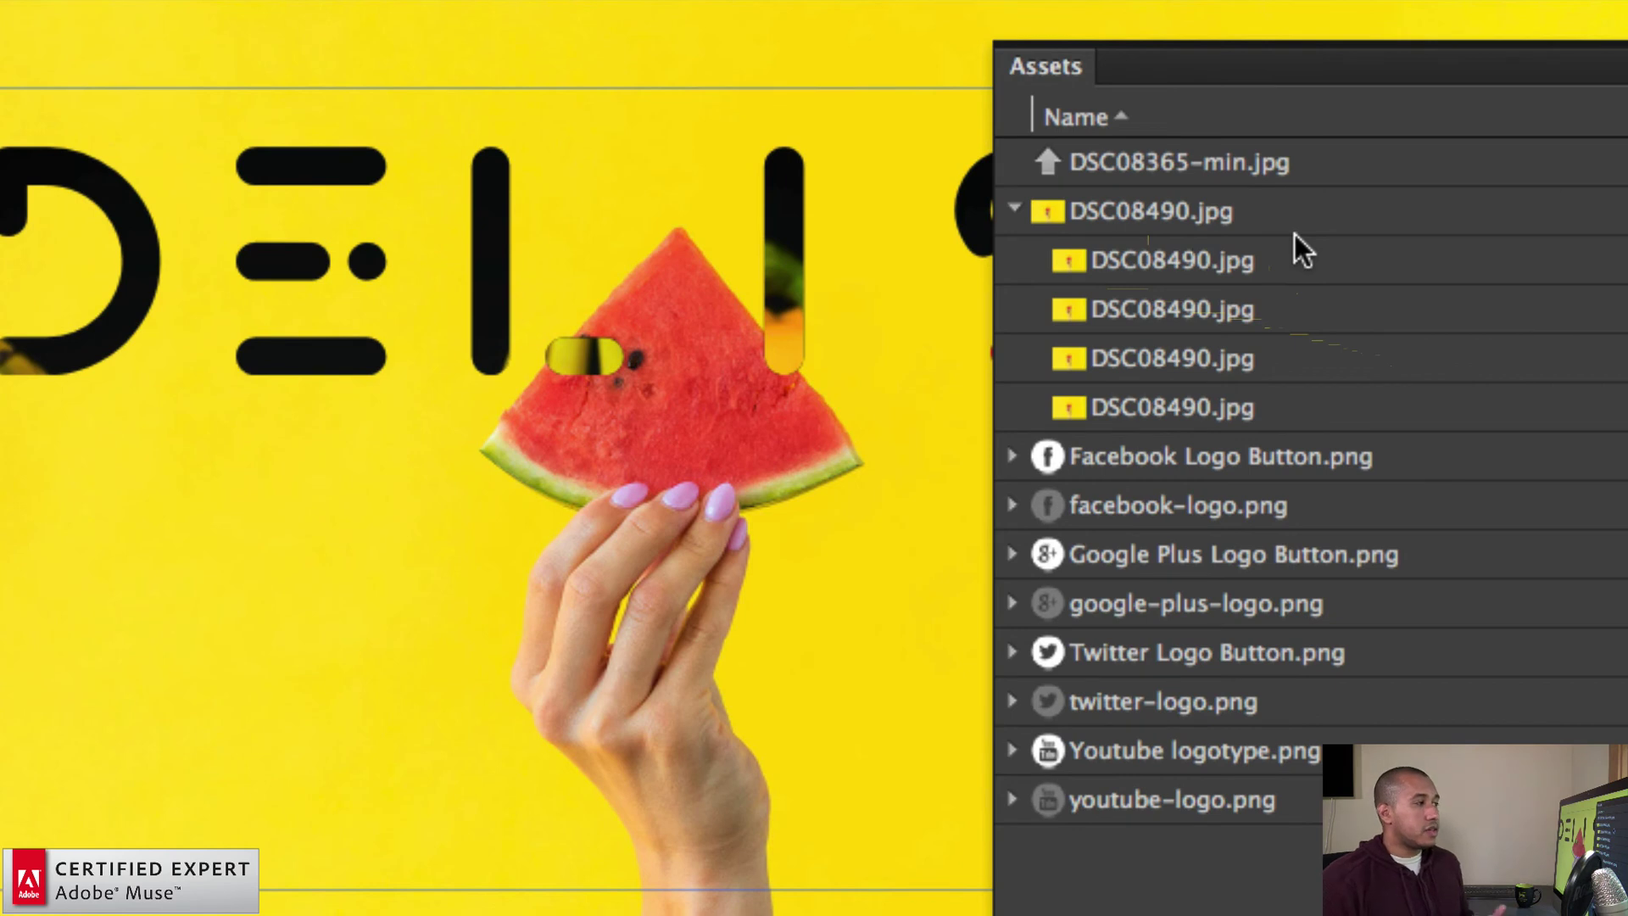
- Check the file size and status of DSC08365-min.jpg in the asset list
{"action": "left_click", "coordinate": [1311, 167]}
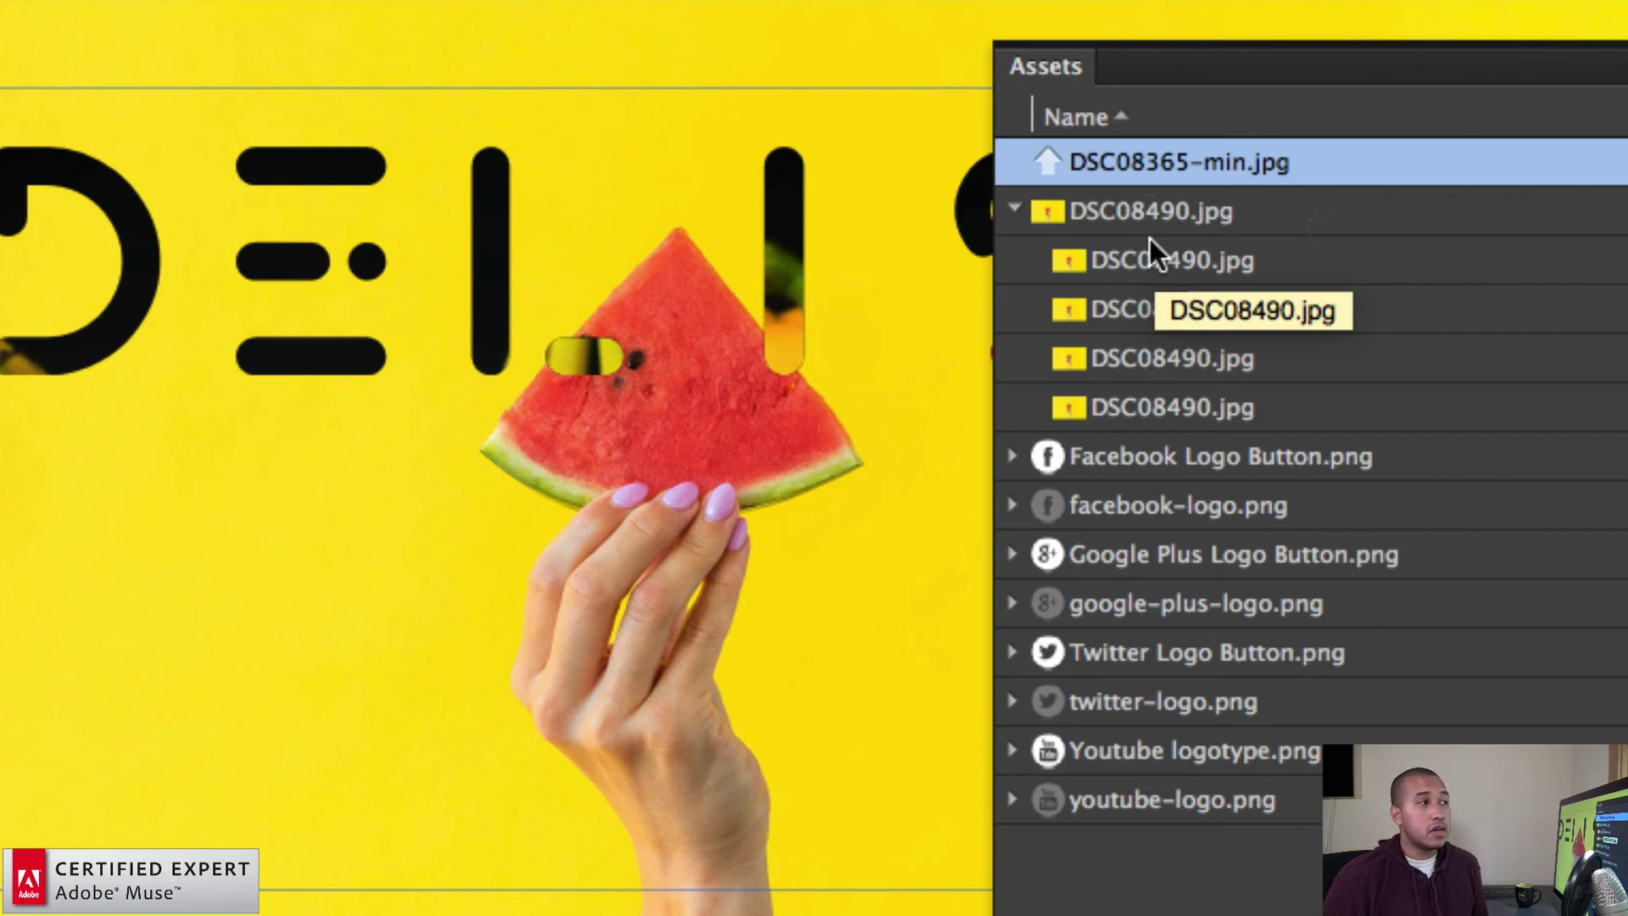
{"action": "mouse_move", "coordinate": [1242, 161]}
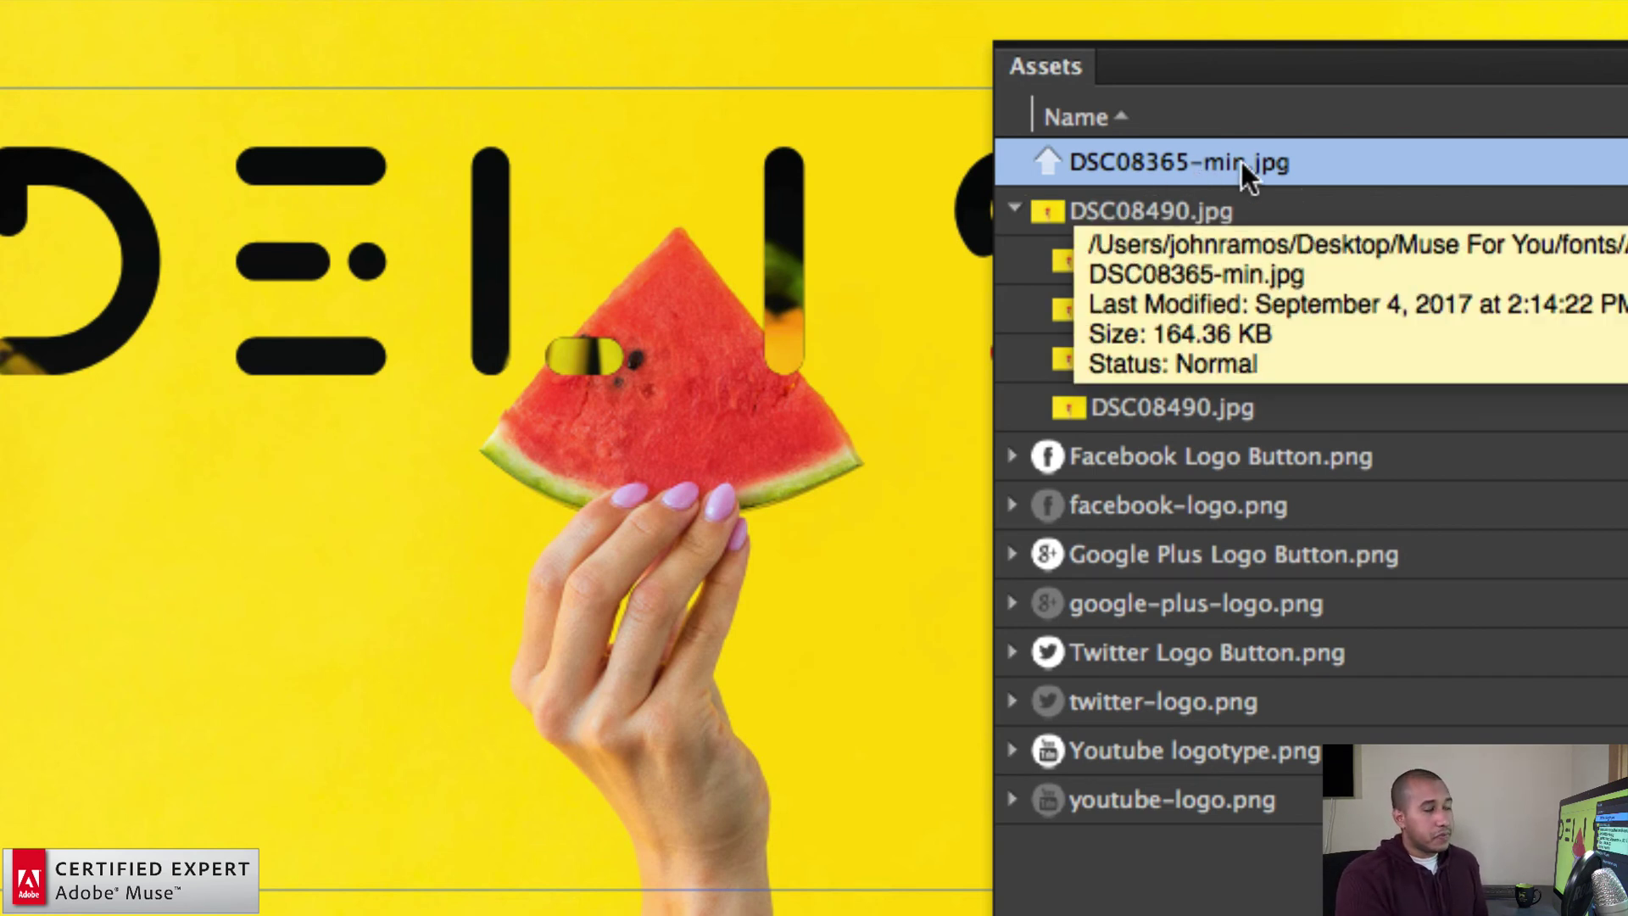